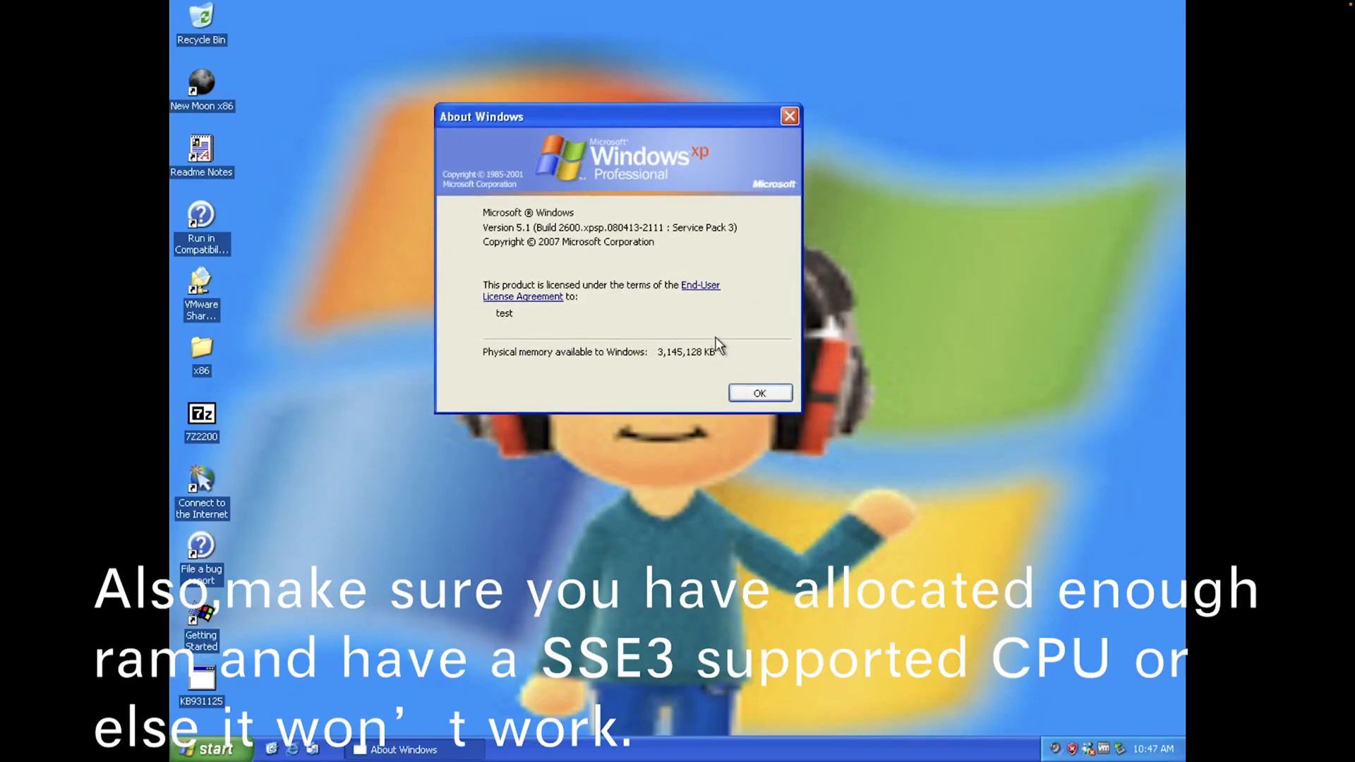
# Close the About Windows dialog and start the Visual Studio 2005 installation from the DVD1 (D:) drive in My Computer
pyautogui.click(777, 392)
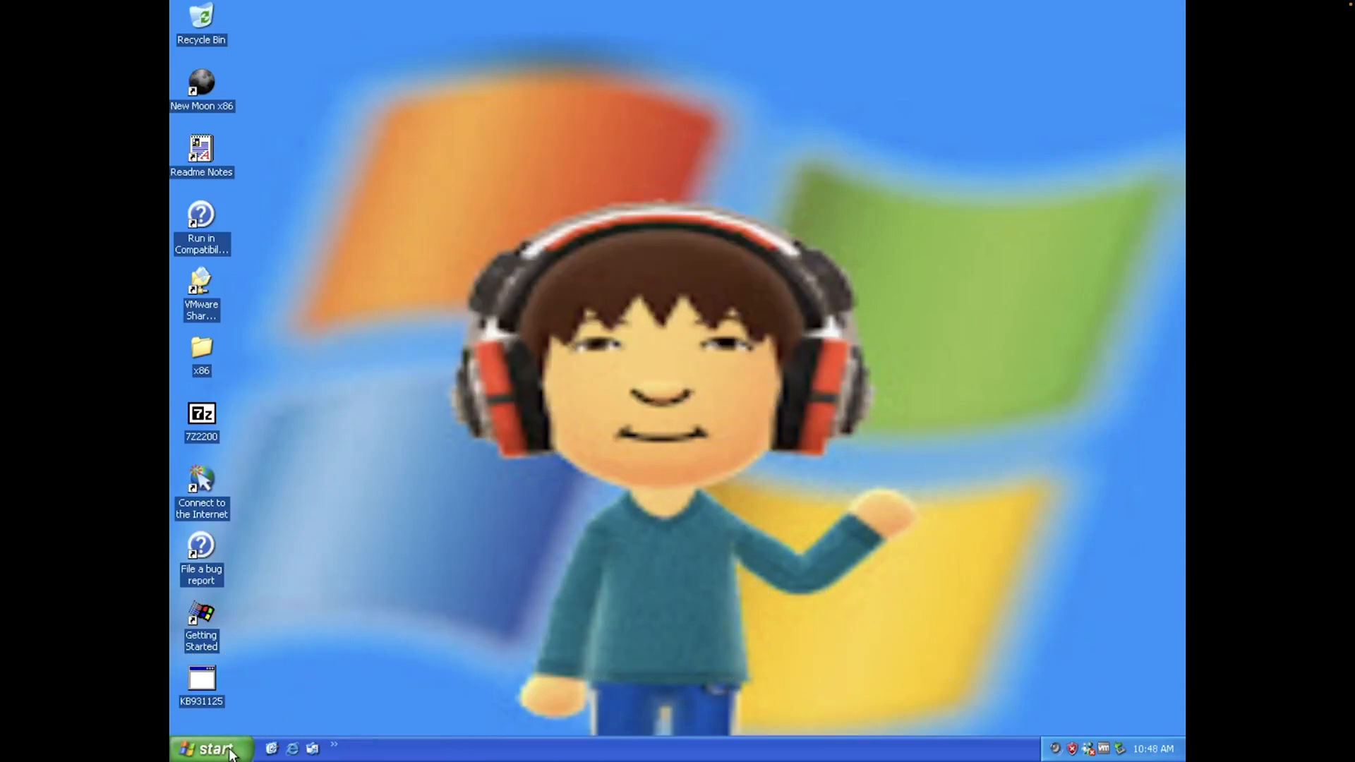
pyautogui.click(231, 753)
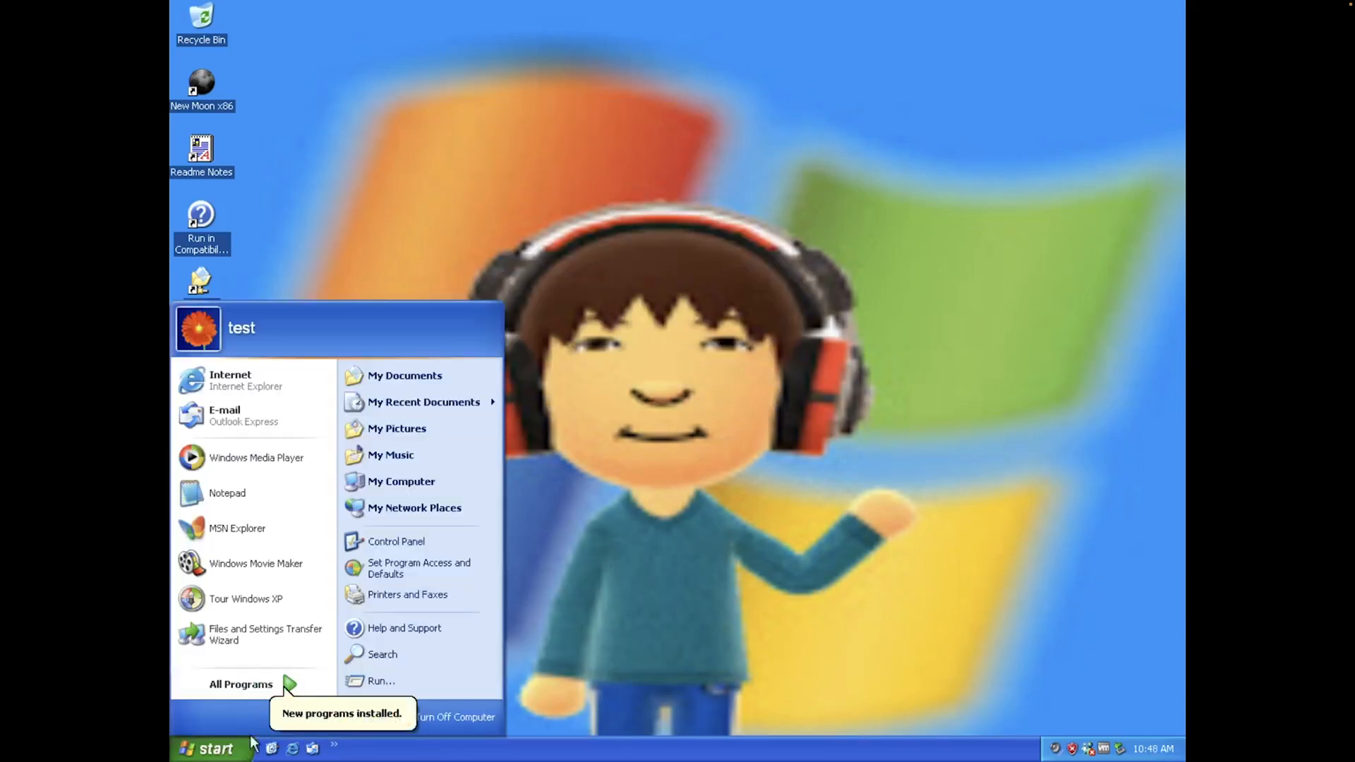
pyautogui.click(464, 485)
pyautogui.click(669, 362)
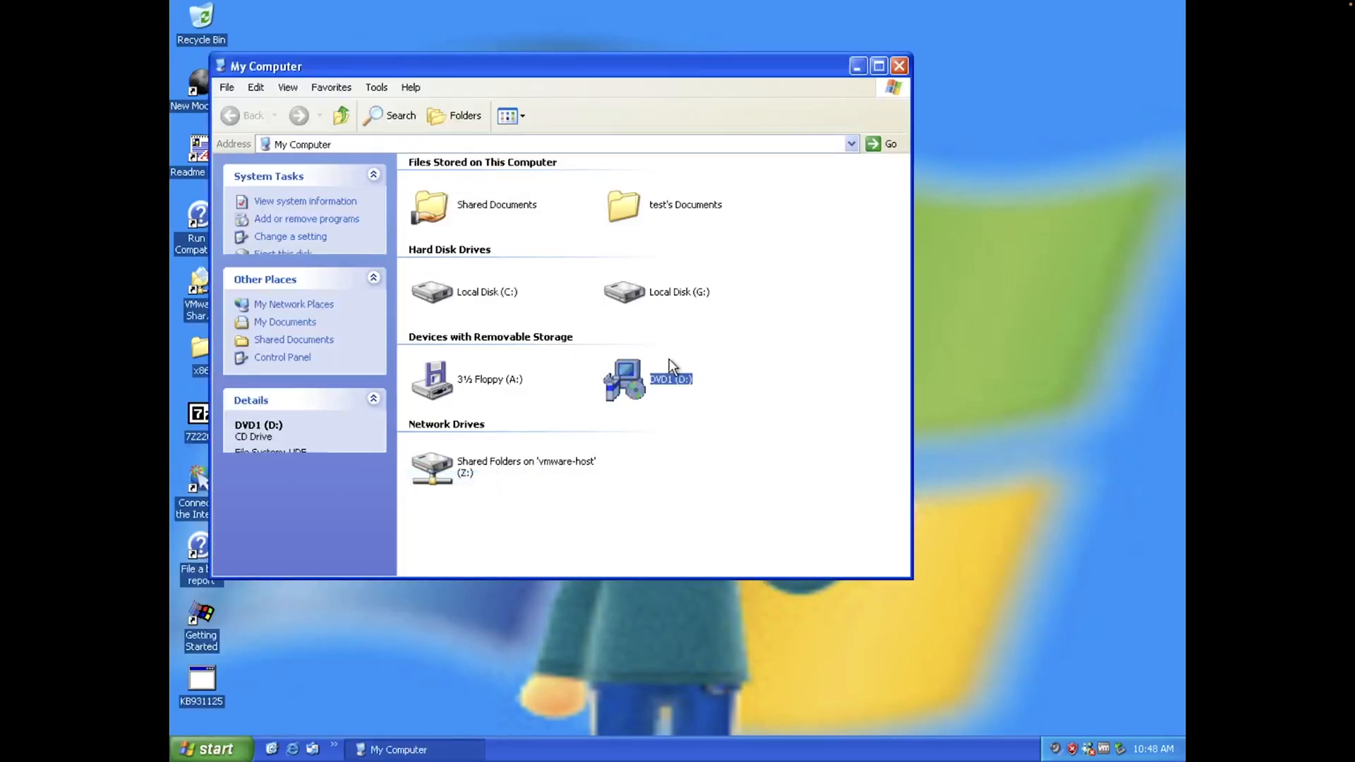
pyautogui.click(857, 67)
pyautogui.click(666, 283)
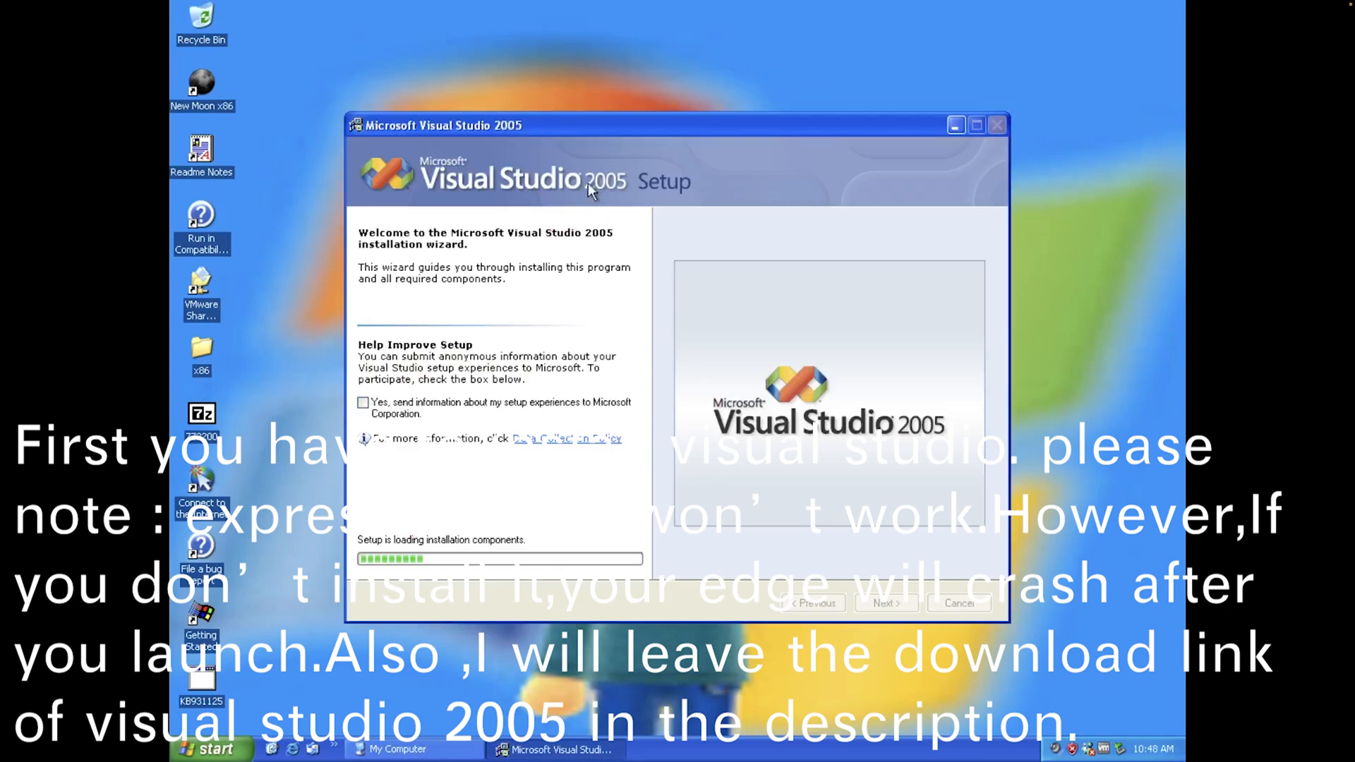
# Accept the license terms, install Visual Studio 2005 with the Default features, and finish the setup
pyautogui.moveTo(586, 119); pyautogui.dragTo(608, 118)
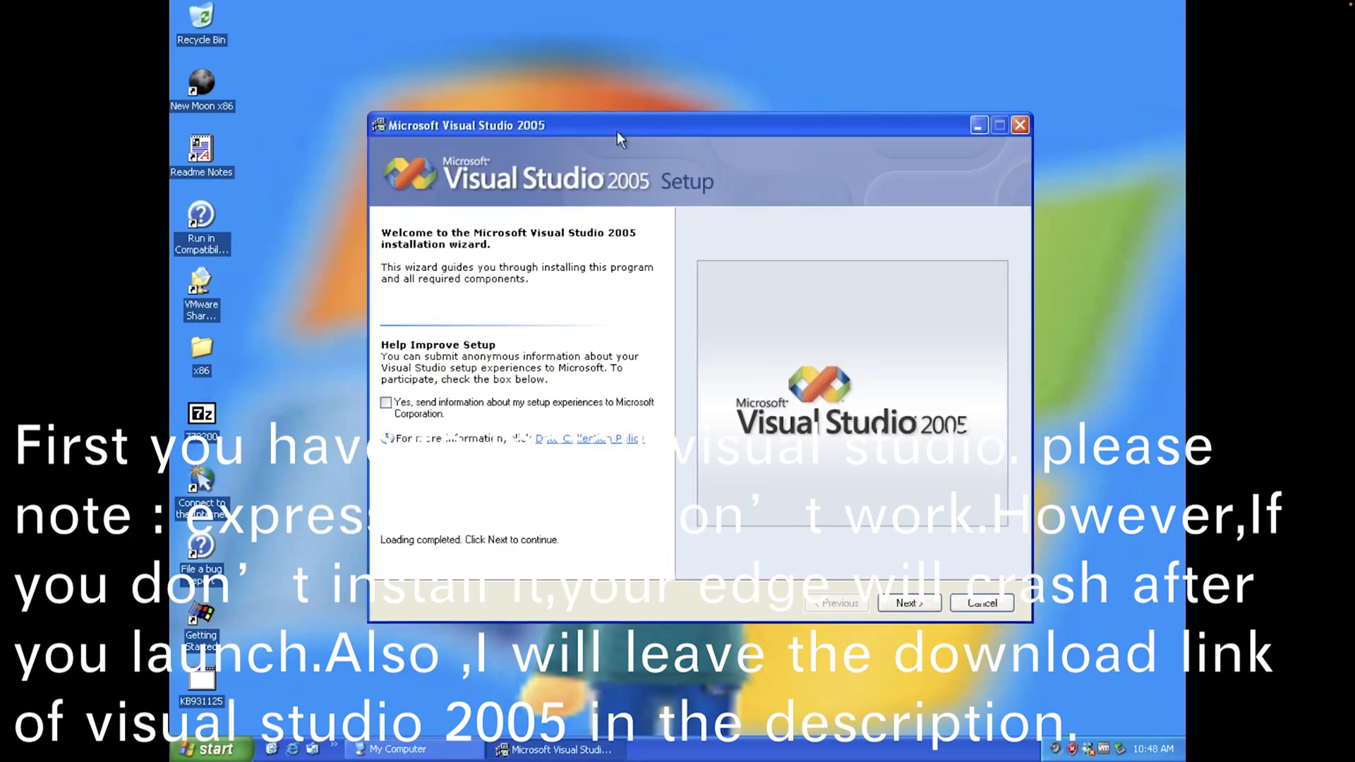
pyautogui.click(893, 603)
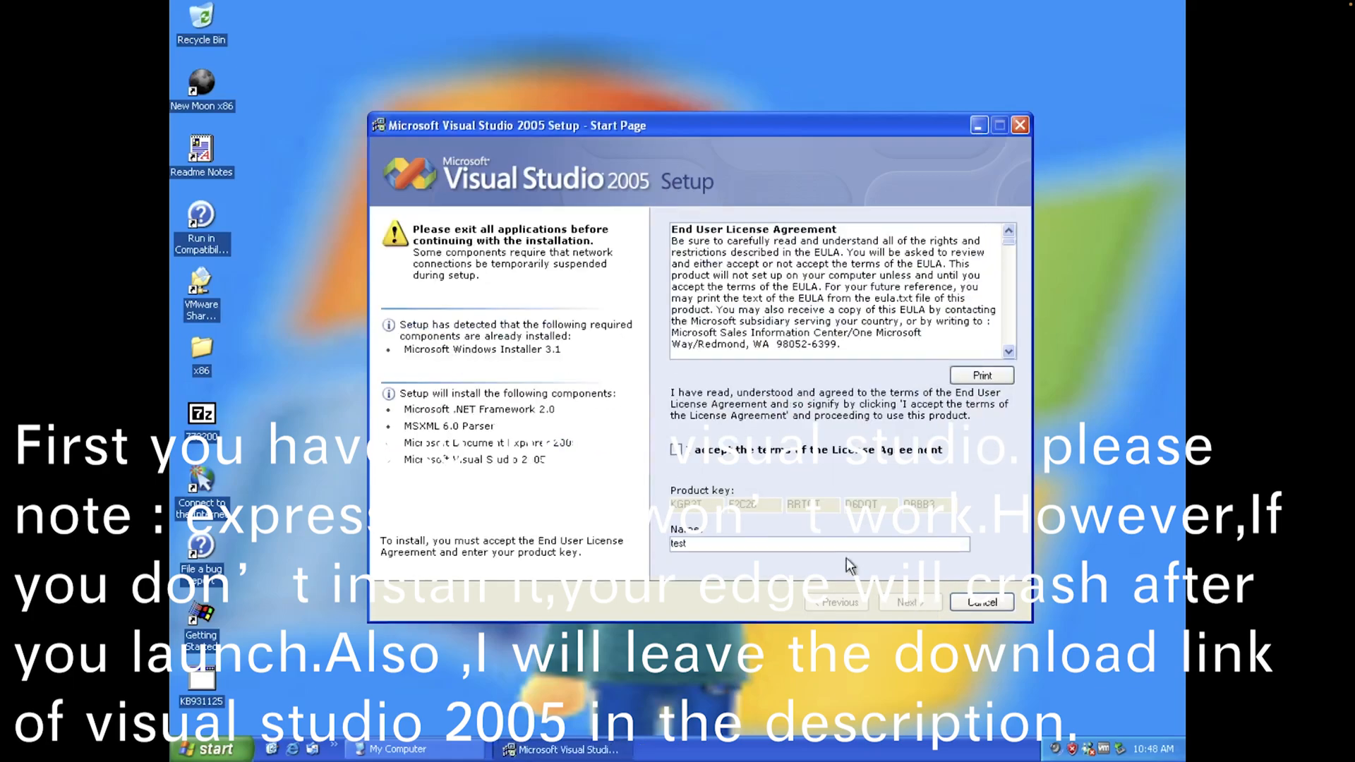
pyautogui.click(762, 453)
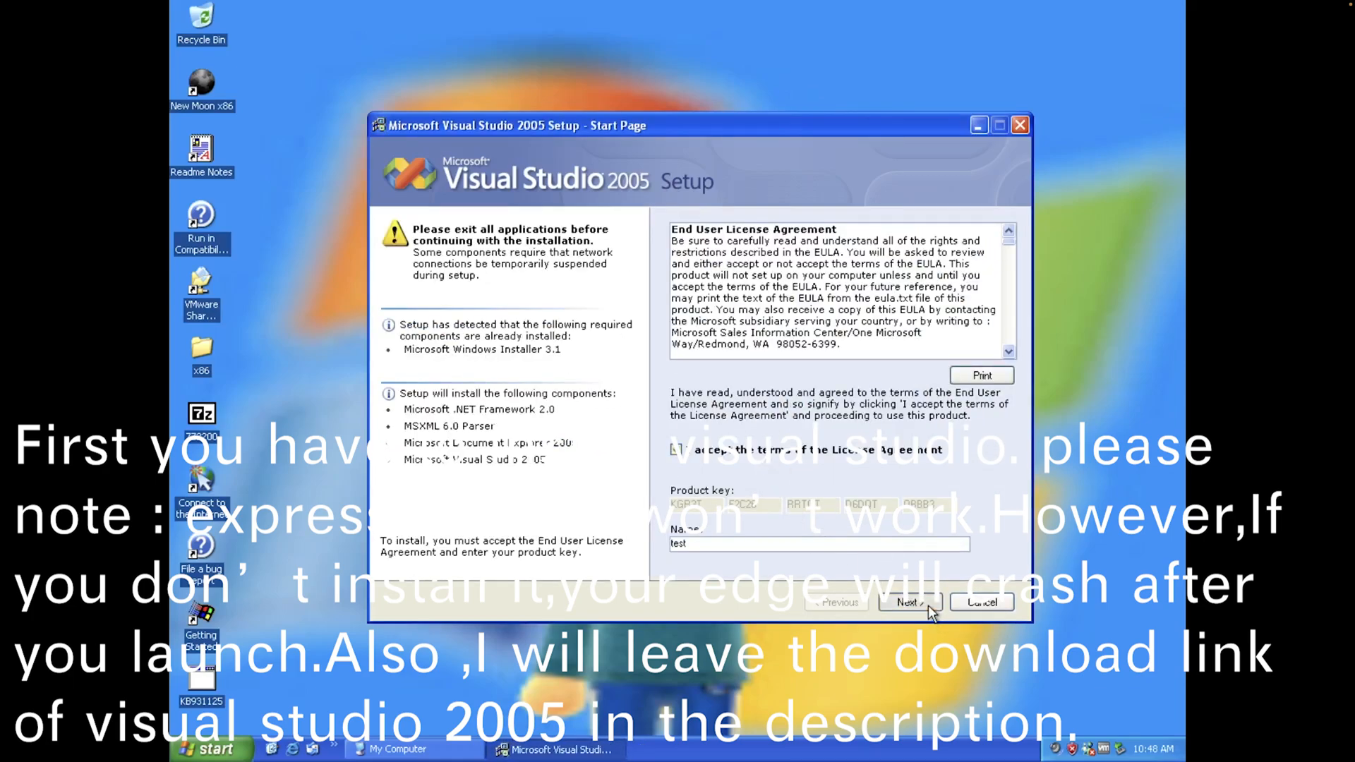
pyautogui.click(933, 604)
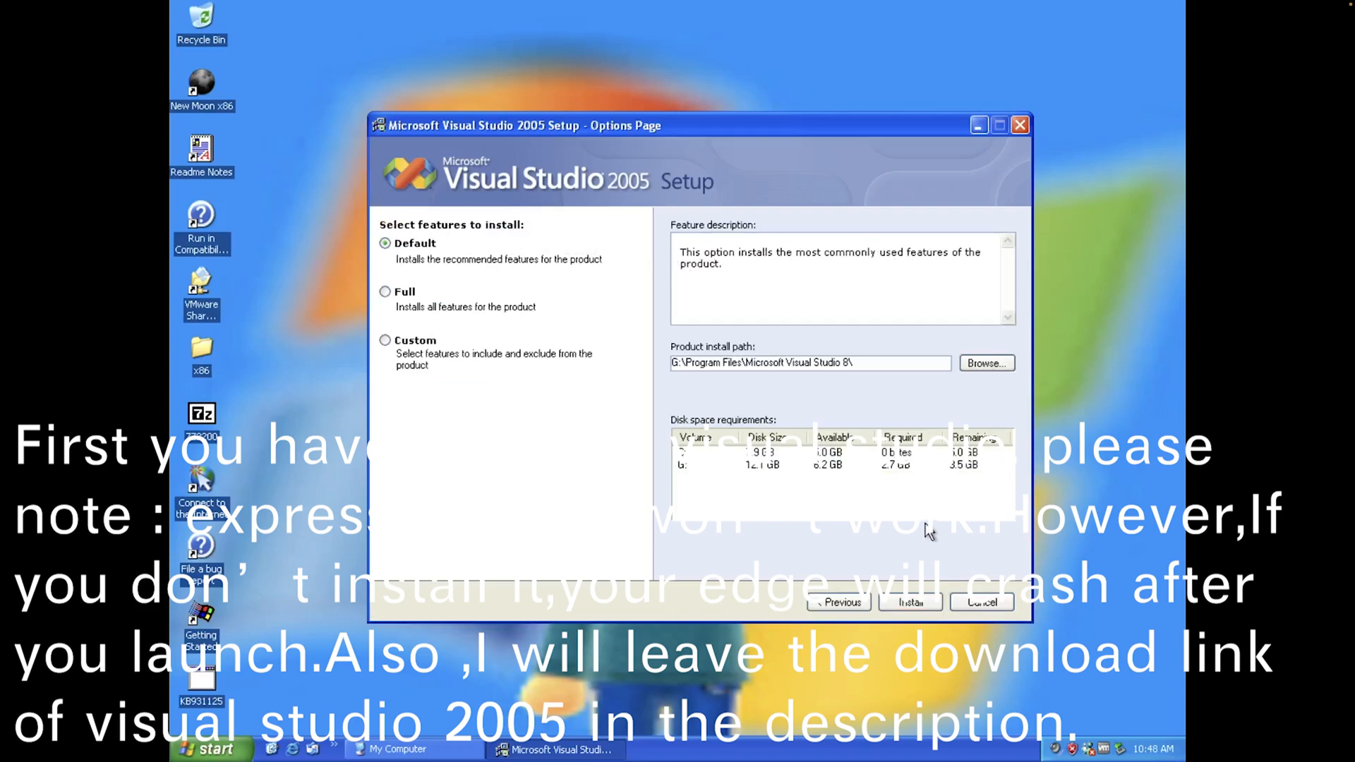
pyautogui.click(911, 604)
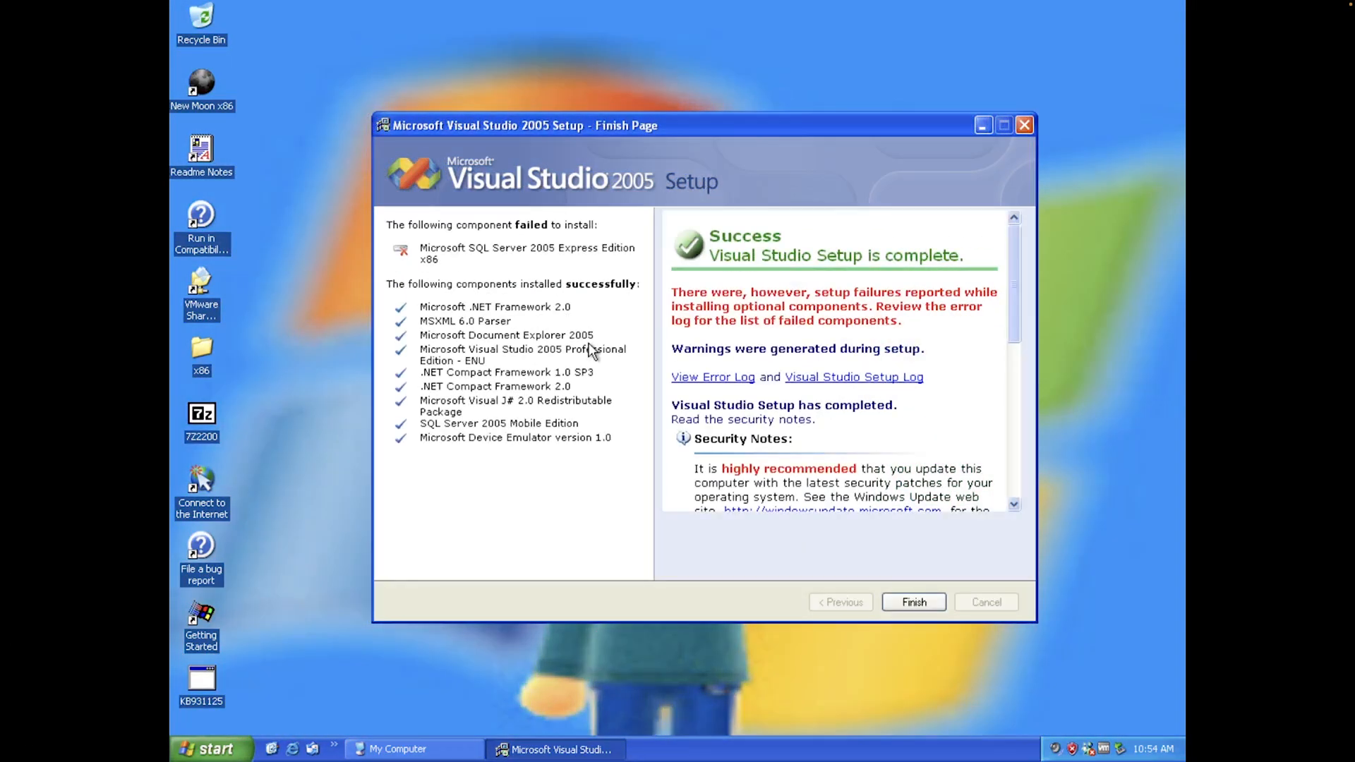
pyautogui.click(904, 598)
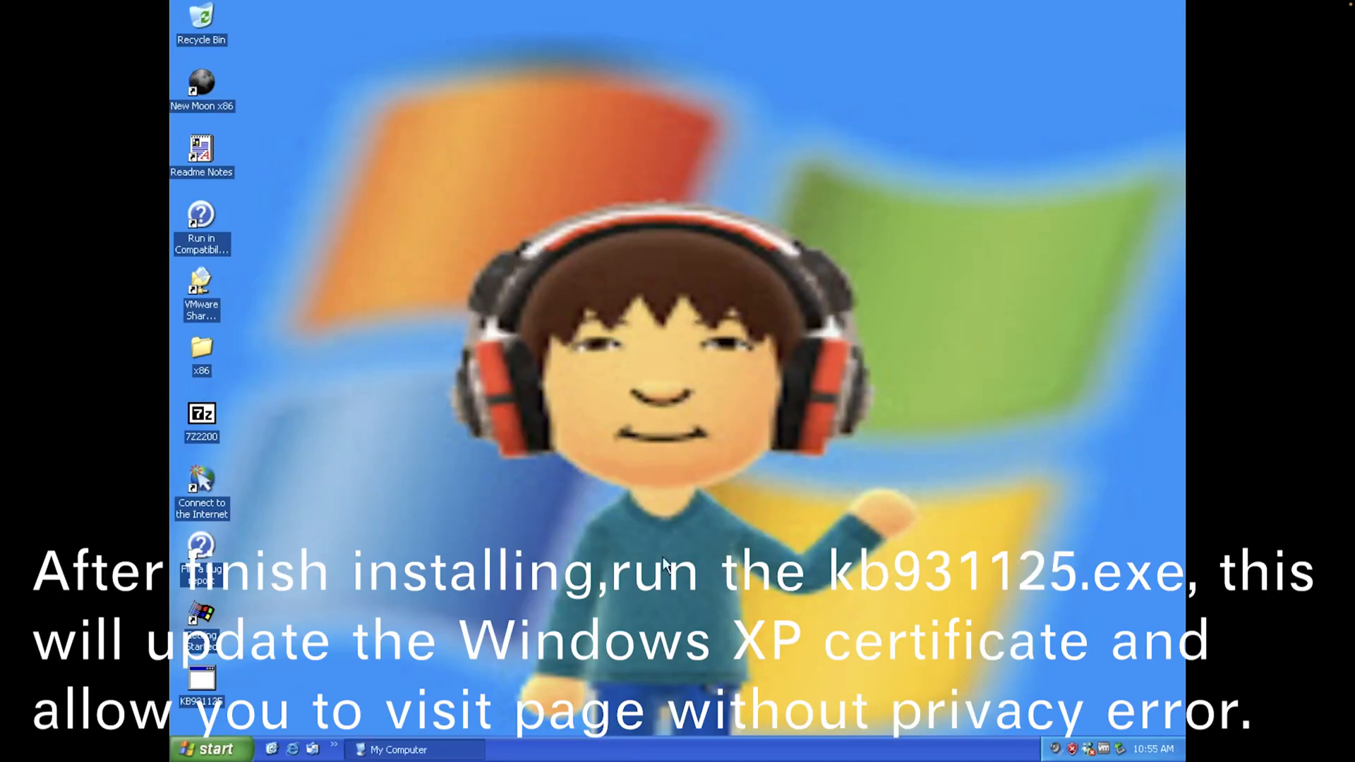
# Run the KB931125 certificate update from the desktop
pyautogui.click(823, 472)
pyautogui.rightClick(462, 397)
pyautogui.click(489, 422)
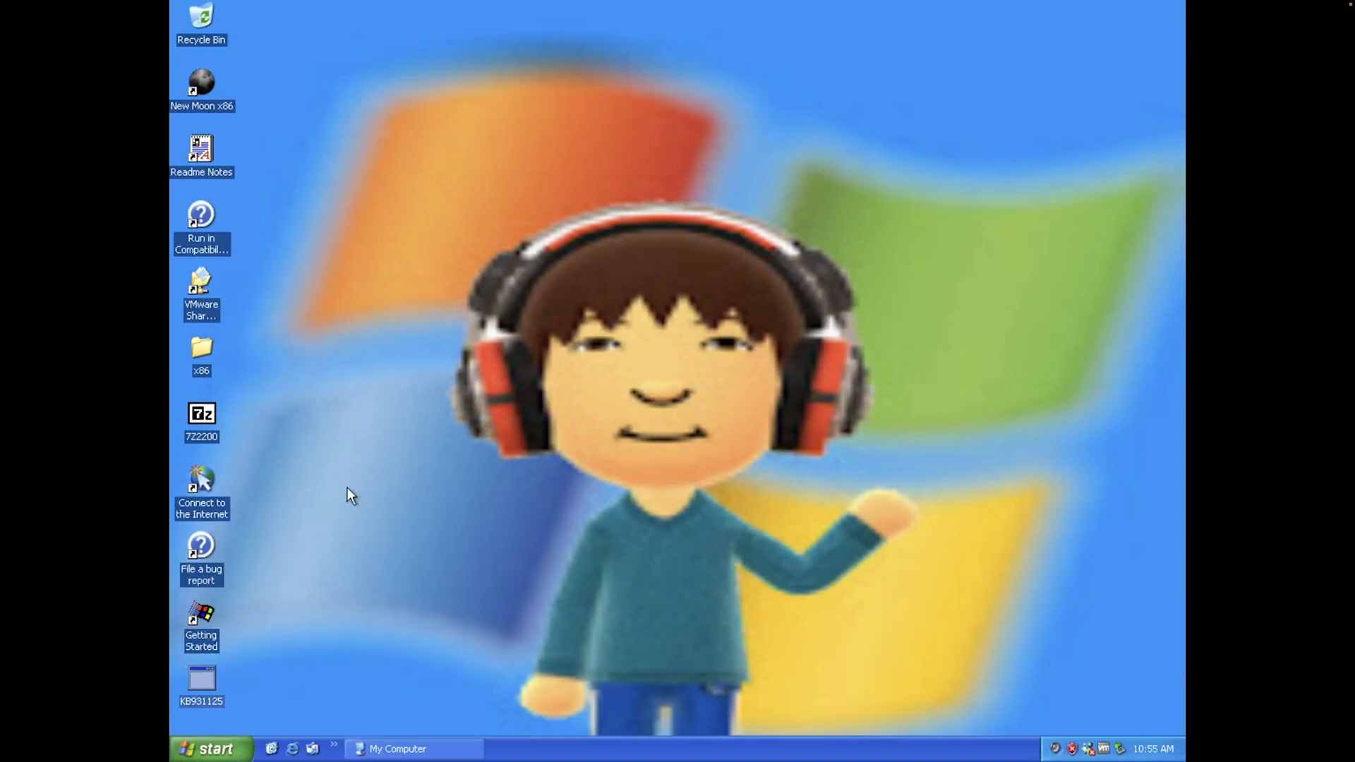
# Install One-Core-API Base with the update program in the desktop x86 folder's Base Installer, choosing not to restart now
pyautogui.doubleClick(205, 349)
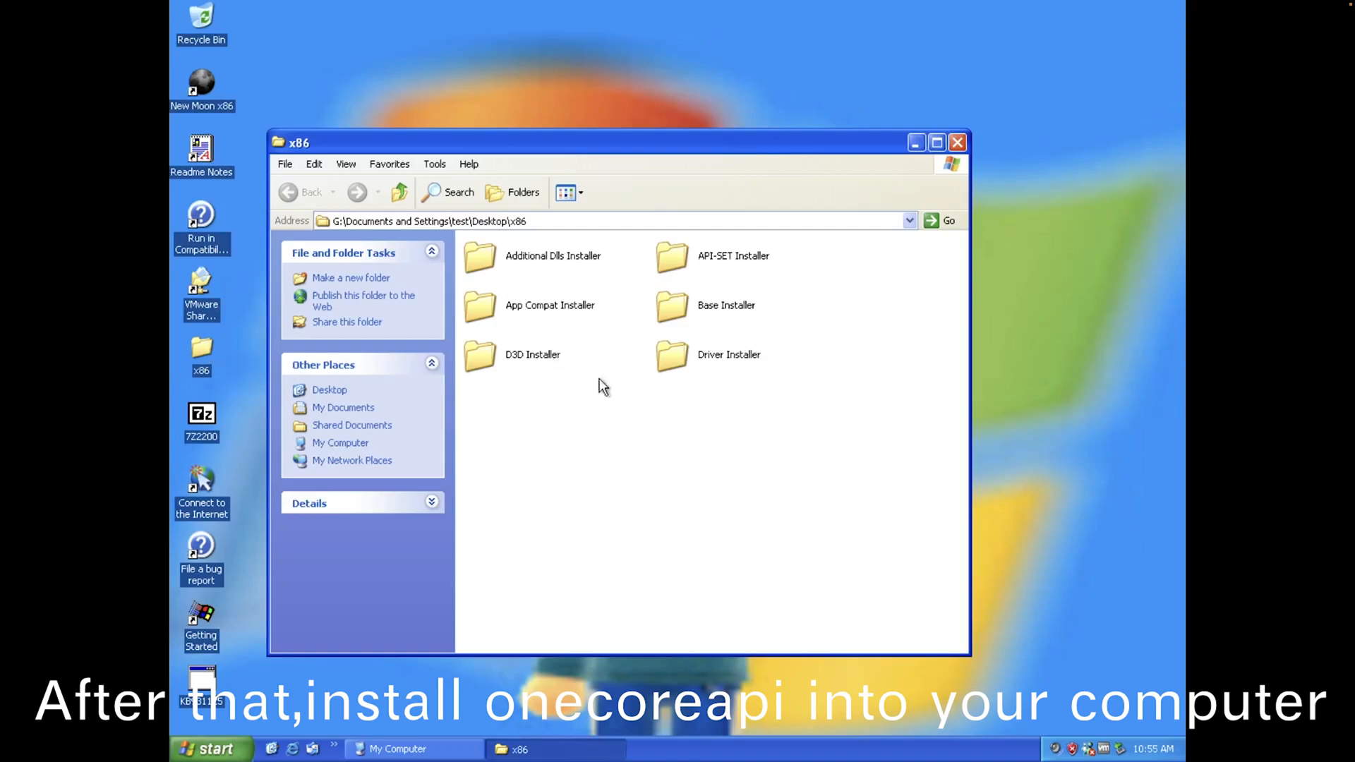
pyautogui.doubleClick(702, 310)
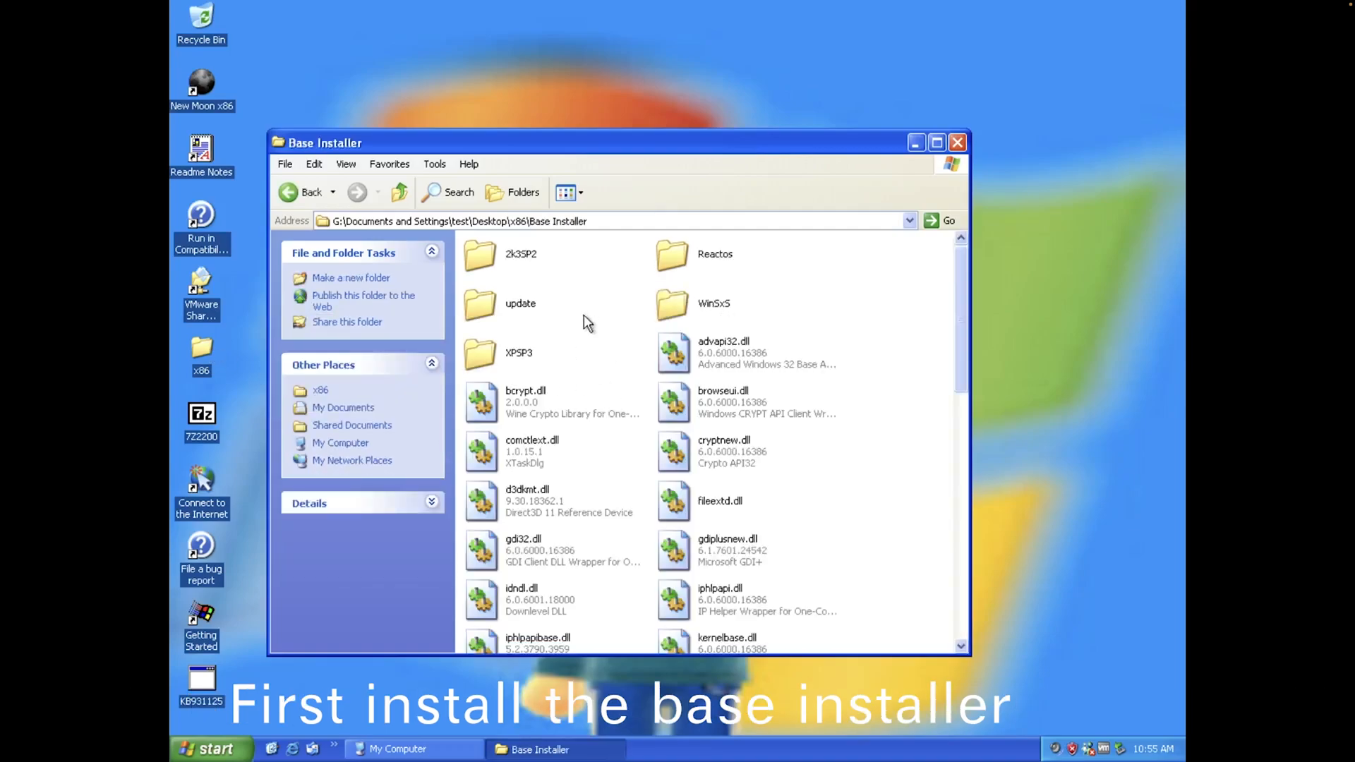
pyautogui.doubleClick(525, 314)
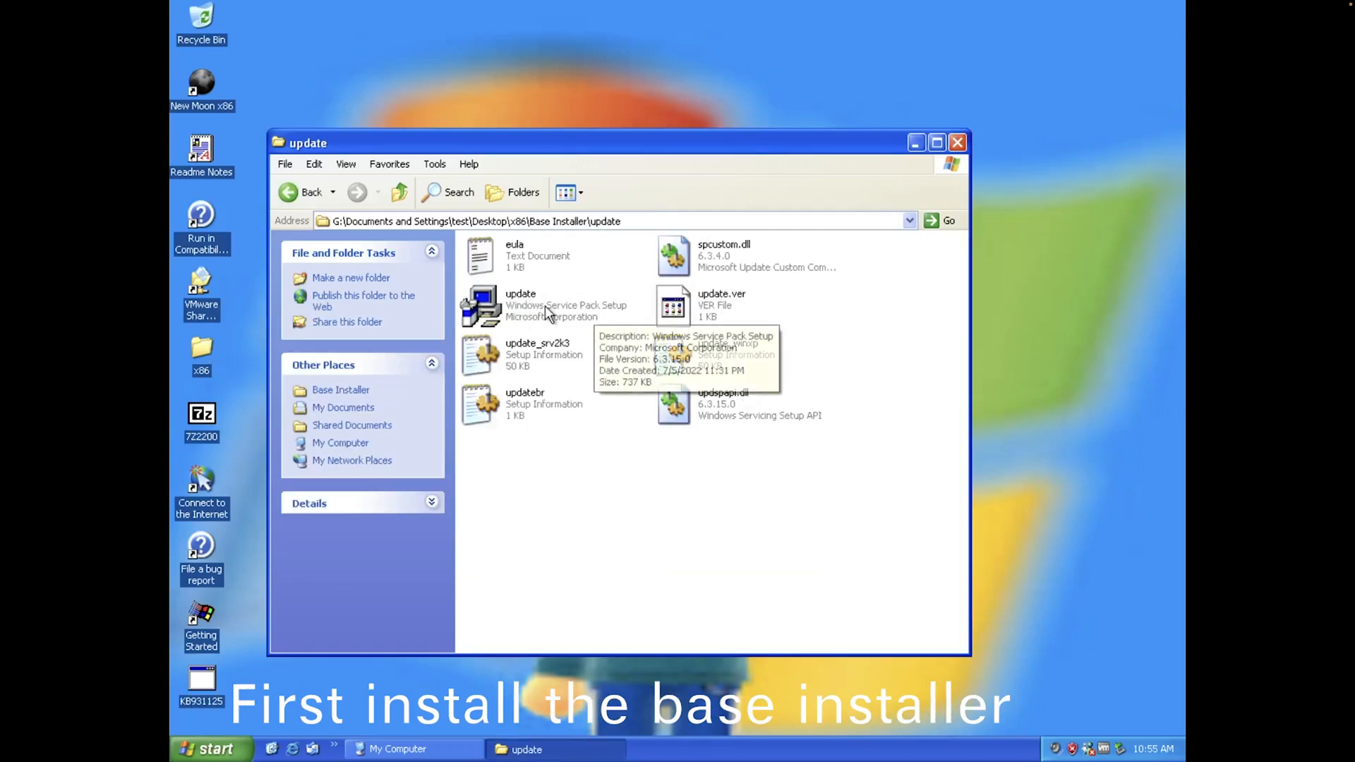
pyautogui.doubleClick(545, 306)
pyautogui.click(525, 370)
pyautogui.click(465, 323)
pyautogui.click(526, 375)
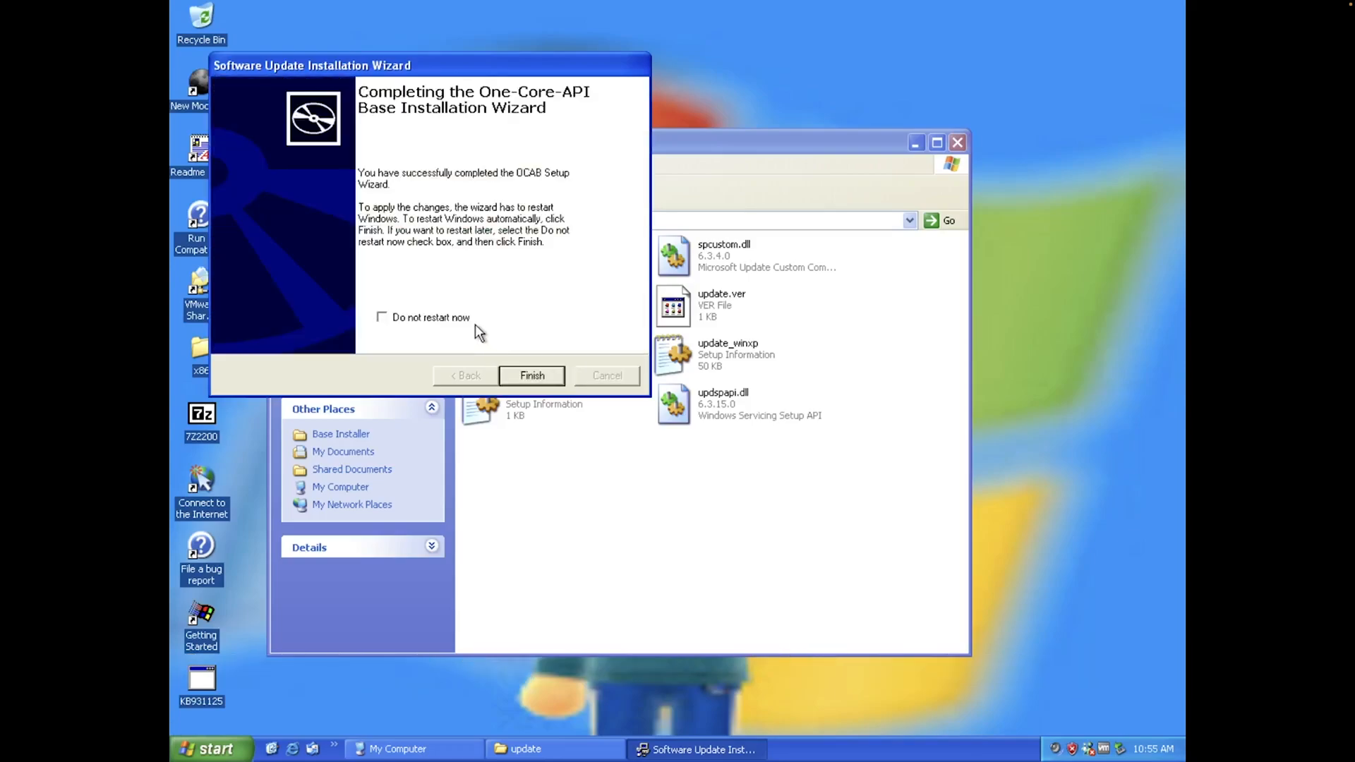
pyautogui.click(466, 319)
pyautogui.click(533, 377)
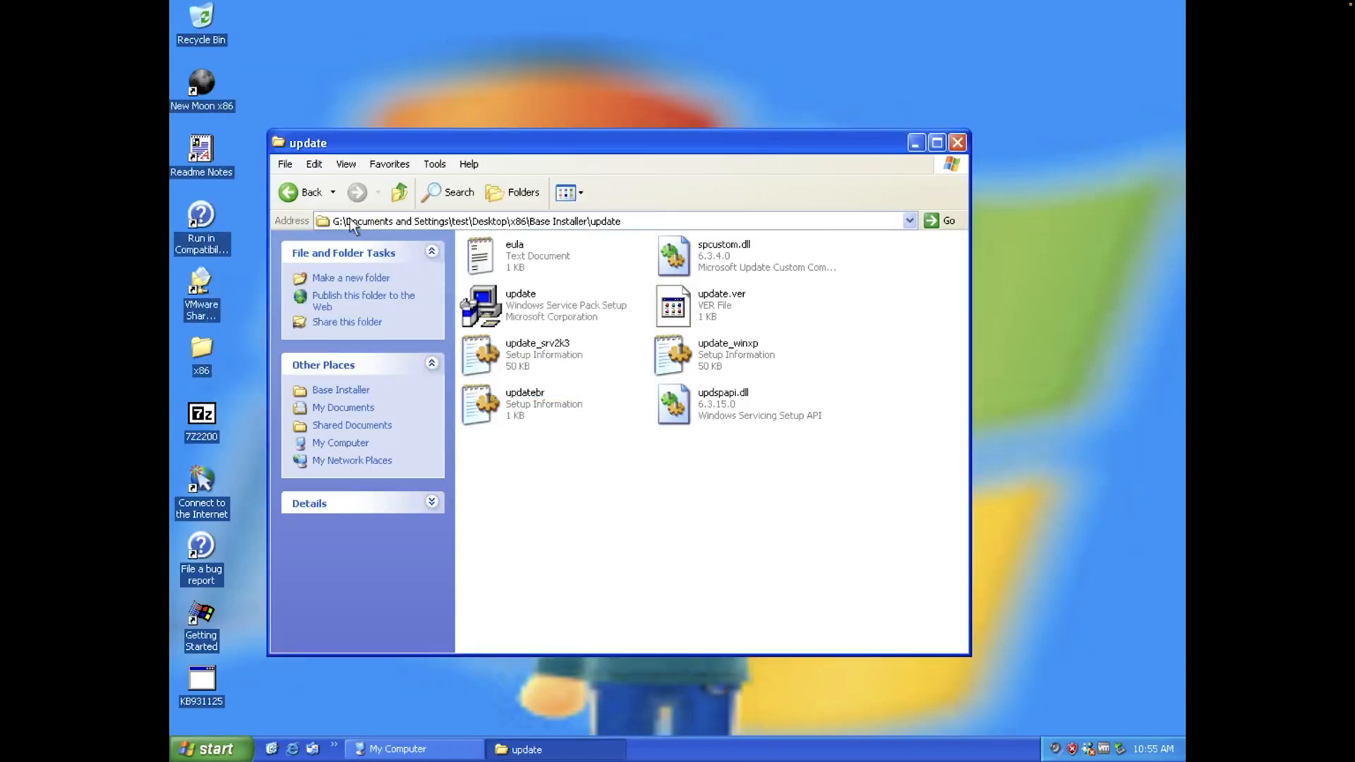
# Install One-Core-API AppCompat with the update program in the x86 folder's App Compat Installer, accepting the license agreement
pyautogui.click(289, 191)
pyautogui.click(290, 192)
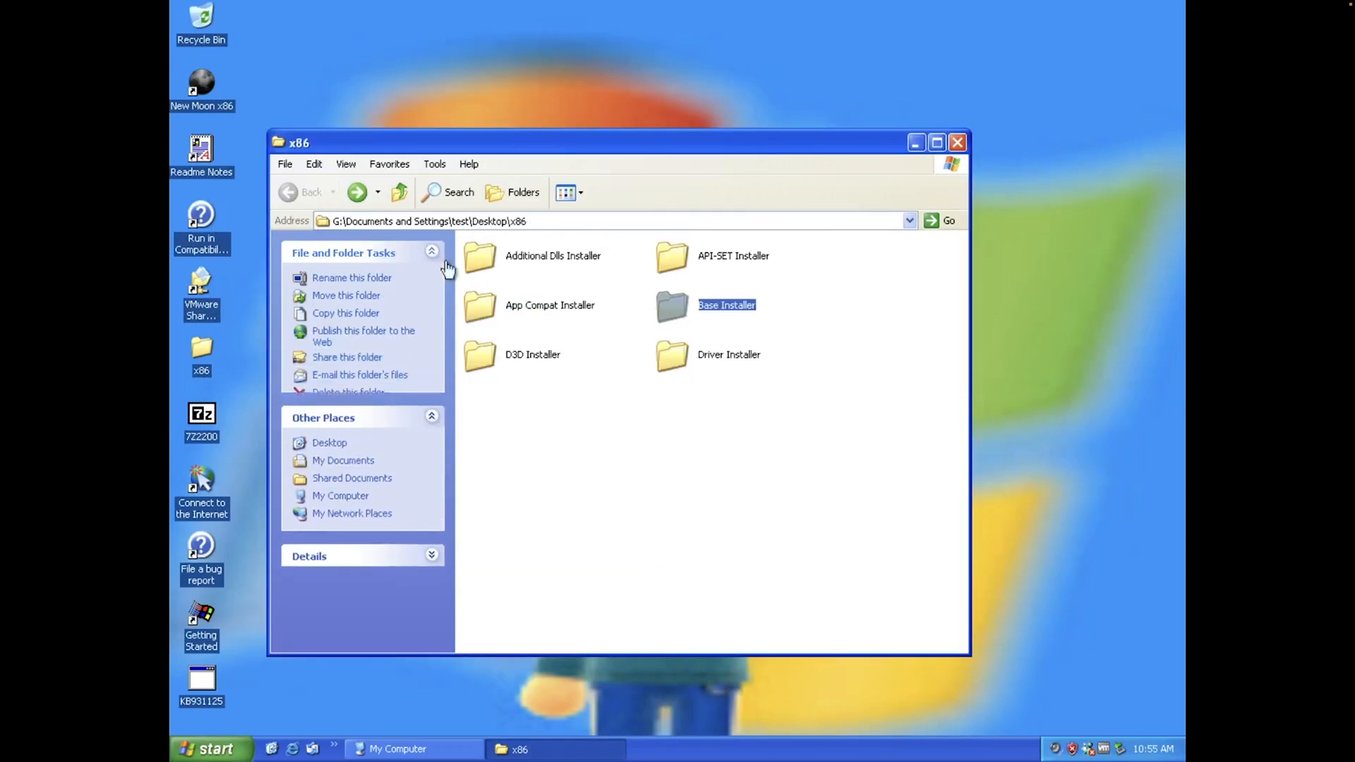
pyautogui.doubleClick(537, 311)
pyautogui.doubleClick(528, 259)
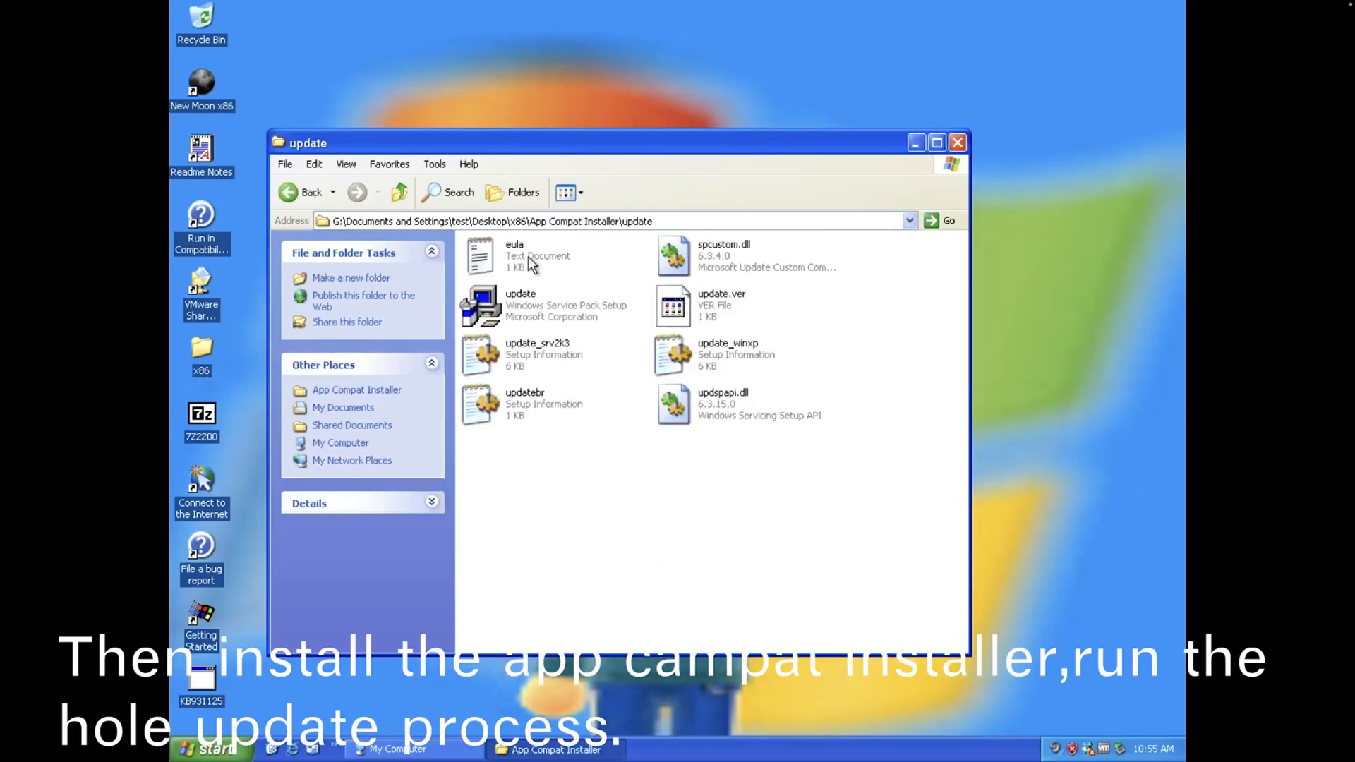
pyautogui.doubleClick(523, 294)
pyautogui.click(512, 351)
pyautogui.click(443, 298)
pyautogui.click(514, 349)
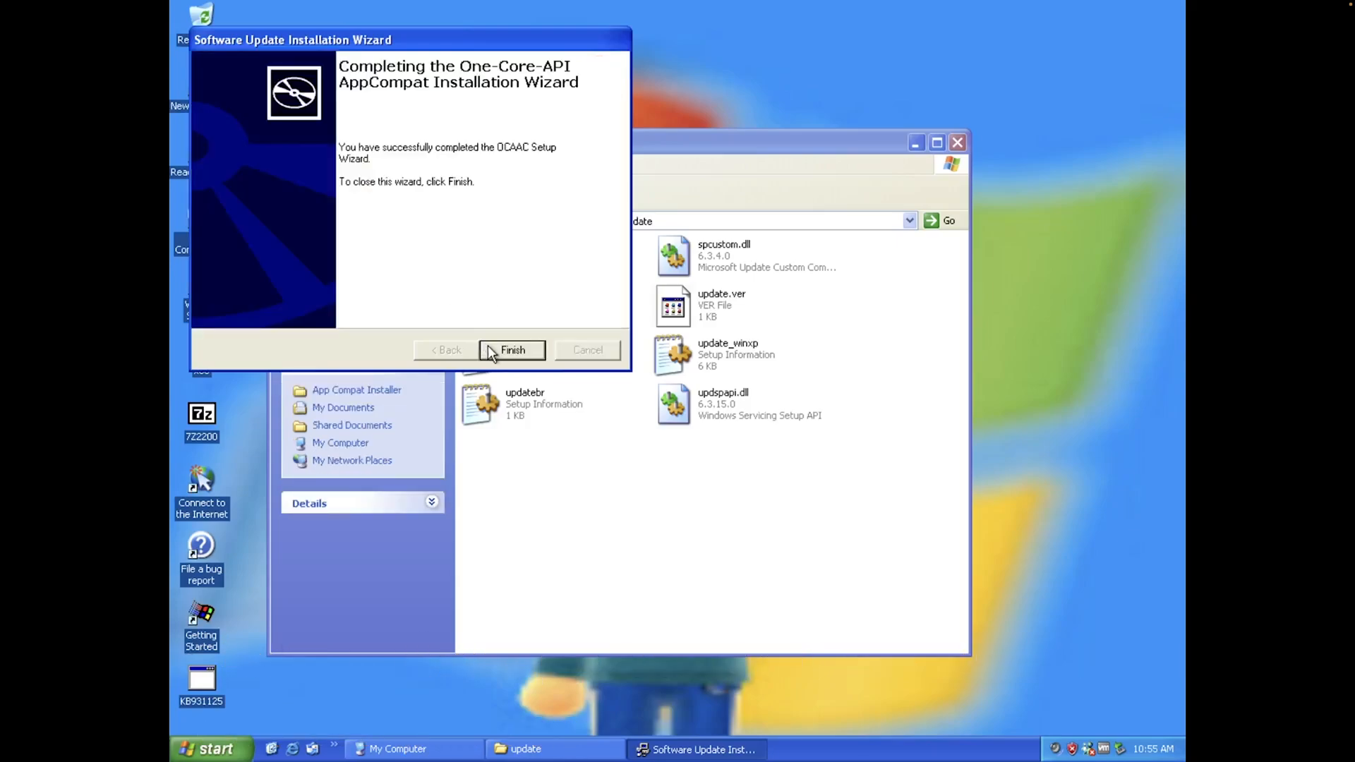
pyautogui.click(503, 348)
# Run the update program in the x86 folder's API-SET Installer, accept its license agreement, and complete the installation
pyautogui.click(303, 185)
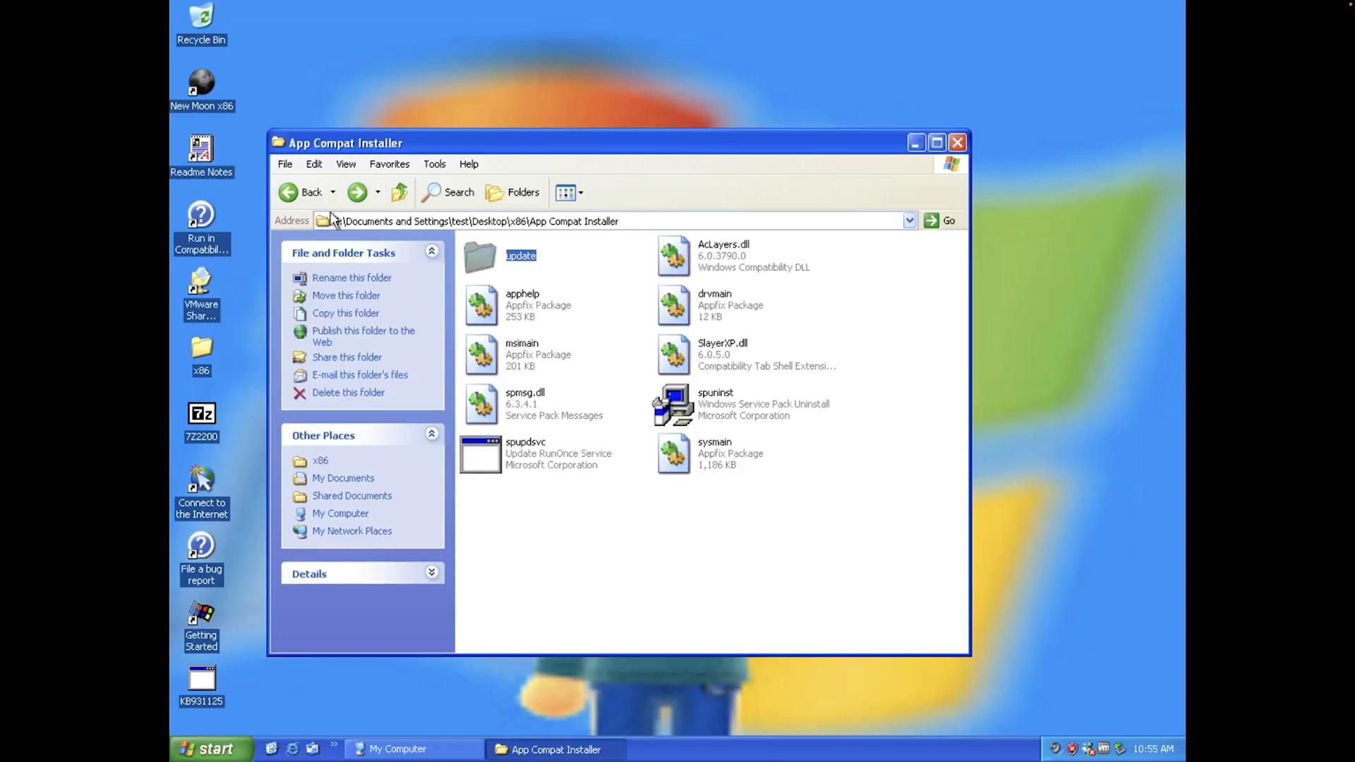
pyautogui.click(303, 184)
pyautogui.doubleClick(687, 265)
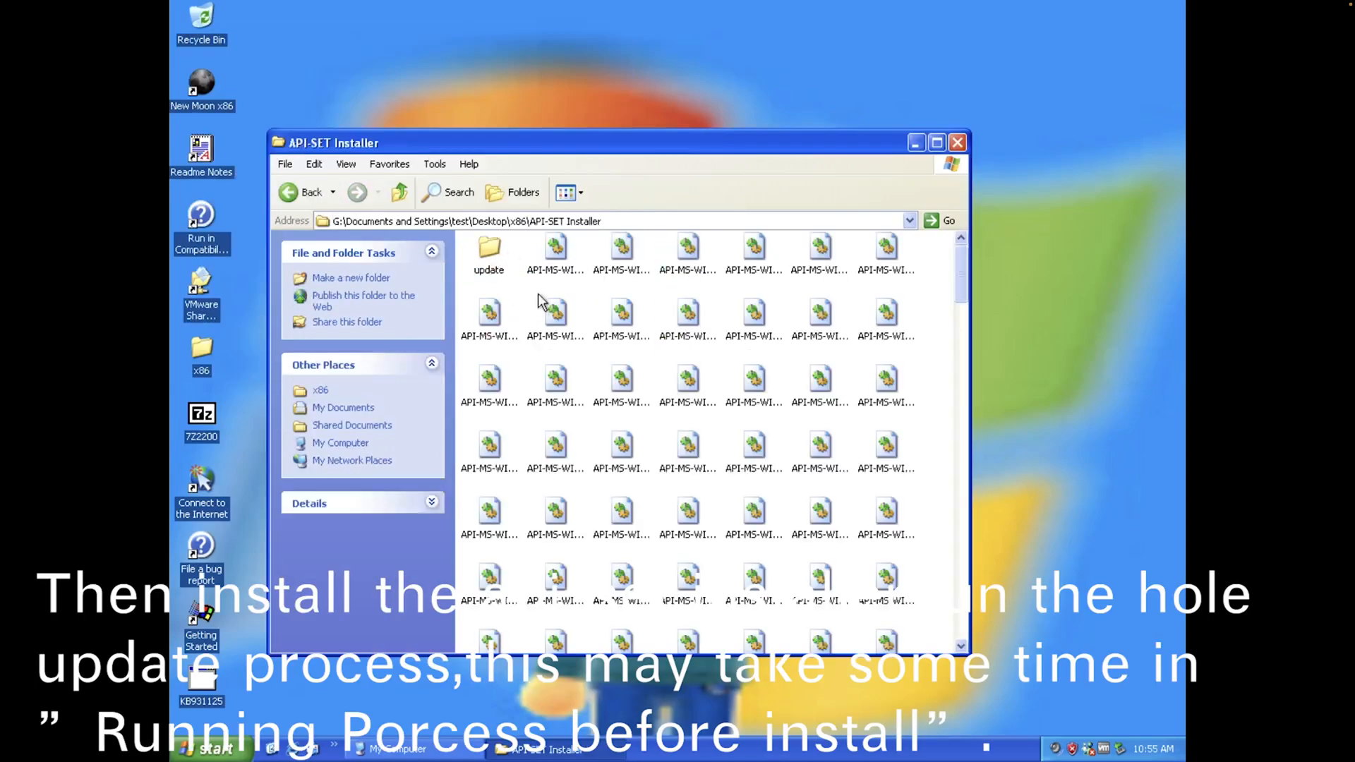
pyautogui.doubleClick(498, 245)
pyautogui.doubleClick(526, 310)
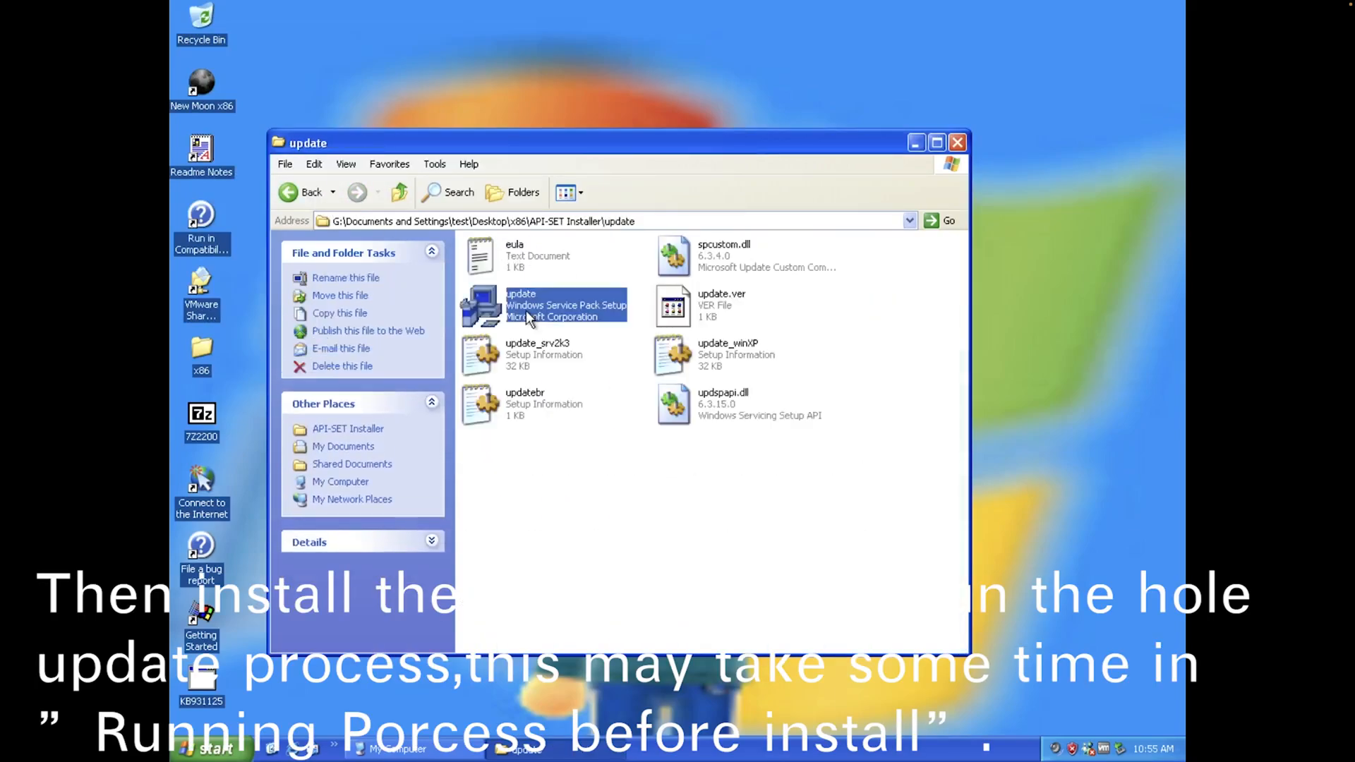
pyautogui.click(502, 349)
pyautogui.click(423, 293)
pyautogui.click(506, 351)
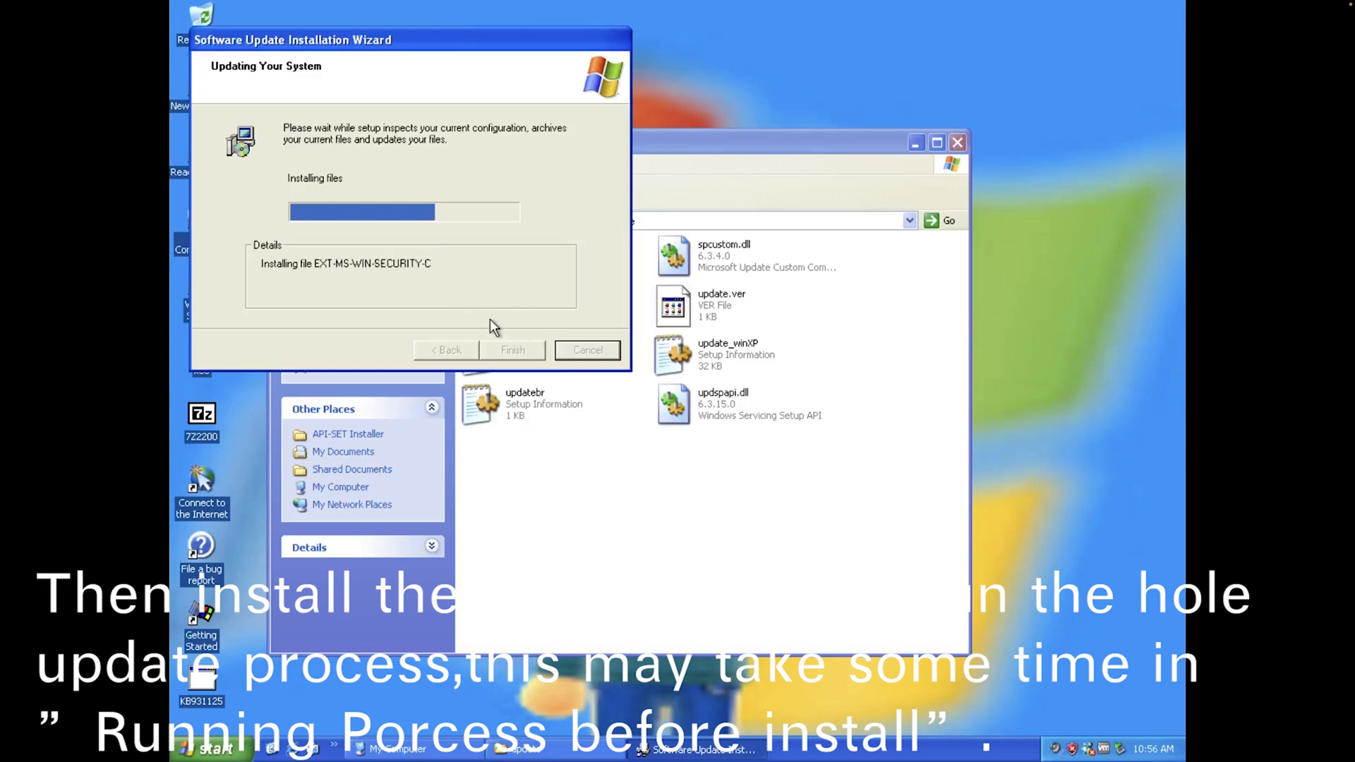
pyautogui.click(510, 349)
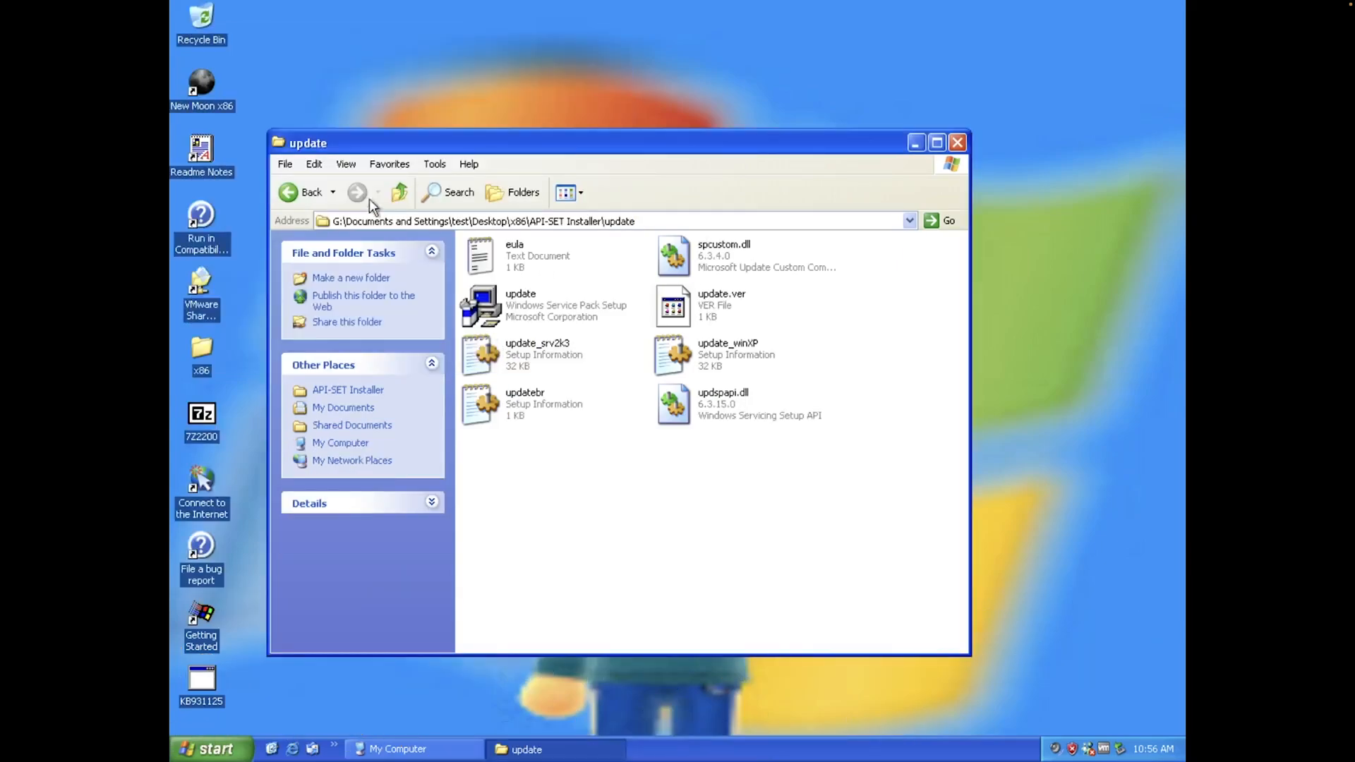
# Install the One-Core-API D3D Runtime with the update program in the x86 folder's D3D Installer, accepting the license agreement
pyautogui.click(301, 200)
pyautogui.click(301, 198)
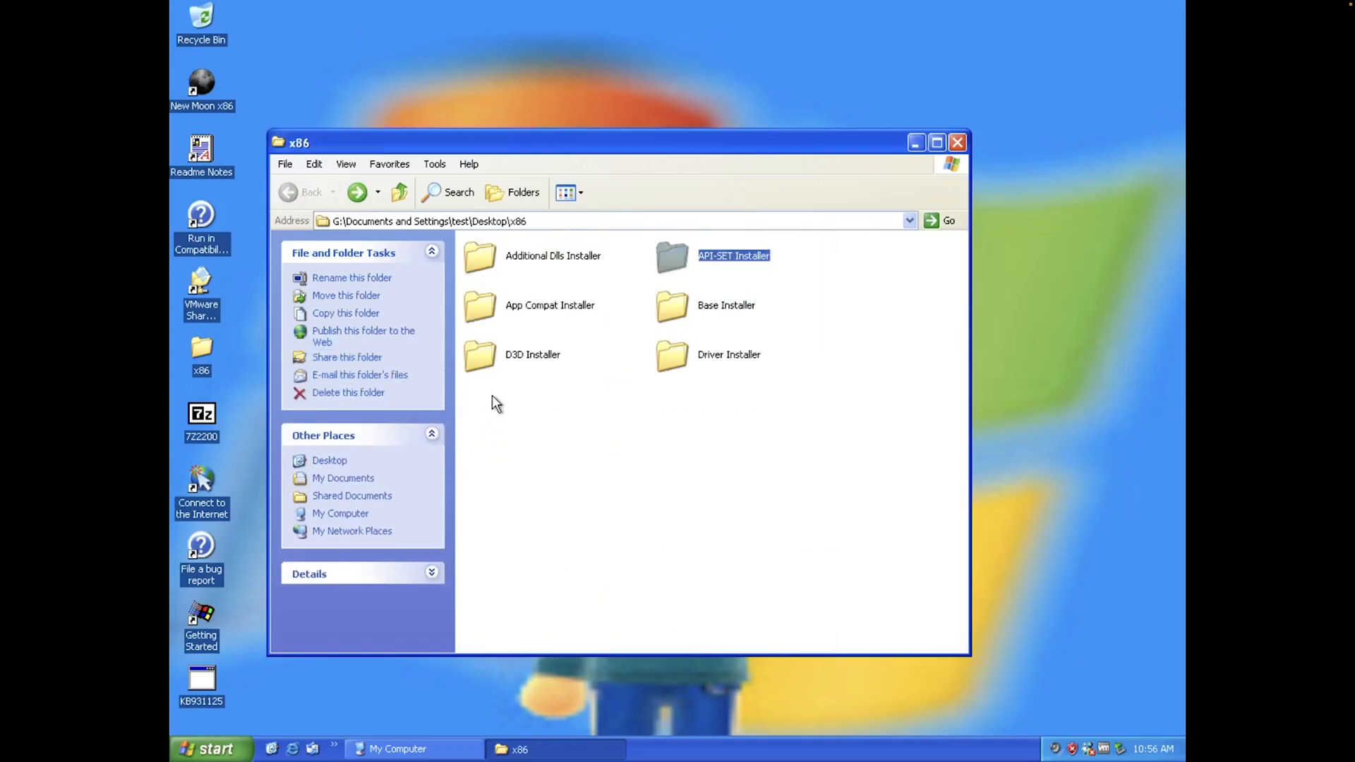
pyautogui.doubleClick(511, 360)
pyautogui.click(659, 267)
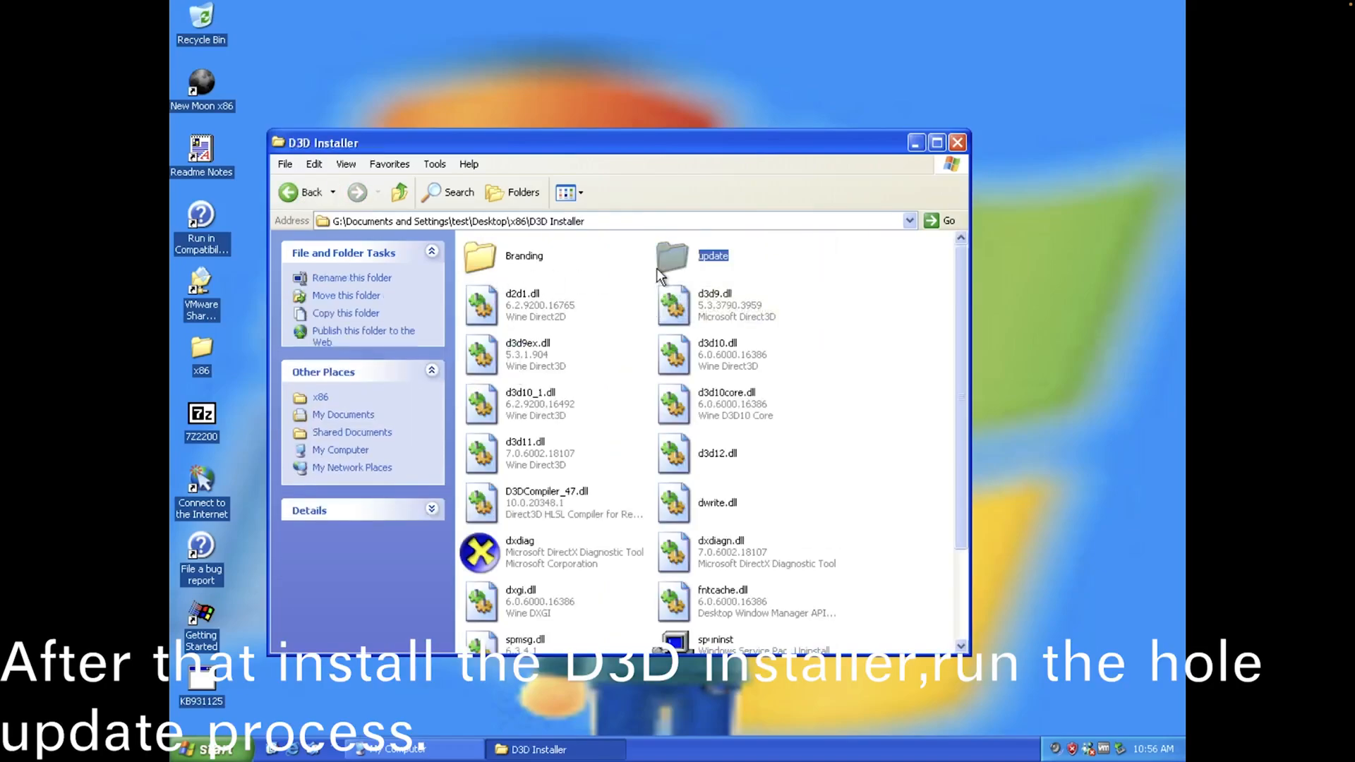
pyautogui.doubleClick(660, 272)
pyautogui.doubleClick(537, 304)
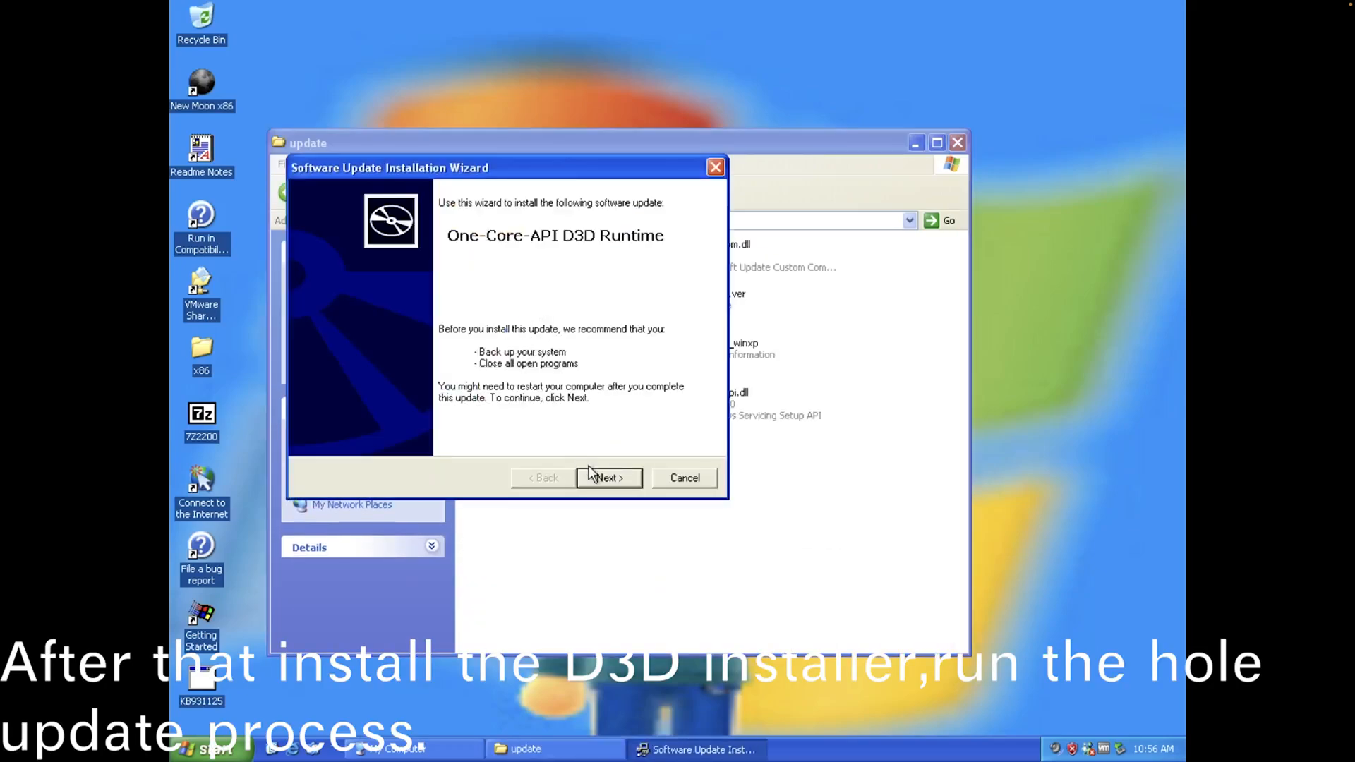
pyautogui.click(589, 467)
pyautogui.click(515, 427)
pyautogui.click(611, 482)
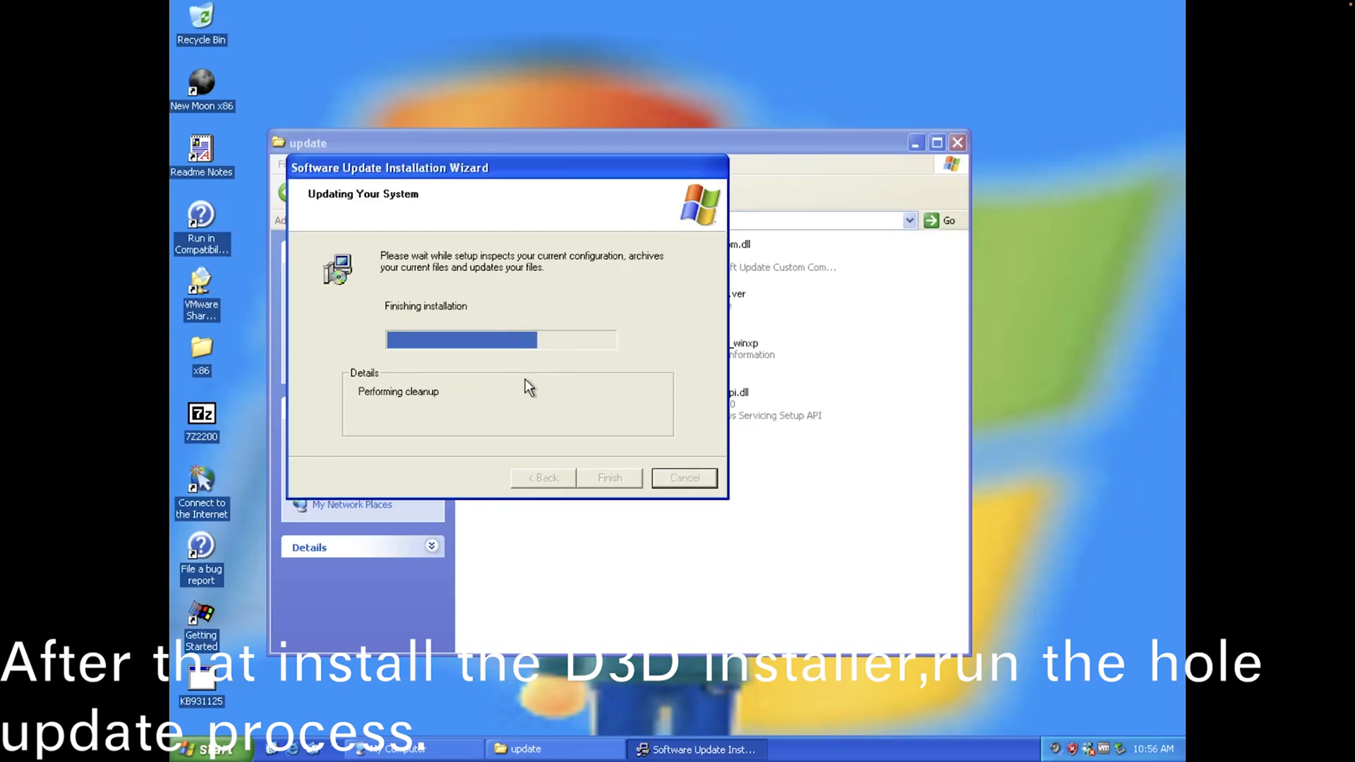
pyautogui.click(609, 478)
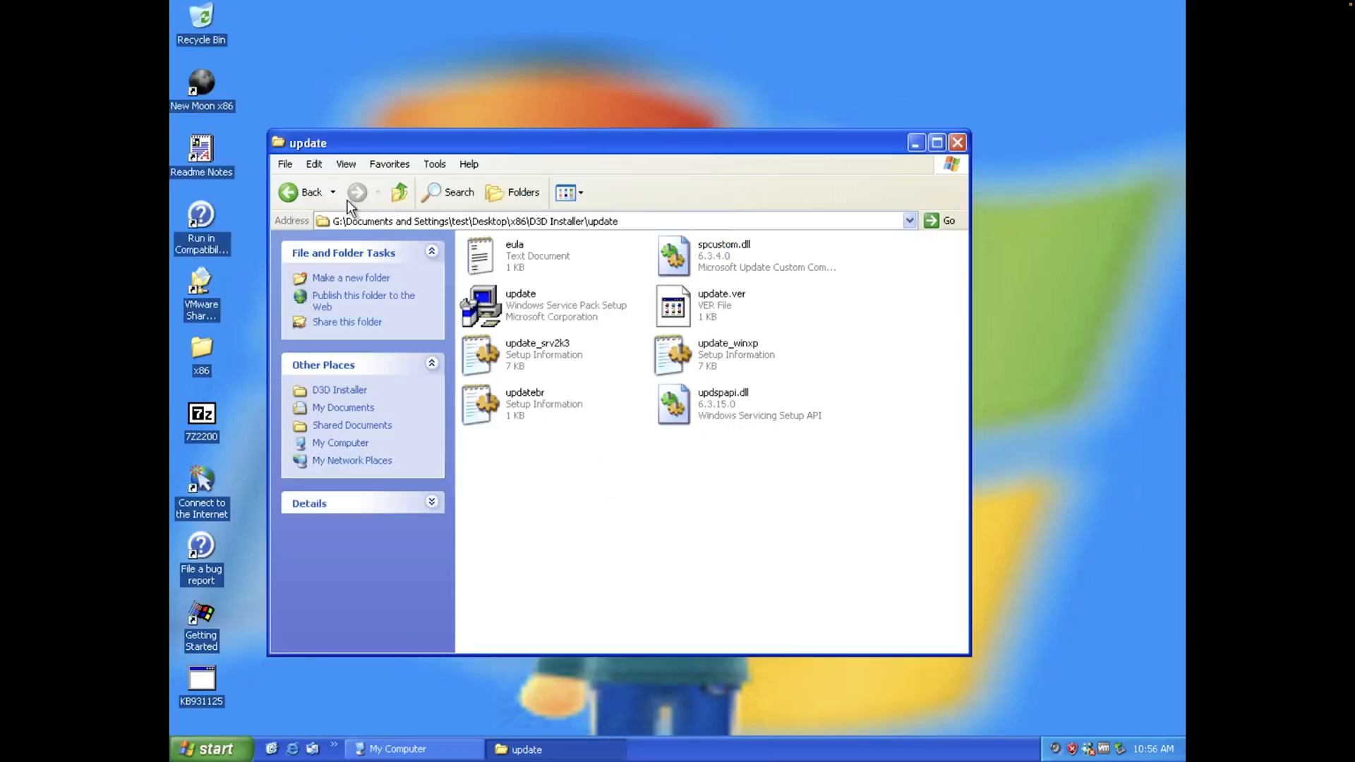
# Run the update program in the x86 folder's Driver Installer, accept its license agreement, and complete the installation
pyautogui.click(304, 185)
pyautogui.click(304, 185)
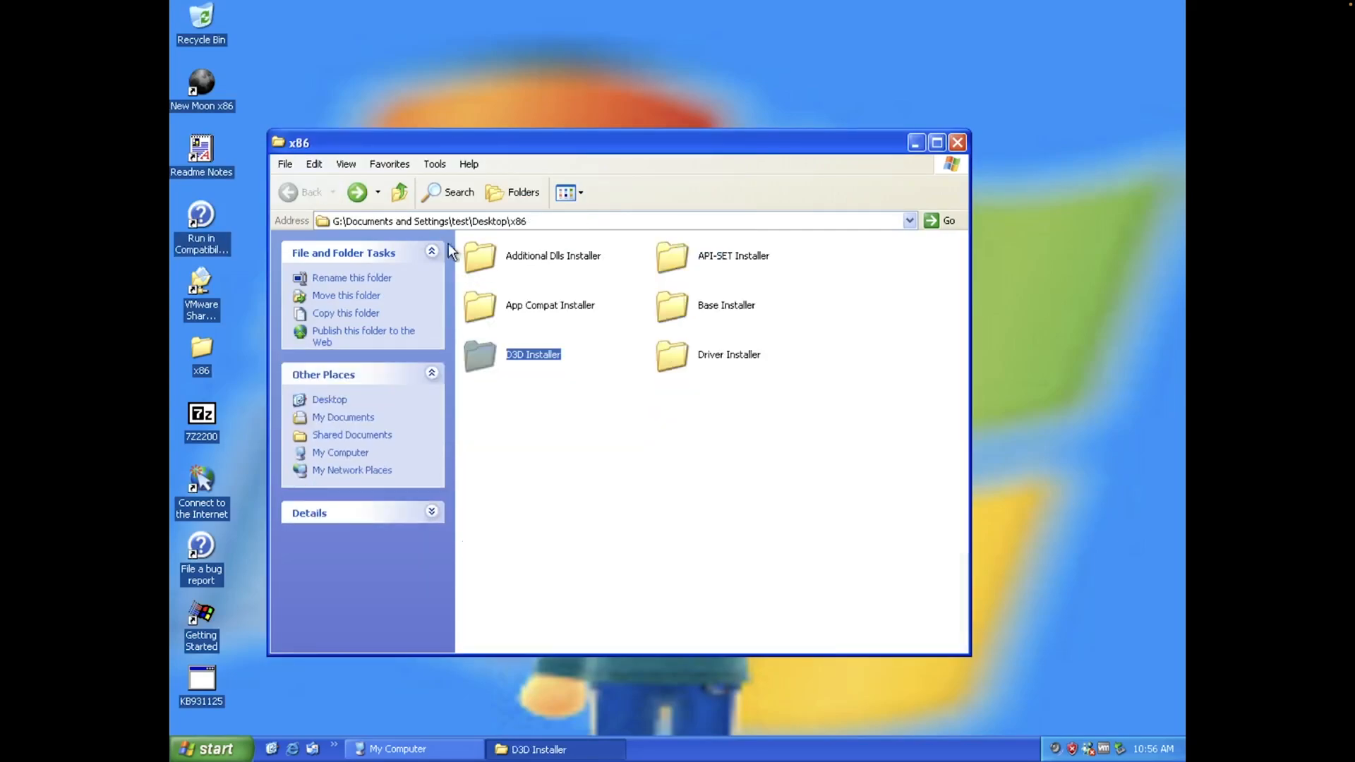
pyautogui.doubleClick(708, 367)
pyautogui.doubleClick(675, 274)
pyautogui.click(499, 305)
pyautogui.click(573, 425)
pyautogui.click(477, 374)
pyautogui.click(569, 425)
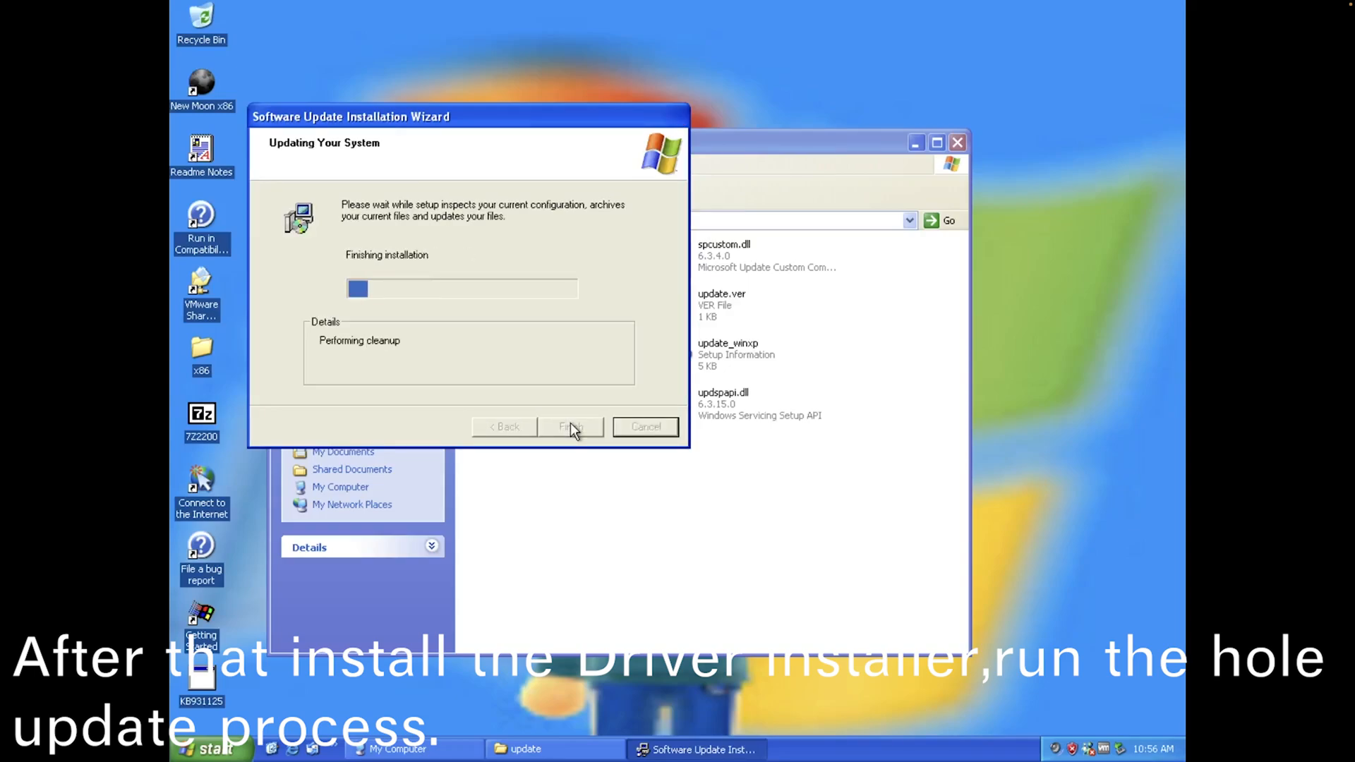
pyautogui.click(572, 426)
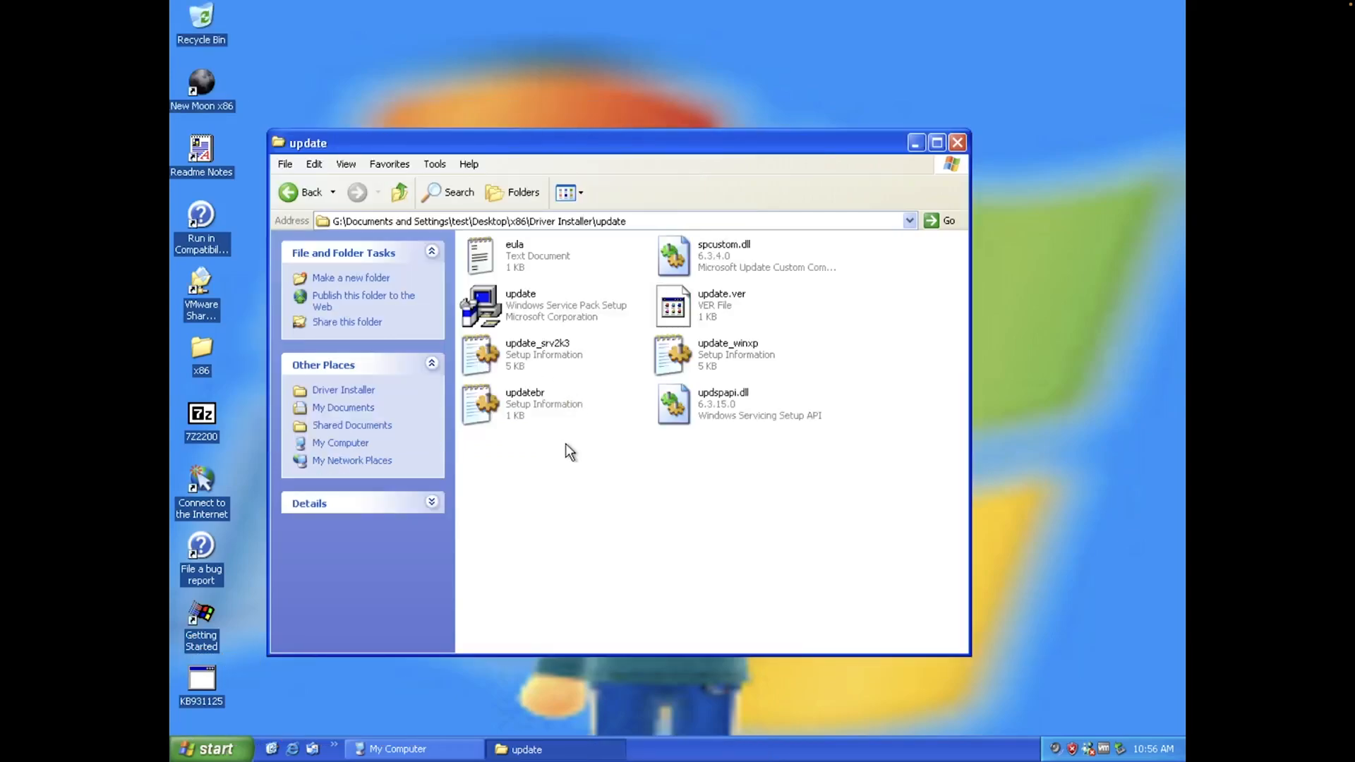
# Install One-Core-API Additional Dlls with the update program in the x86 folder's Additional Dlls Installer, accepting the license agreement and restarting Windows
pyautogui.click(334, 192)
pyautogui.click(319, 190)
pyautogui.click(318, 189)
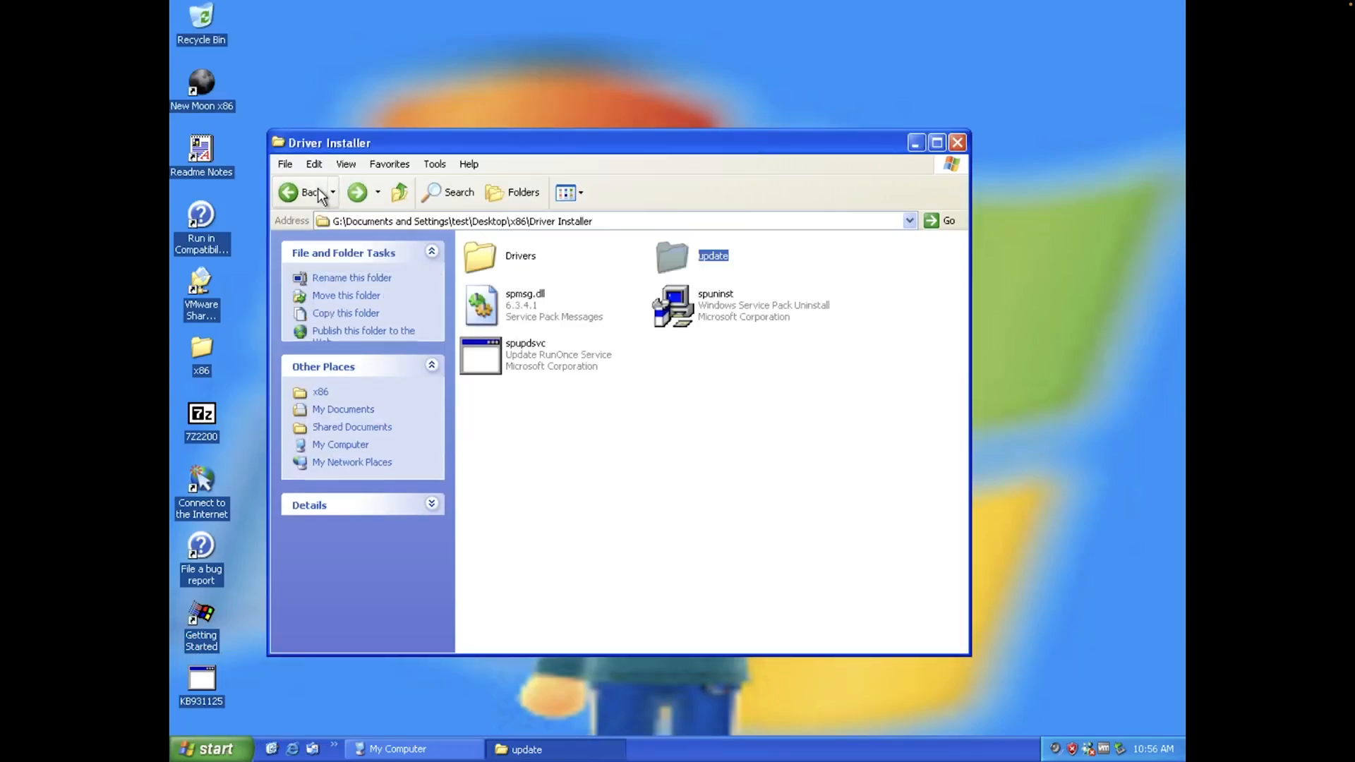
pyautogui.click(318, 194)
pyautogui.doubleClick(529, 264)
pyautogui.doubleClick(503, 251)
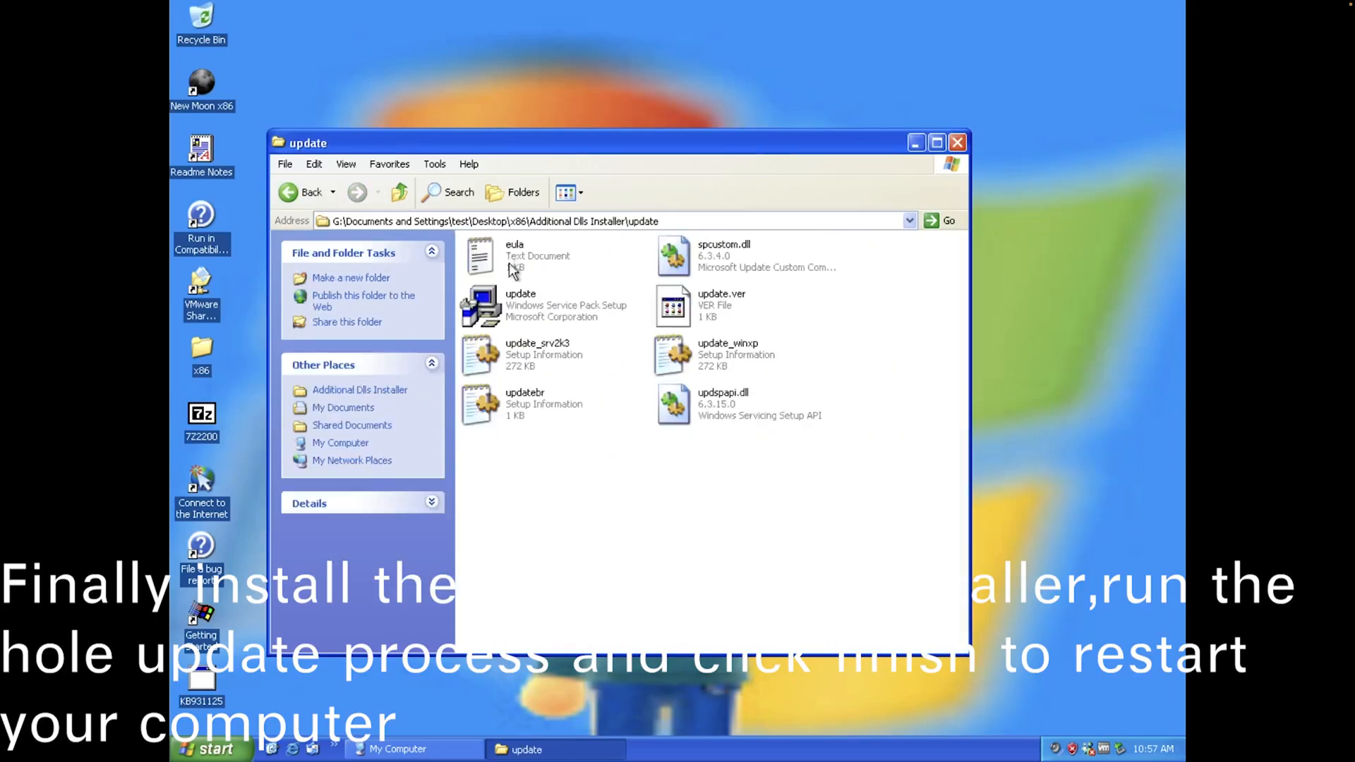
pyautogui.doubleClick(540, 308)
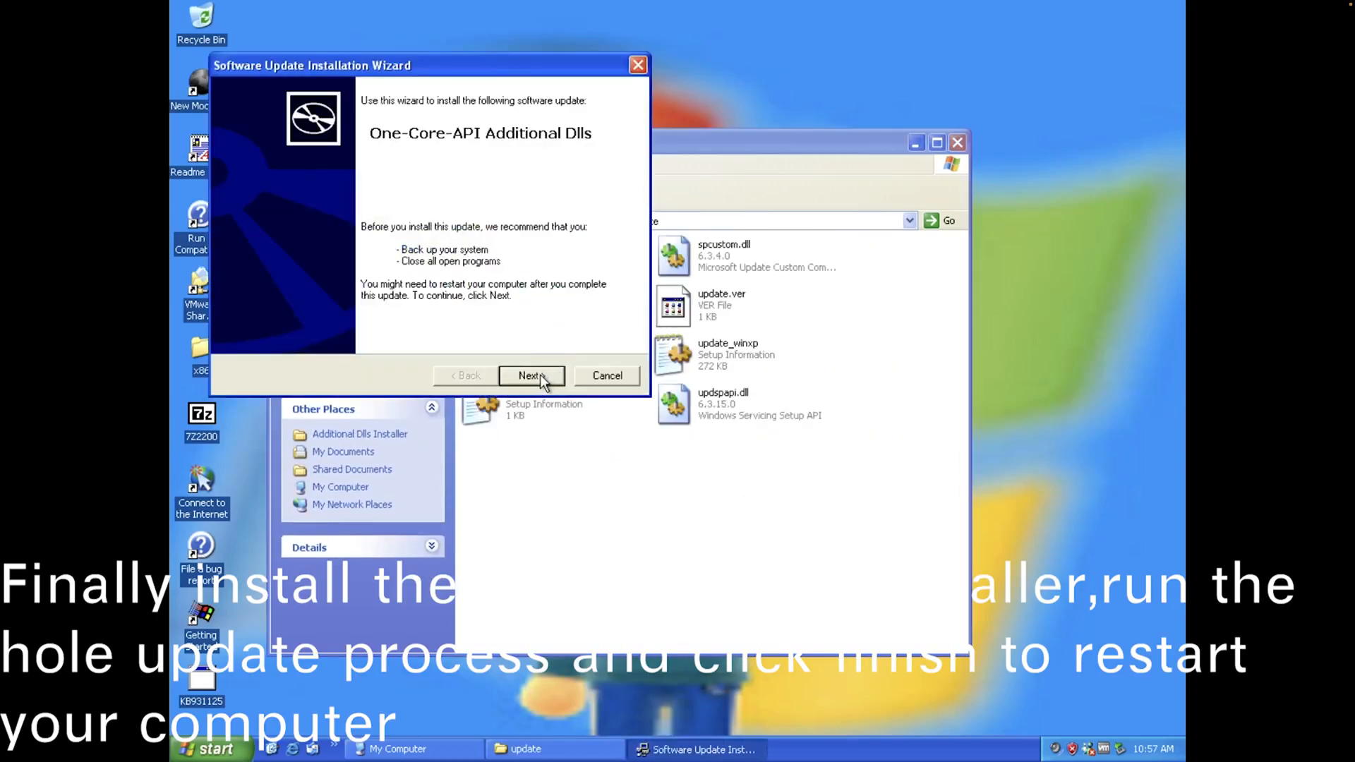
pyautogui.click(540, 374)
pyautogui.click(456, 322)
pyautogui.click(513, 376)
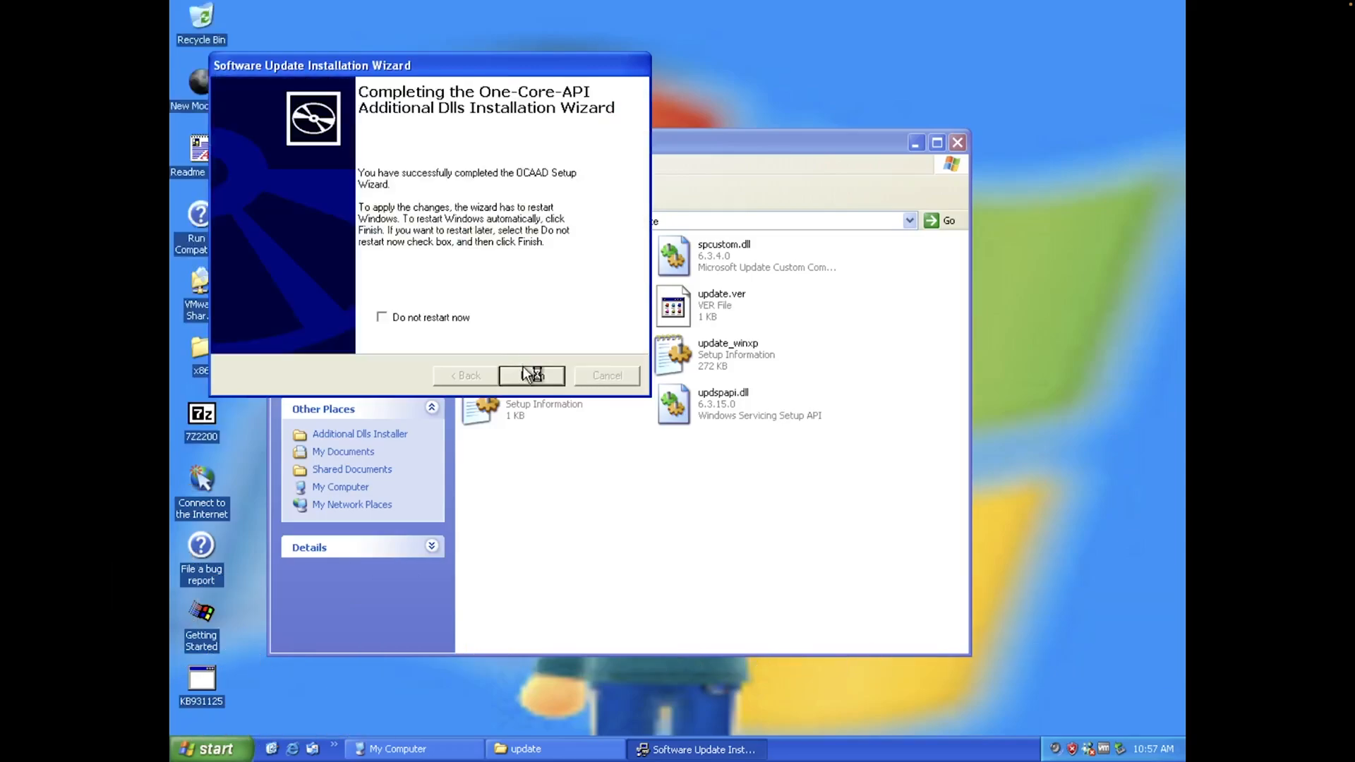
pyautogui.click(524, 372)
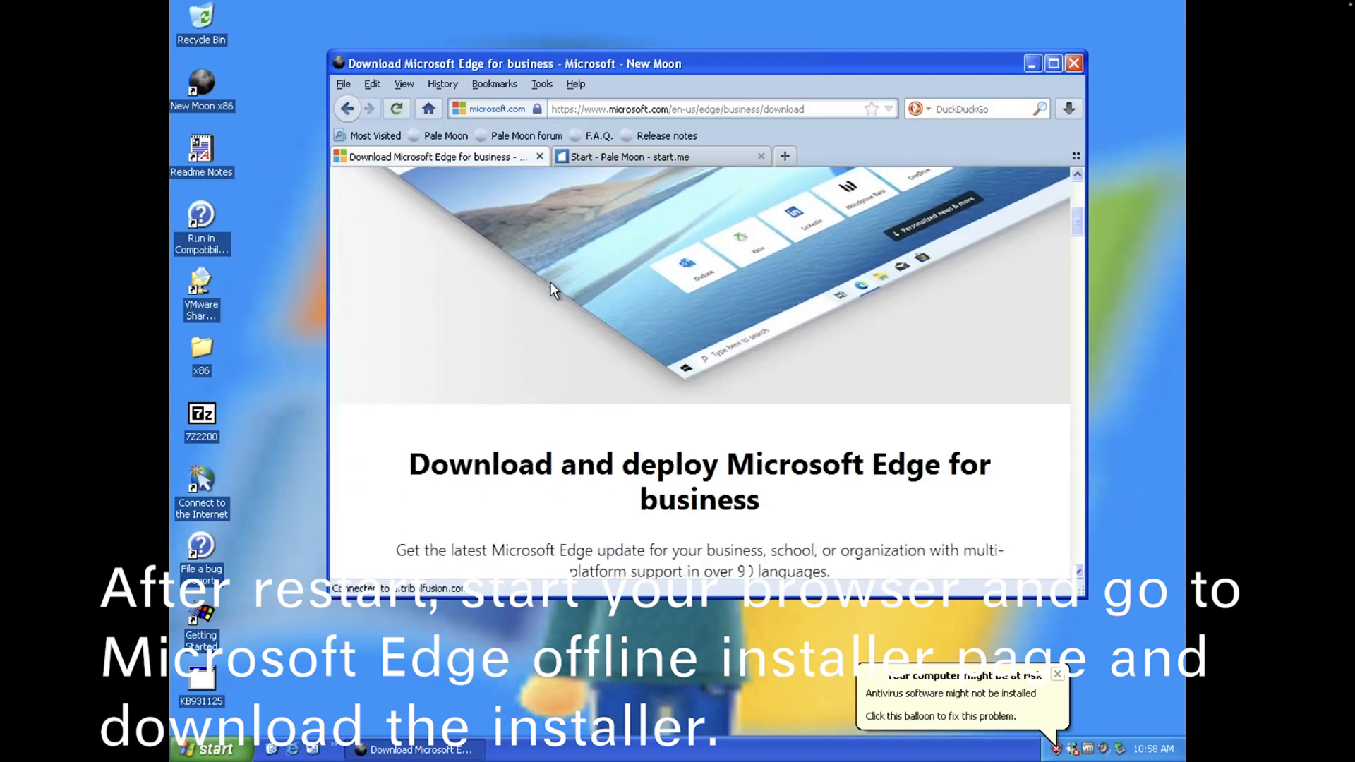
# Download the Windows 32-bit Edge for business installer, accepting the license terms, and save MicrosoftEdgeEnterpriseX86.msi to the desktop
pyautogui.scroll(-3, 550, 285)
pyautogui.scroll(-3, 552, 293)
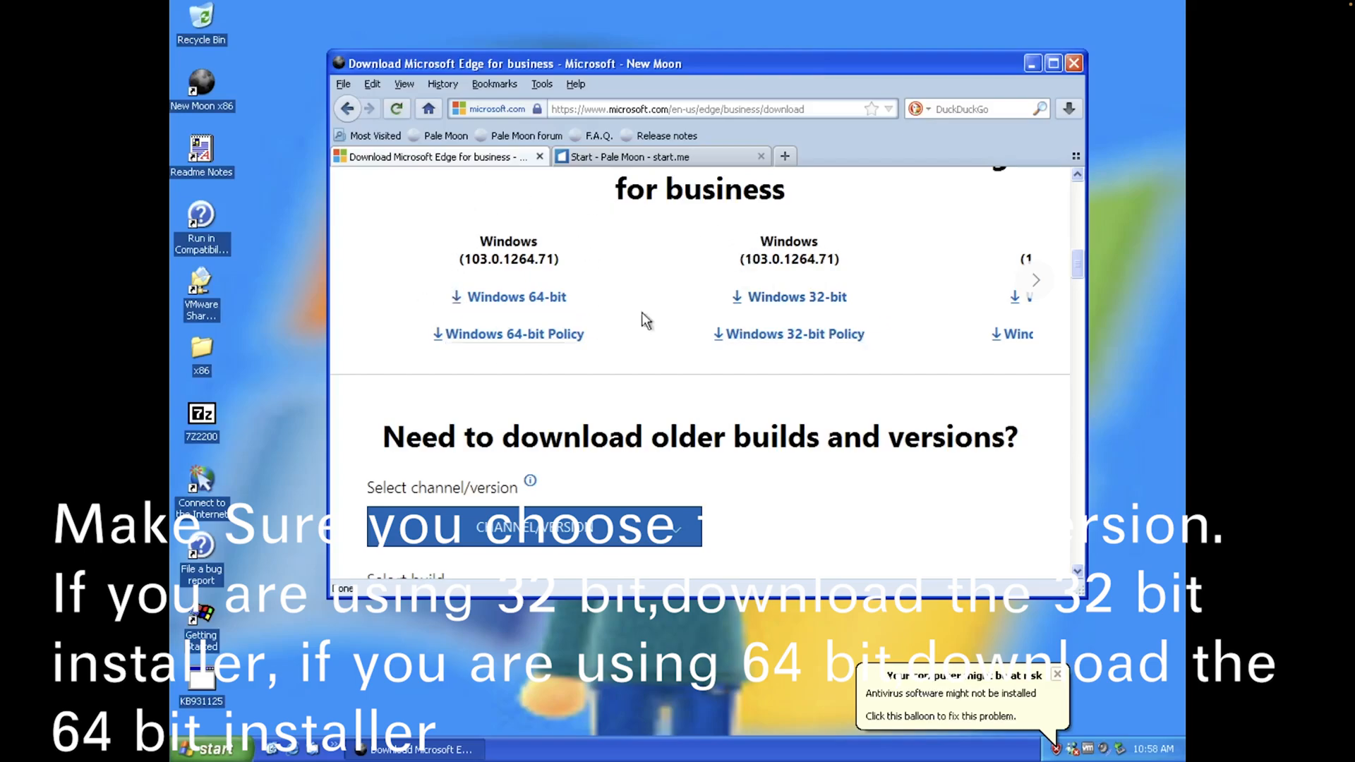
pyautogui.click(787, 304)
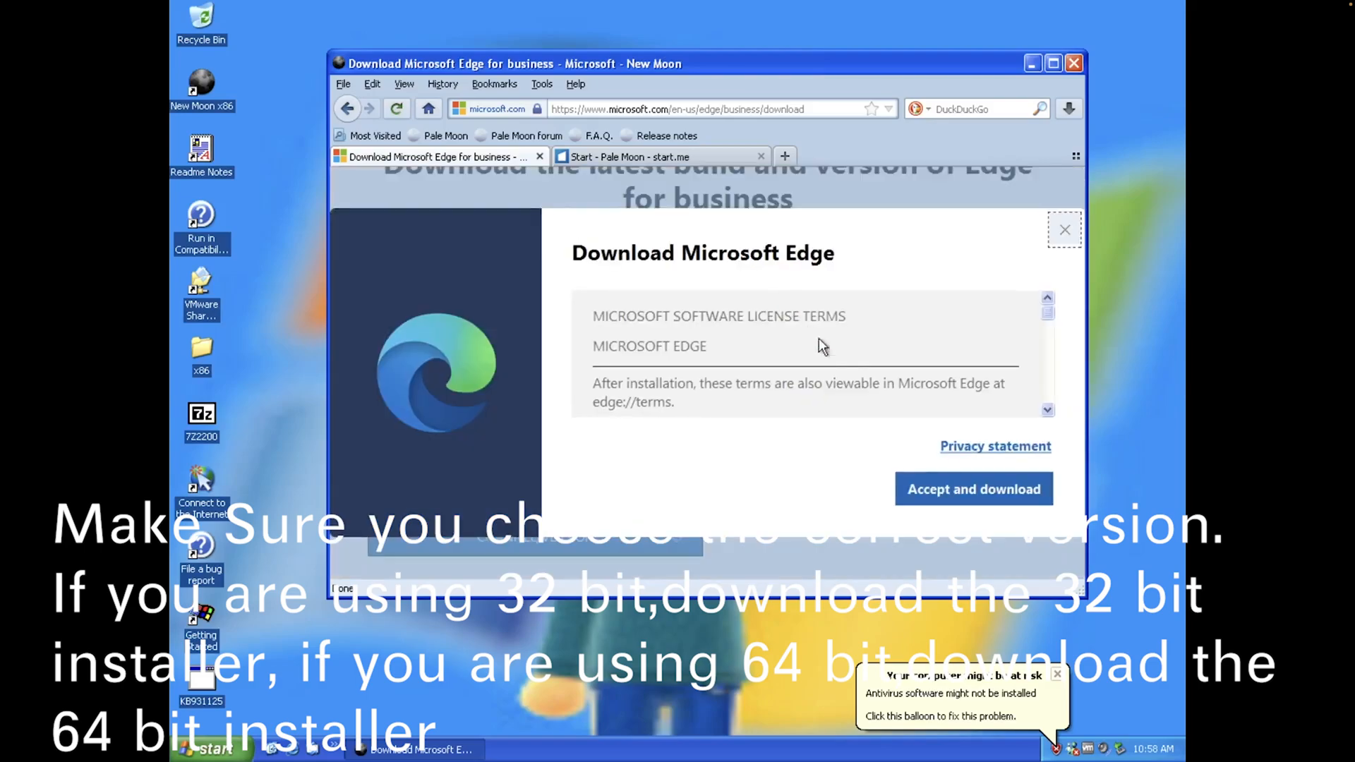
pyautogui.click(921, 488)
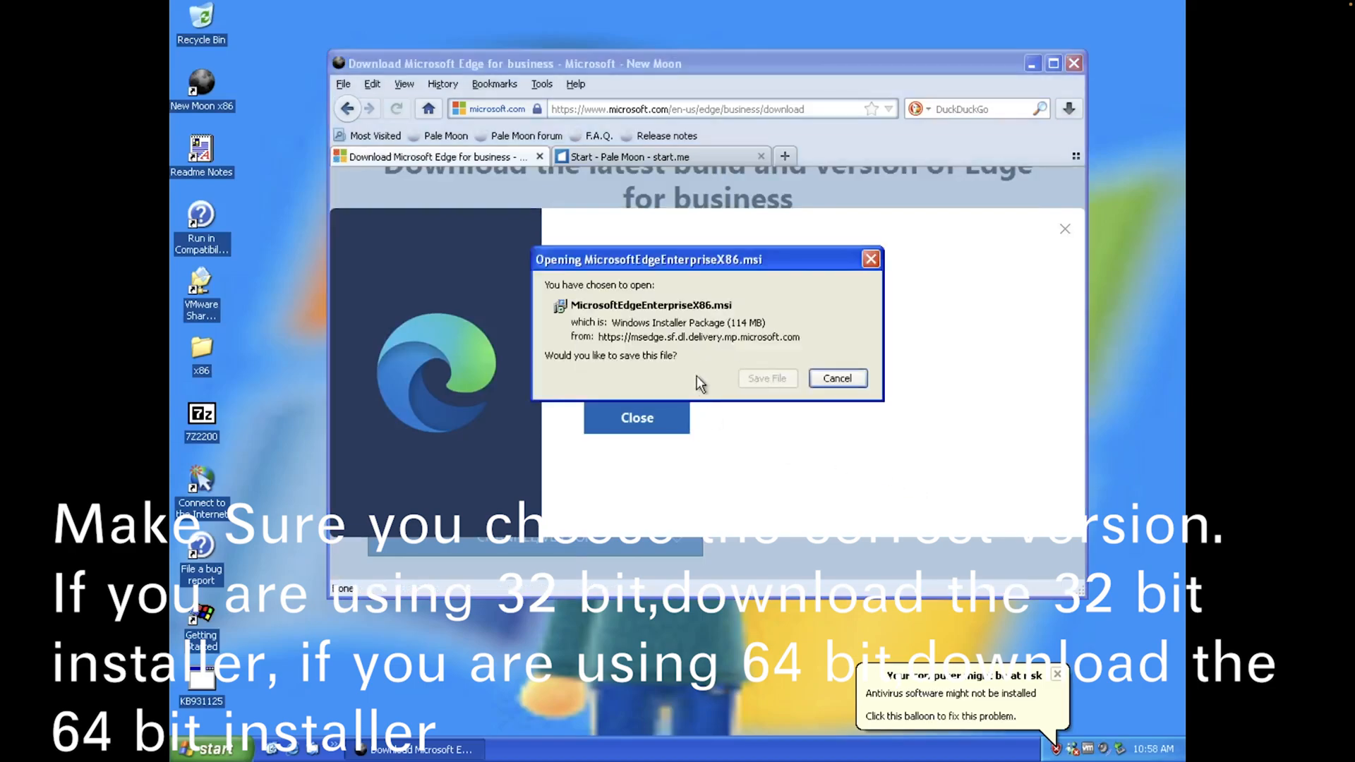
pyautogui.click(768, 378)
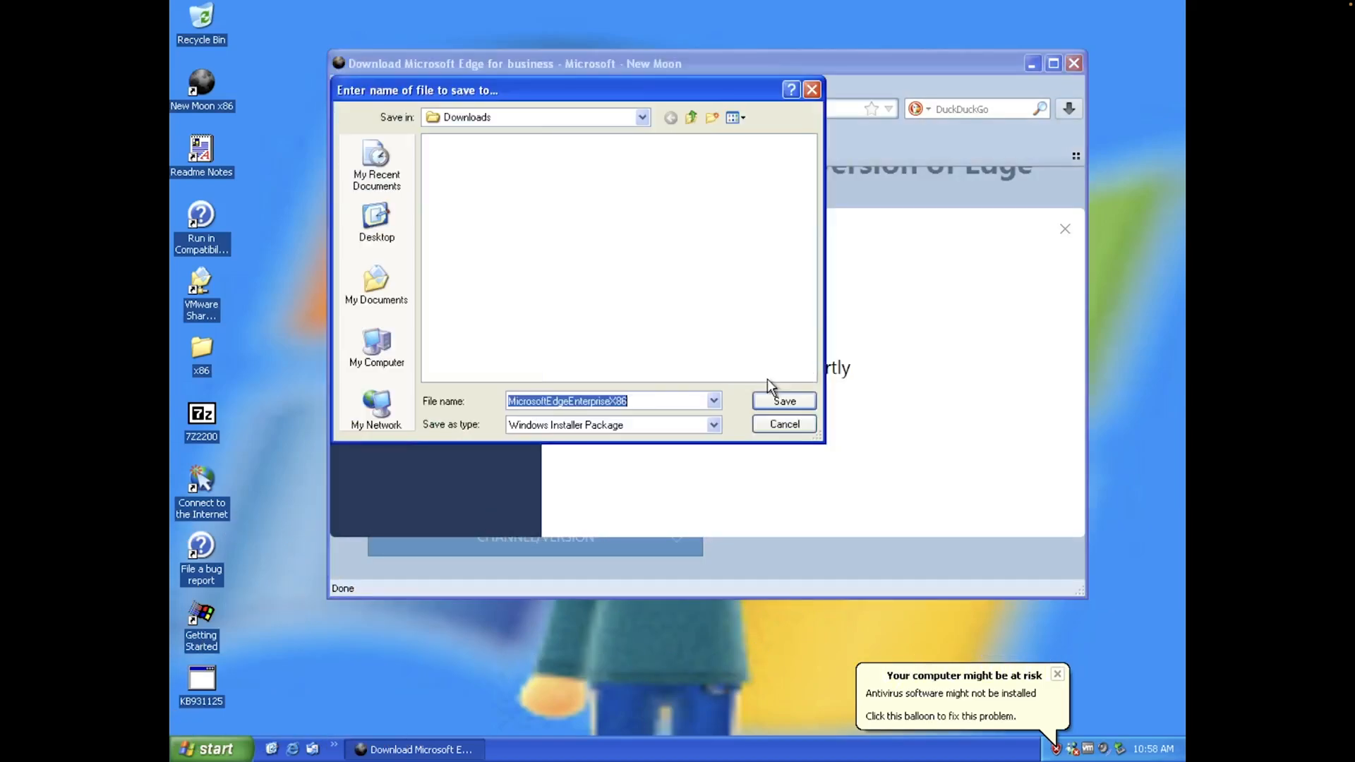
pyautogui.click(379, 209)
pyautogui.click(802, 397)
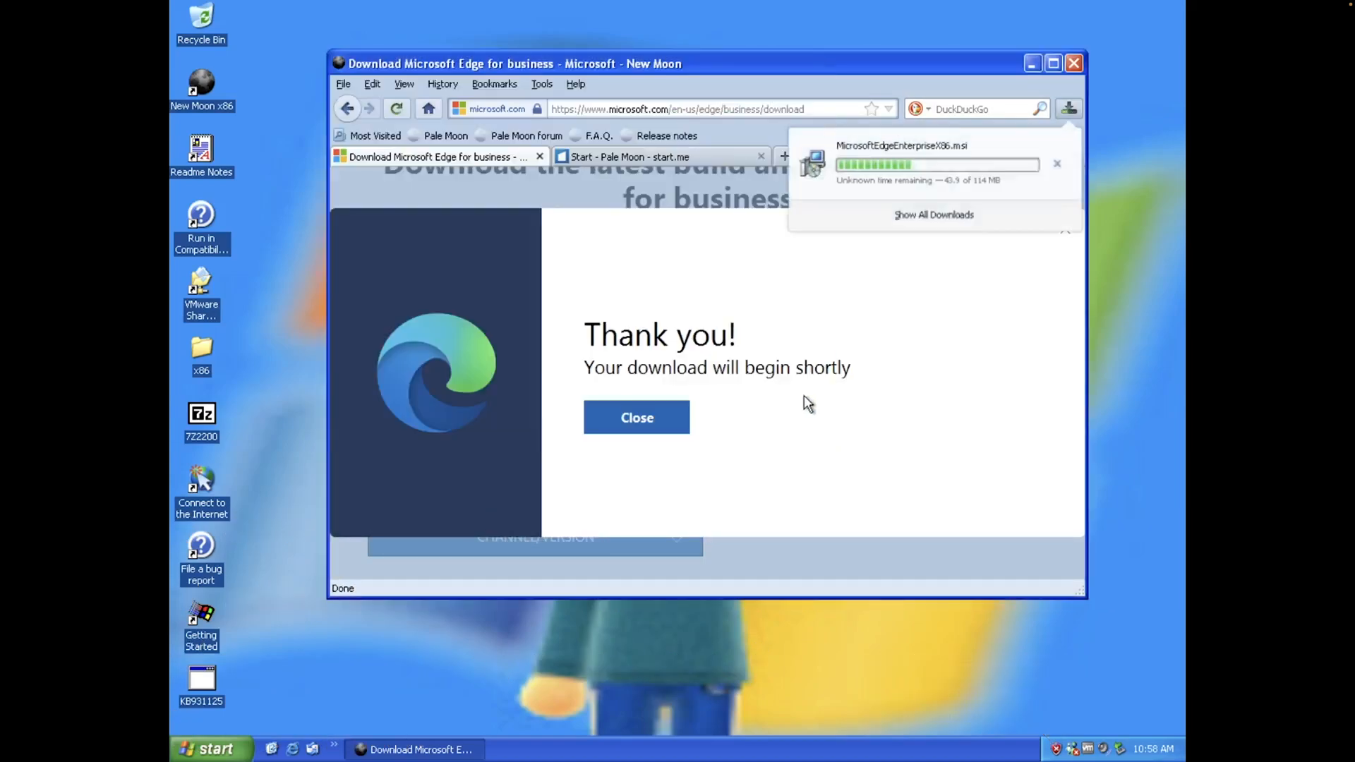
# Check the Edge installer's download in the browser's download list and close the browser
pyautogui.click(947, 68)
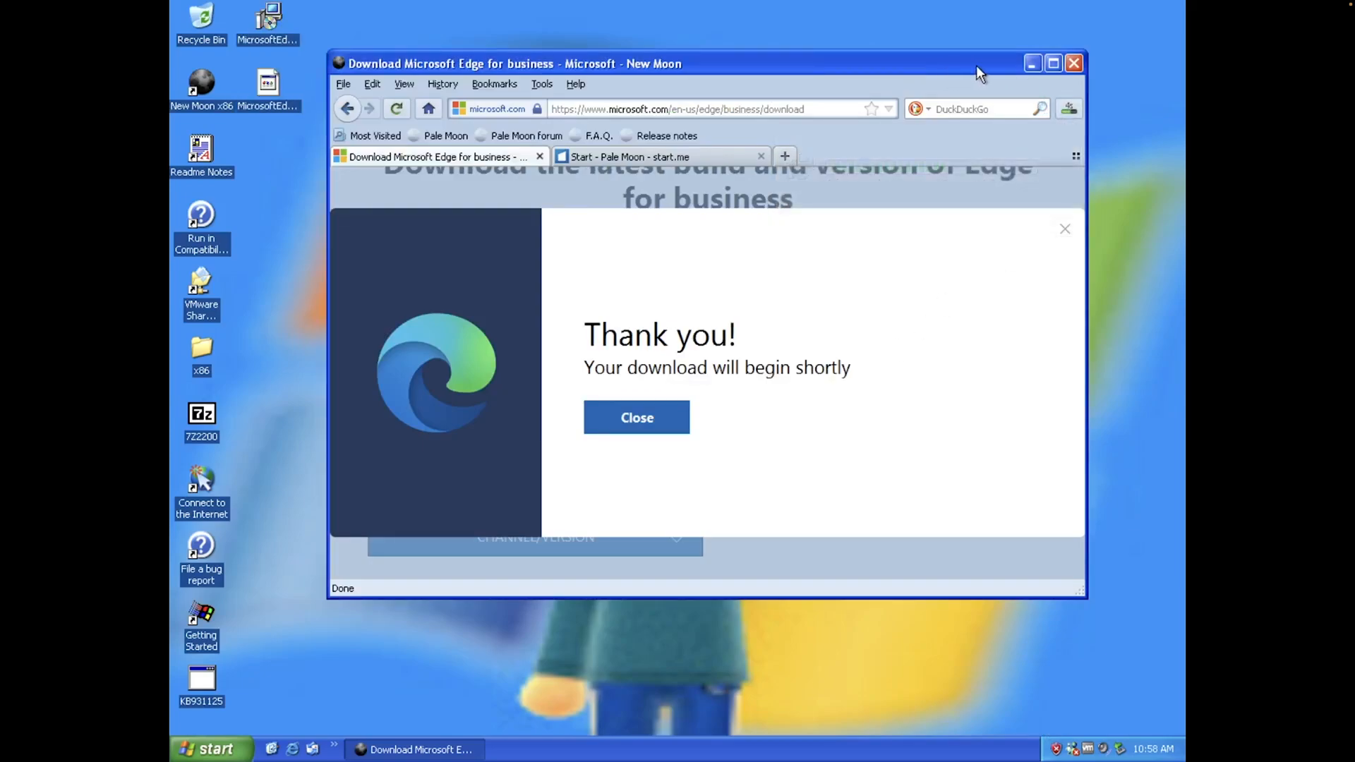
pyautogui.moveTo(945, 60); pyautogui.dragTo(966, 61)
pyautogui.click(1083, 108)
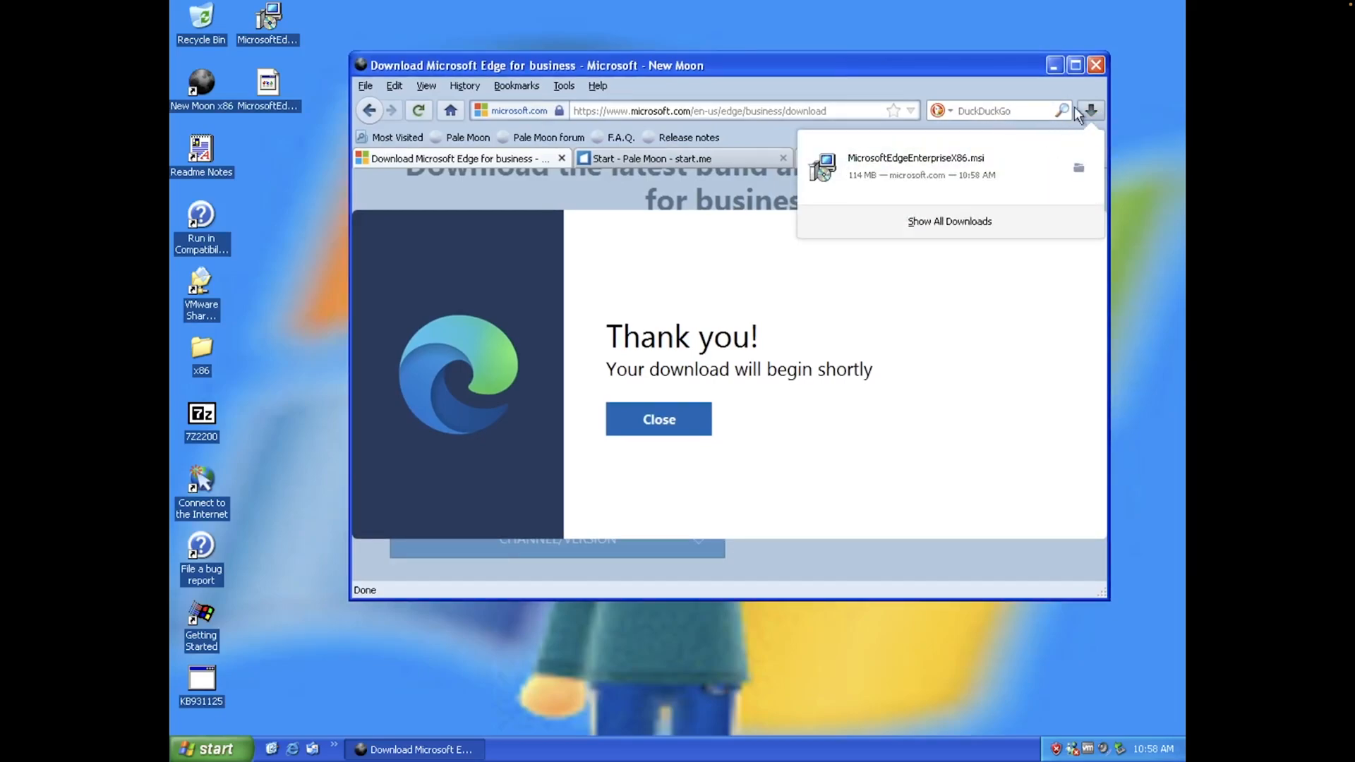
pyautogui.click(1095, 68)
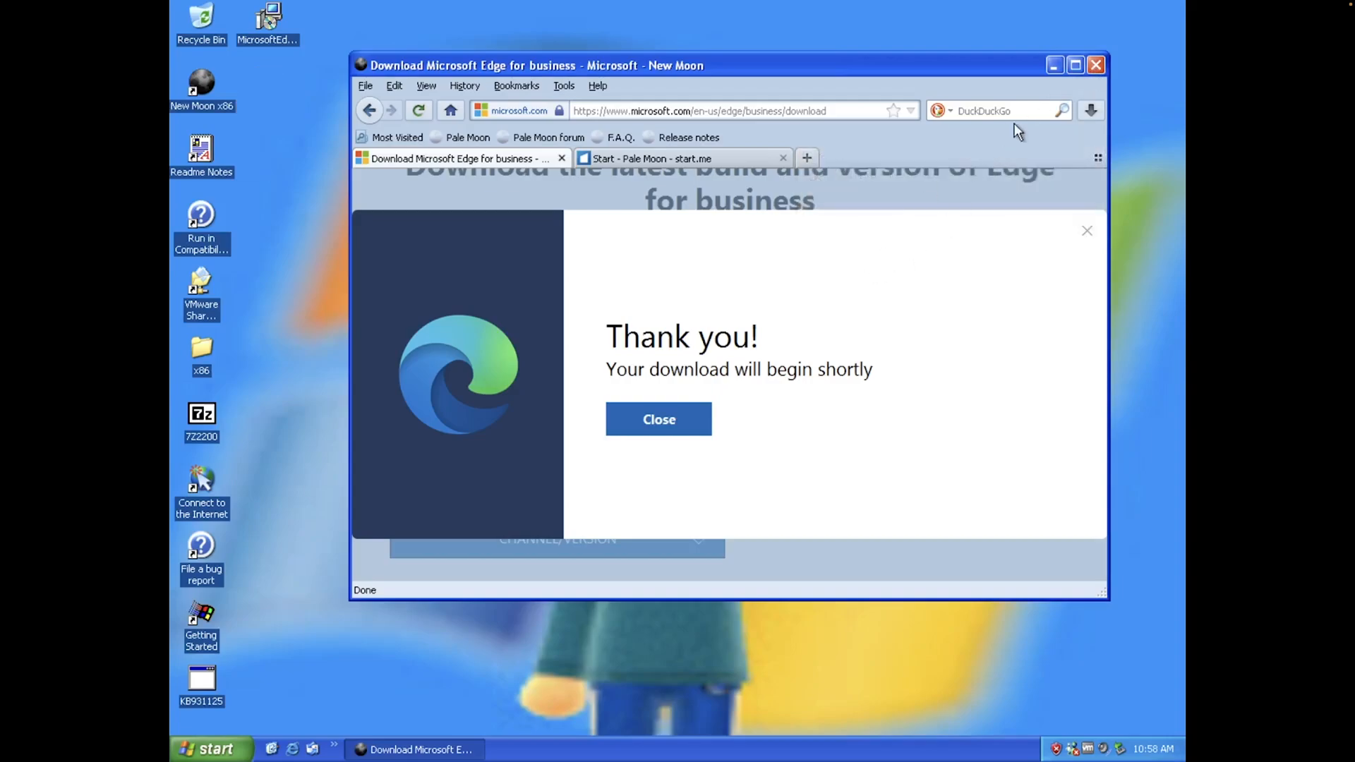
pyautogui.click(1095, 65)
pyautogui.click(695, 364)
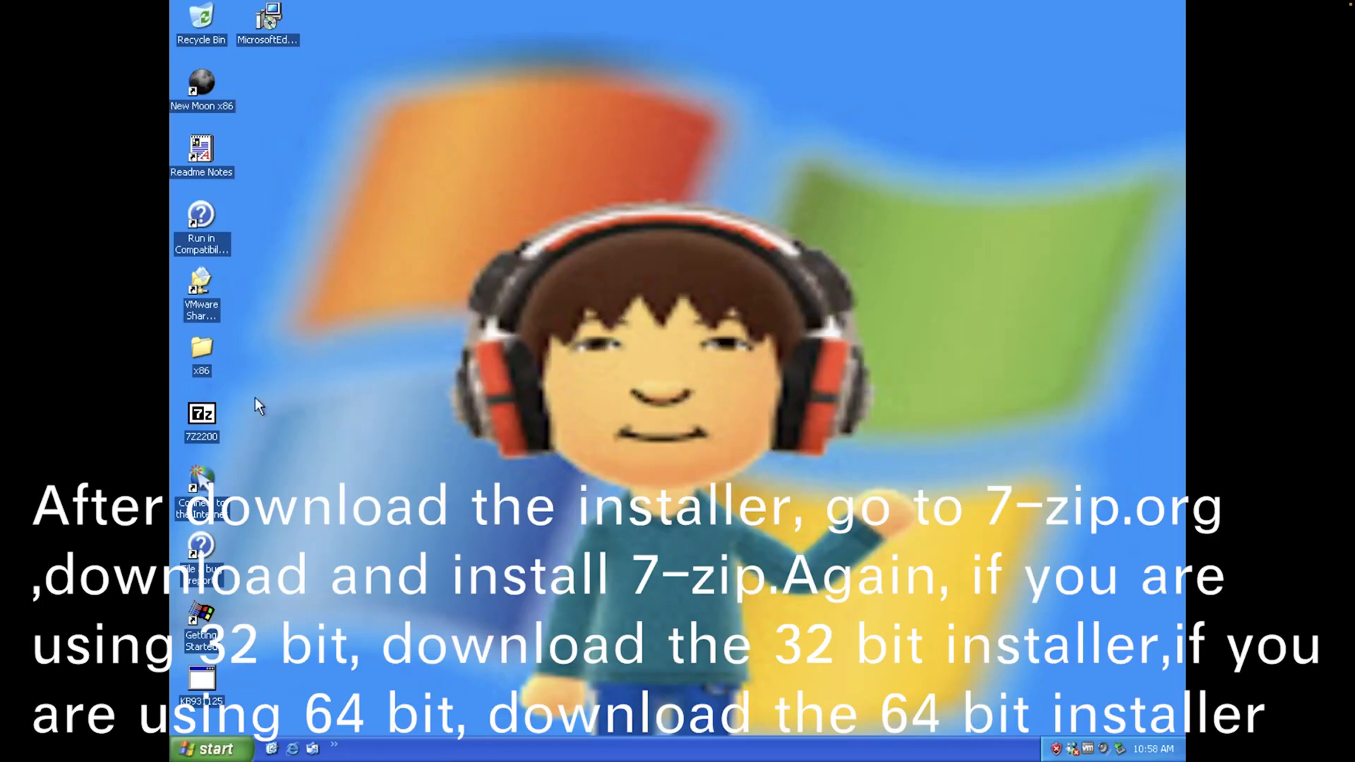
# Install 7-Zip 22.00 from the 7Z2200 setup file on the desktop into G:\Program Files\7-Zip\
pyautogui.doubleClick(204, 412)
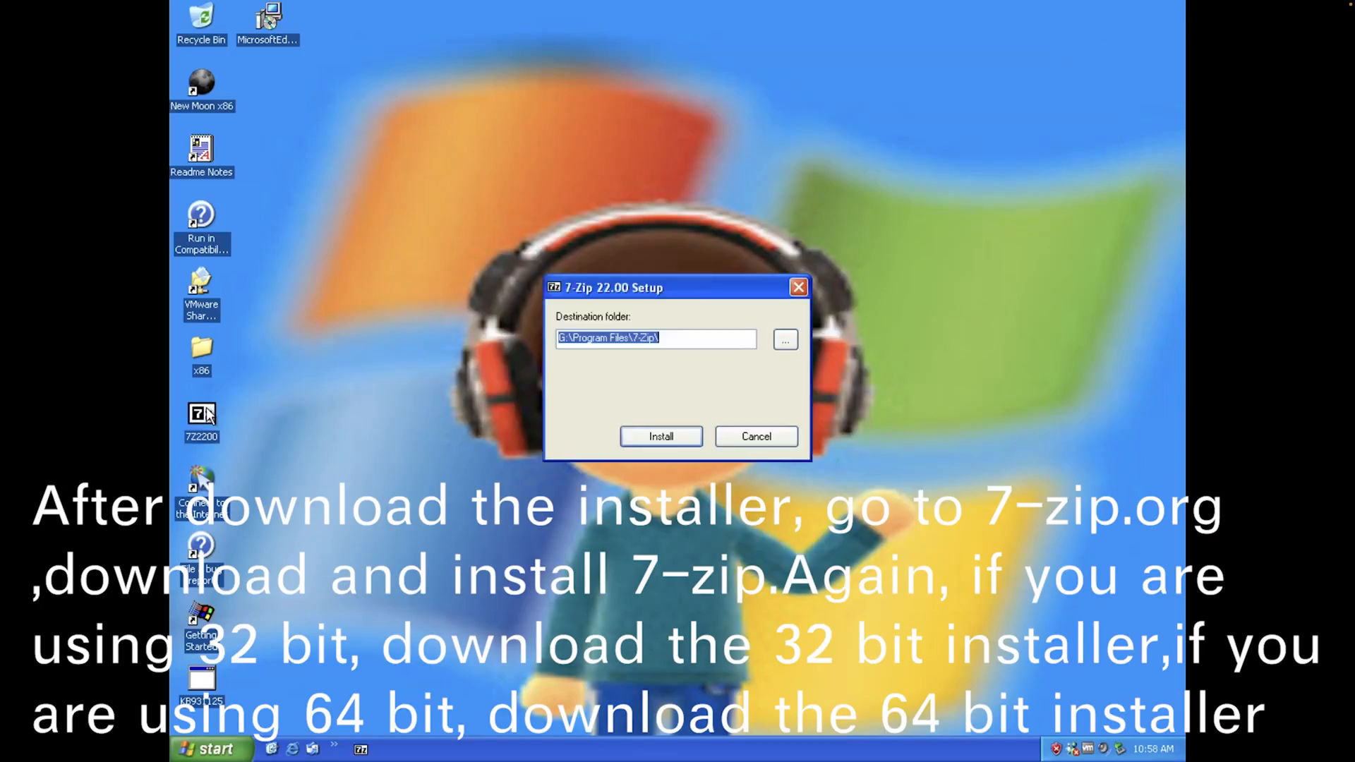
pyautogui.click(641, 434)
pyautogui.click(642, 433)
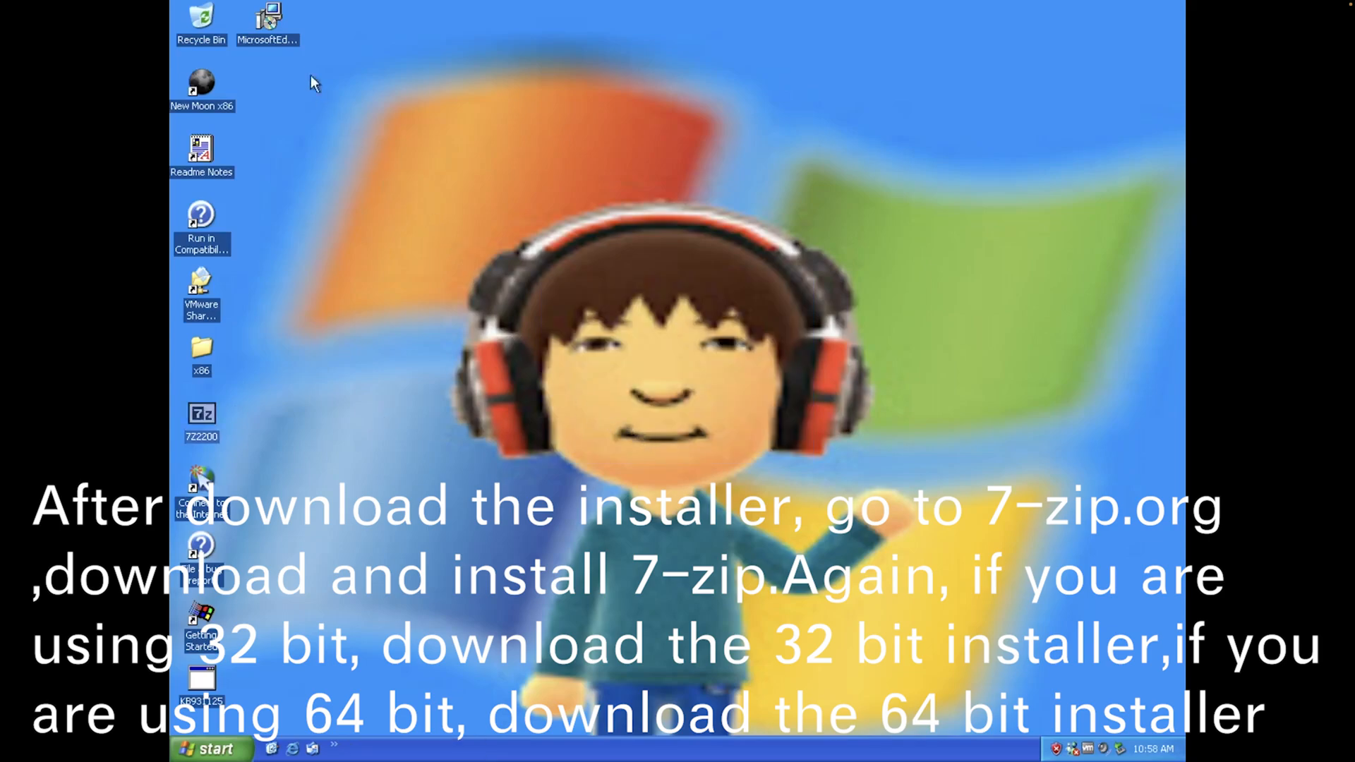
# Open MicrosoftEdgeEnterpriseX86.msi as an archive in 7-Zip, extract Binary.MicrosoftEdgeInstaller to the desktop, and close the archive
pyautogui.rightClick(289, 45)
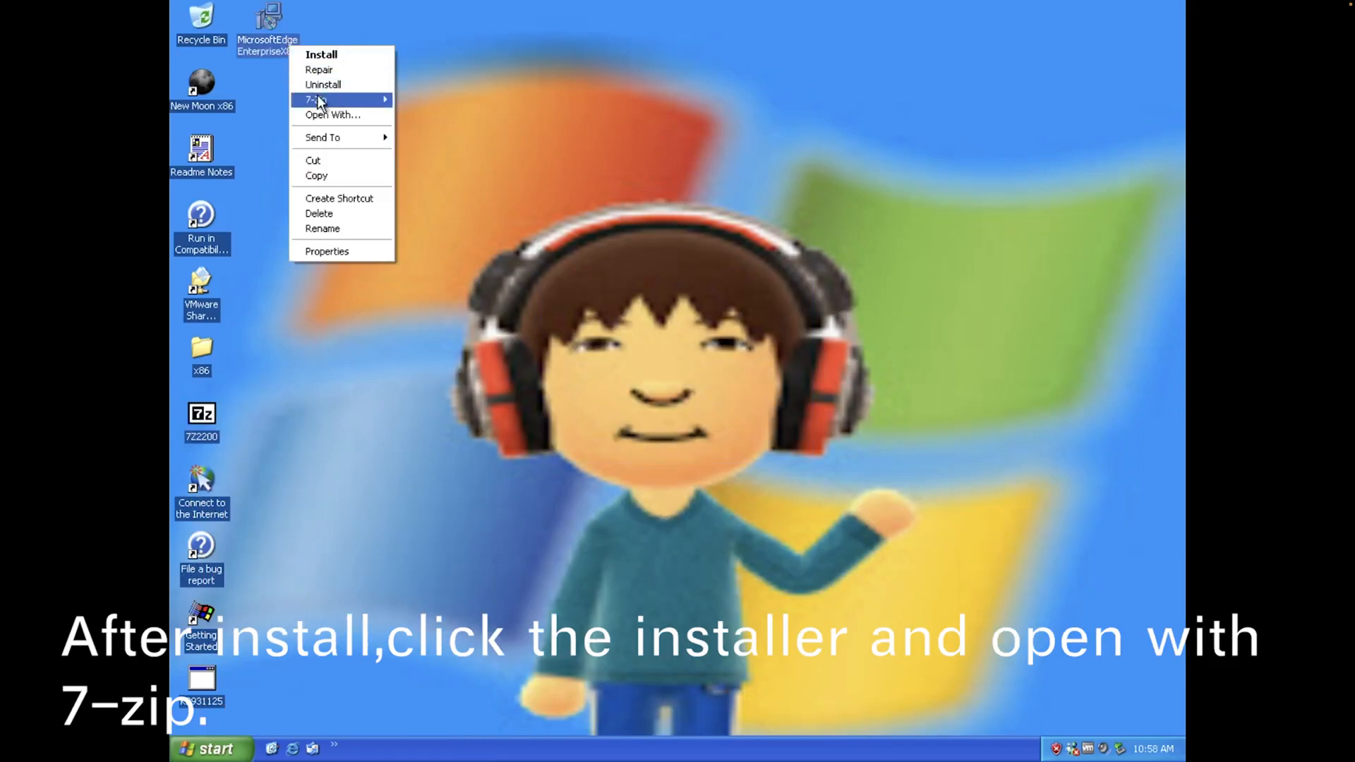
pyautogui.moveTo(318, 101)
pyautogui.click(404, 99)
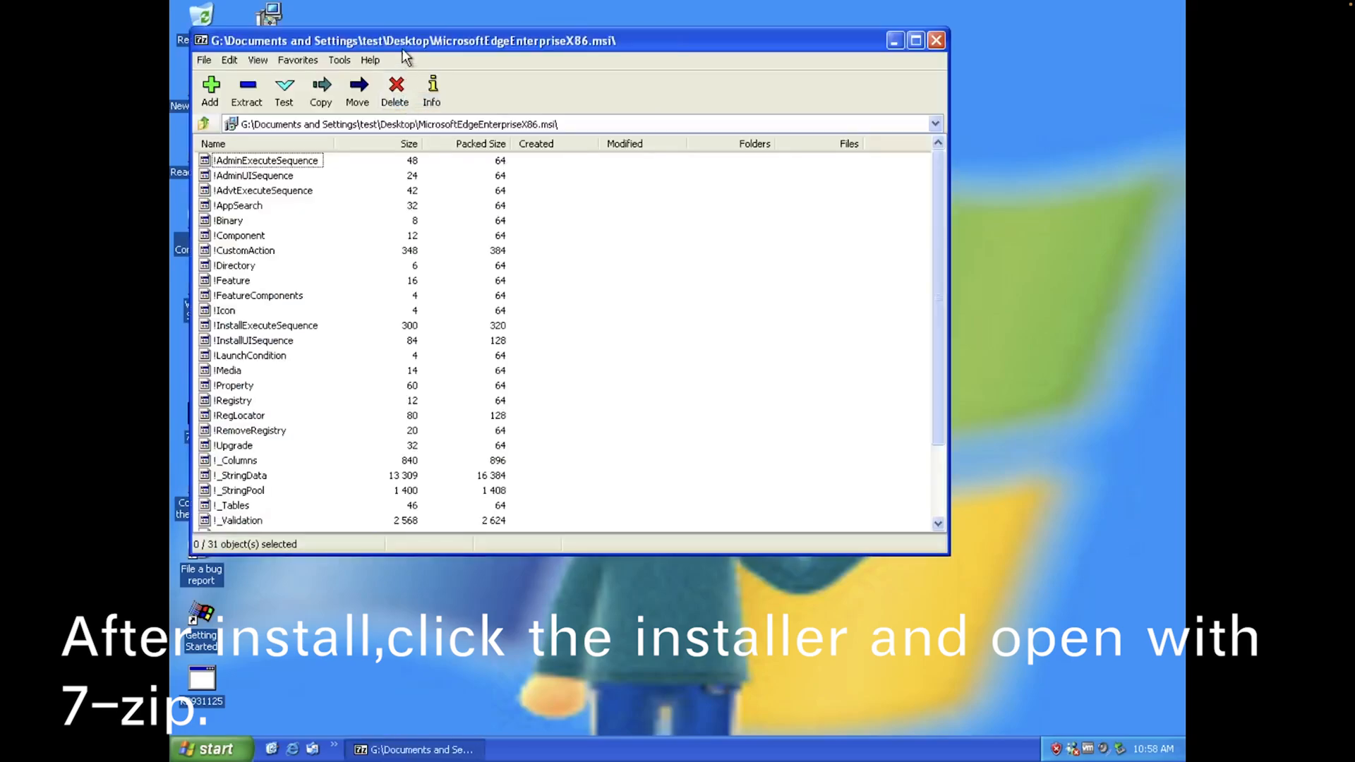
pyautogui.moveTo(402, 51); pyautogui.dragTo(550, 61)
pyautogui.scroll(-2, 485, 379)
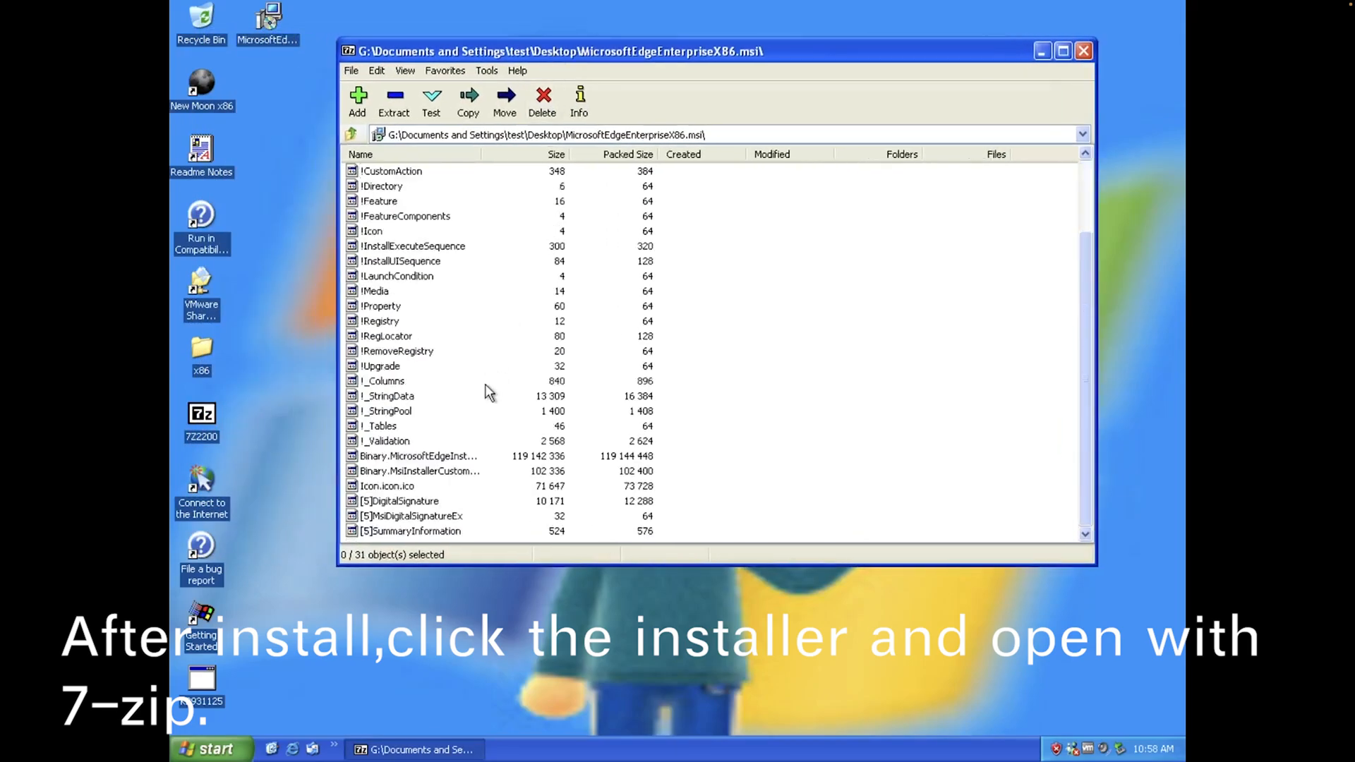
pyautogui.click(448, 458)
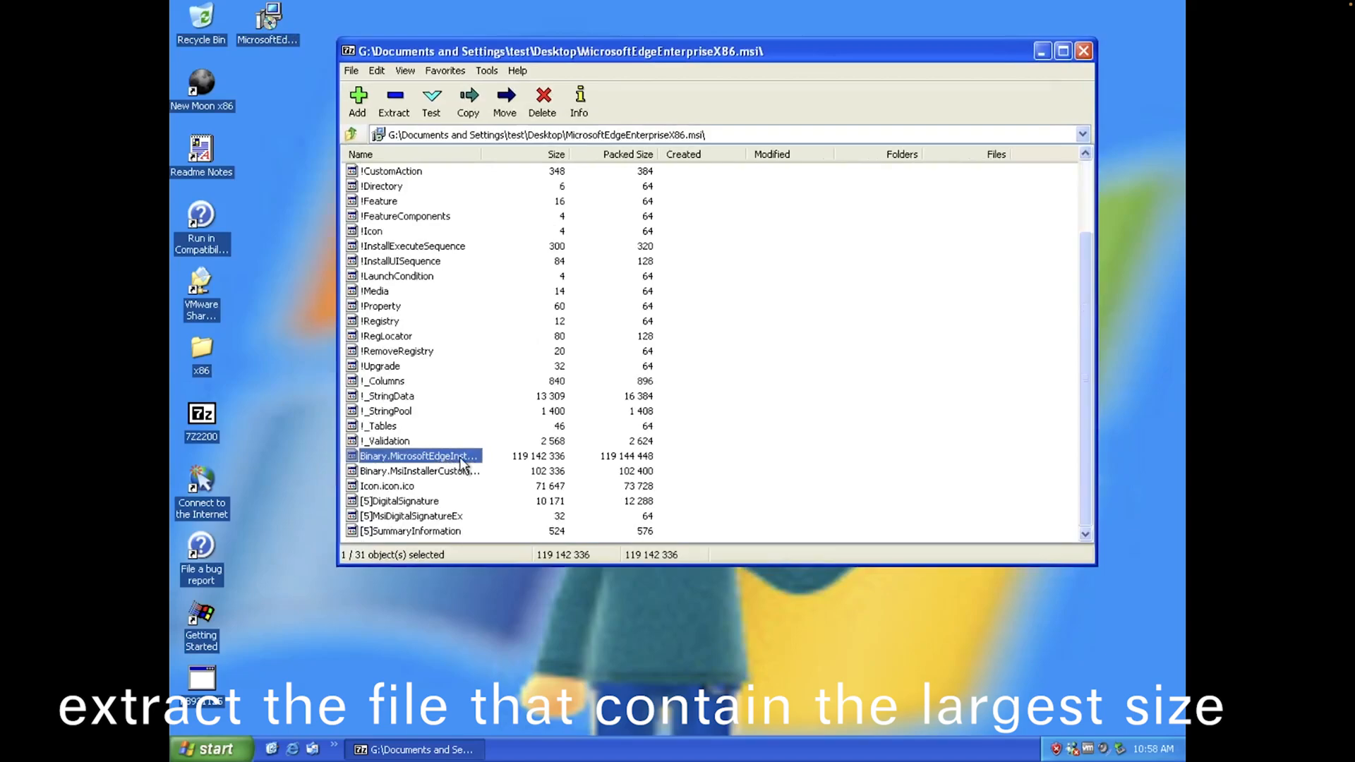
pyautogui.moveTo(456, 466); pyautogui.dragTo(415, 629)
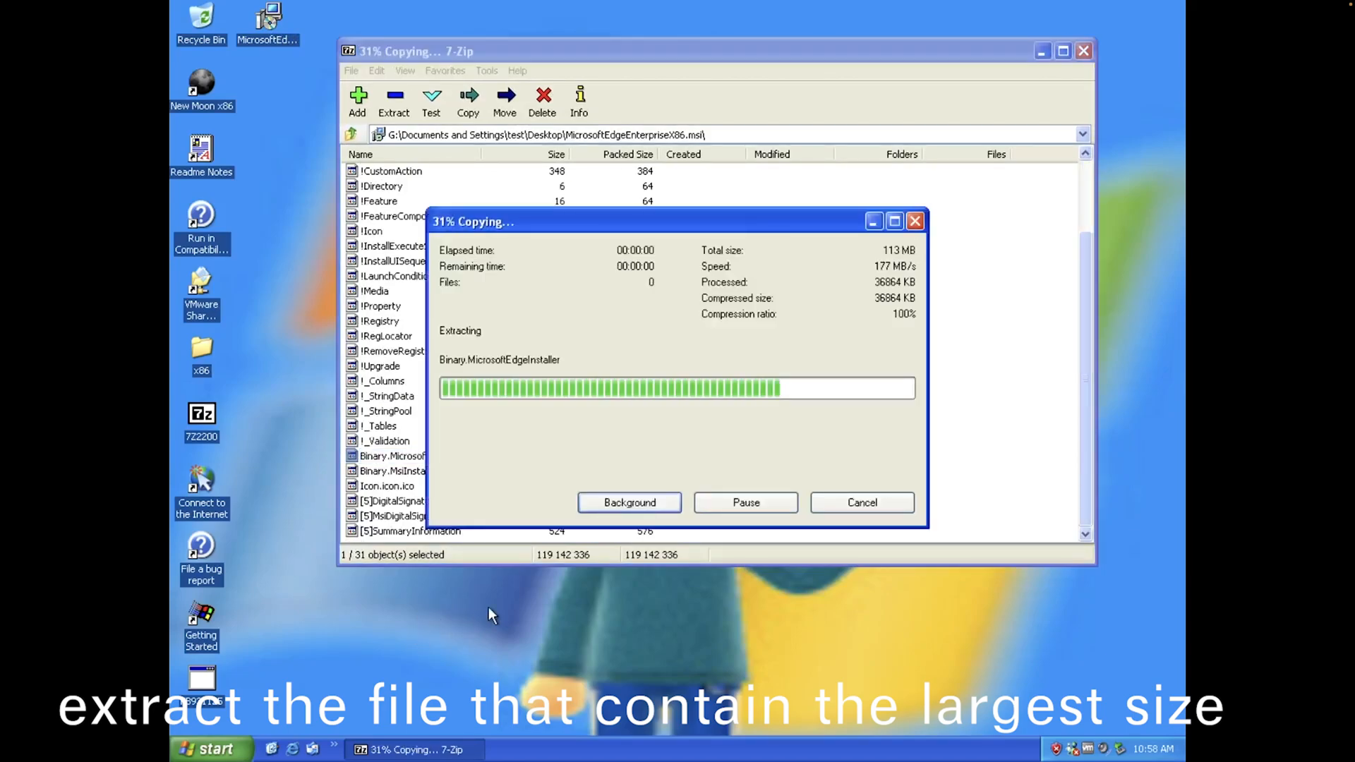
pyautogui.click(1084, 51)
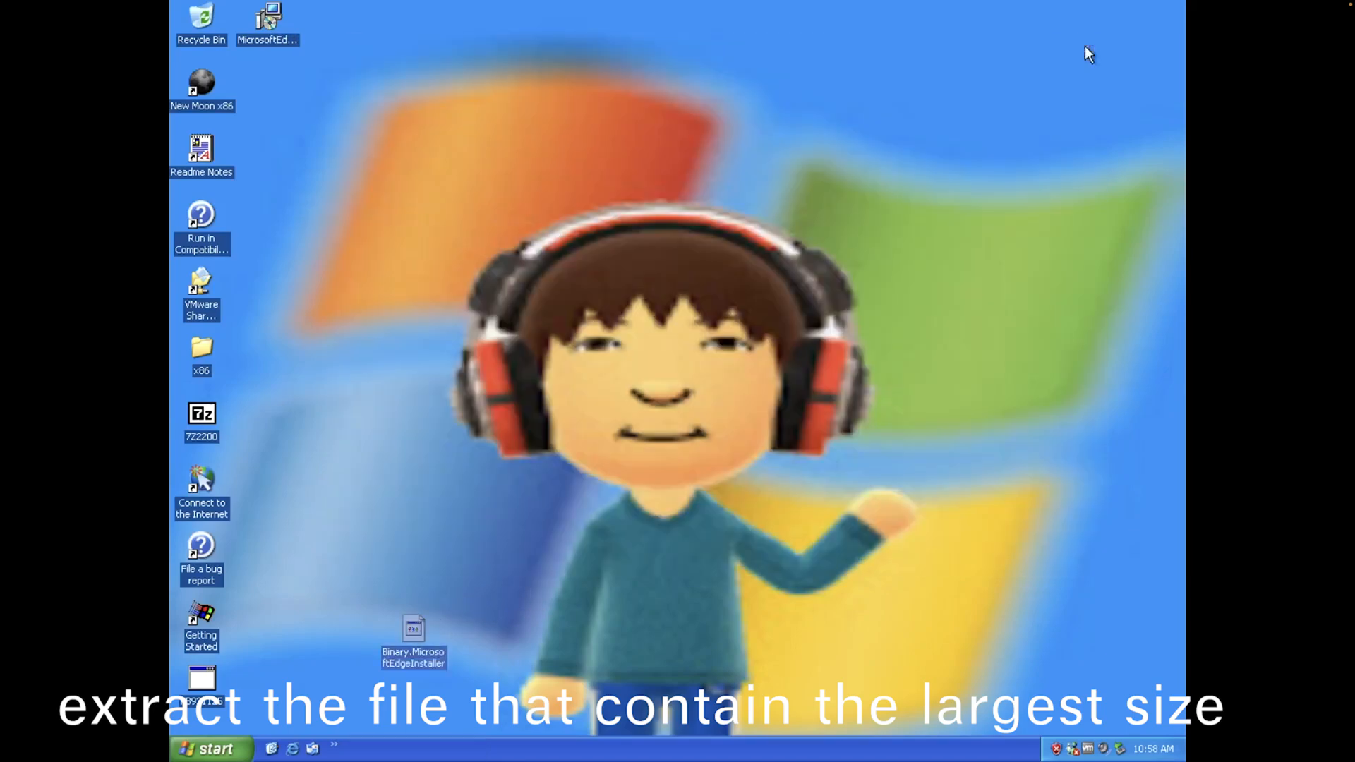
# Place the extracted file below the Edge installer package on the desktop and rename it to Binary.MicrosoftEdgeInstaller.exe
pyautogui.moveTo(416, 633); pyautogui.dragTo(266, 79)
pyautogui.rightClick(267, 88)
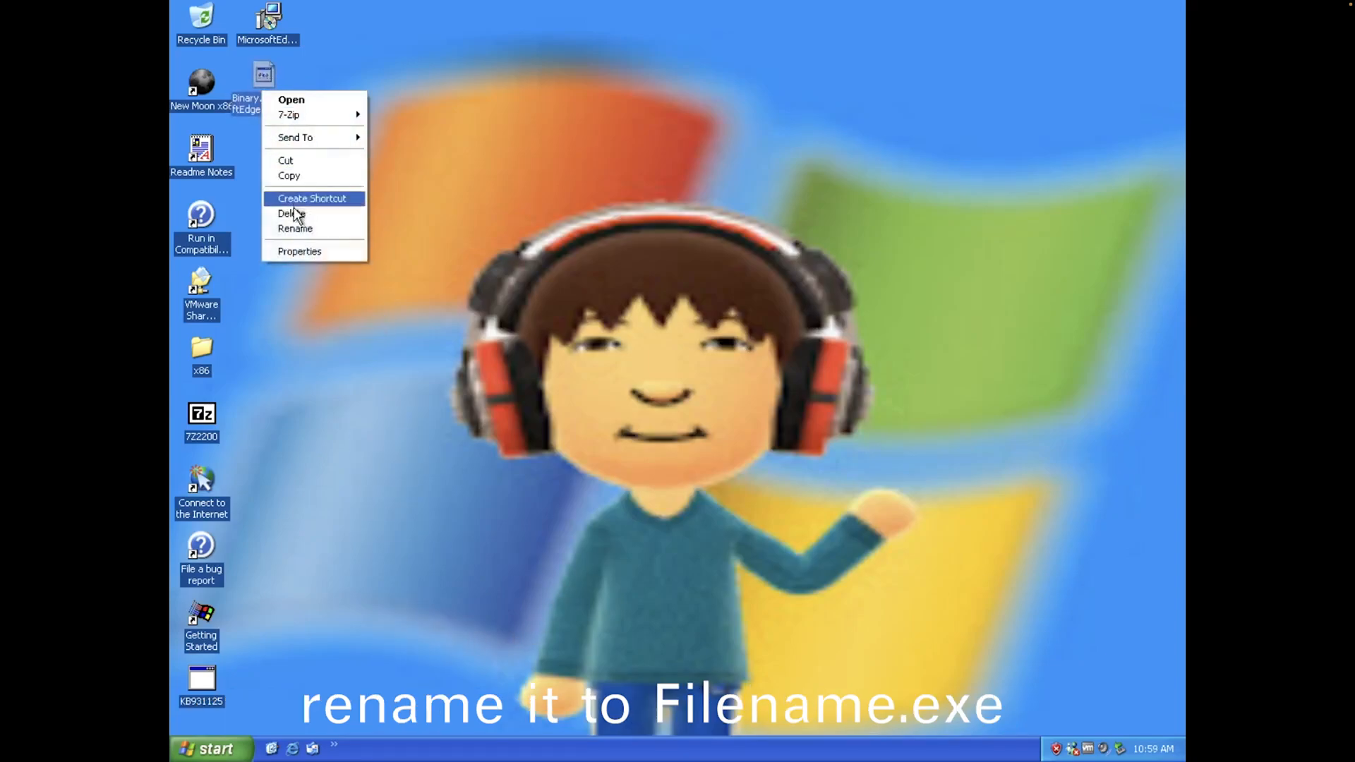
pyautogui.click(295, 232)
pyautogui.press('End')
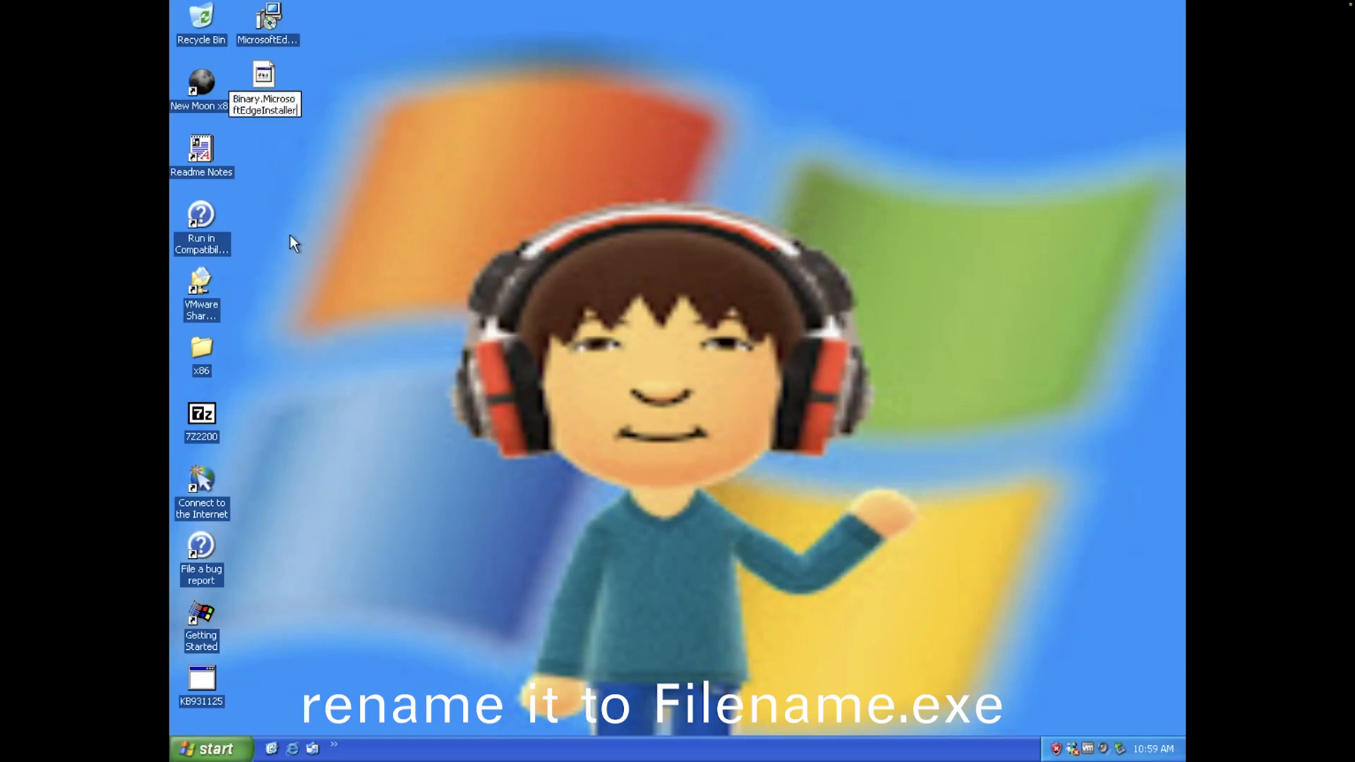
pyautogui.write('.exe')
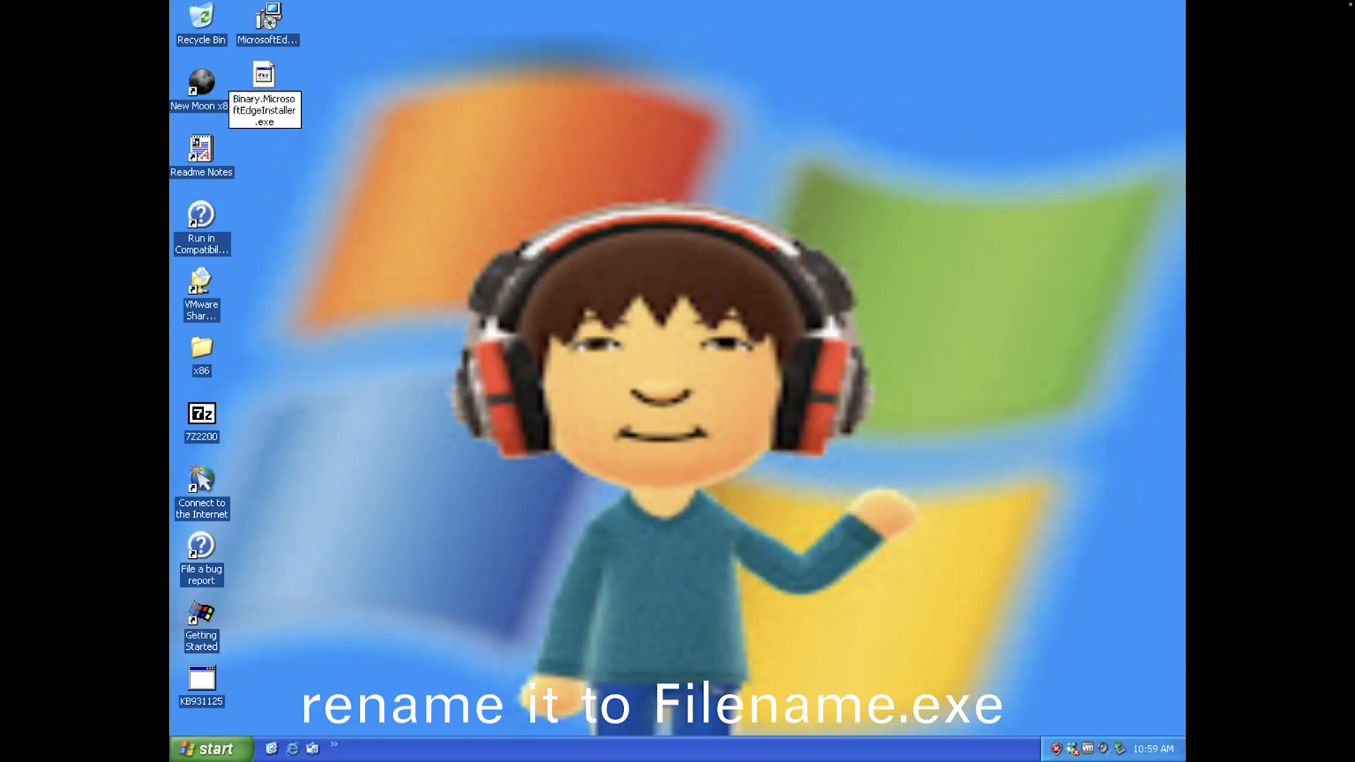
pyautogui.press('Return')
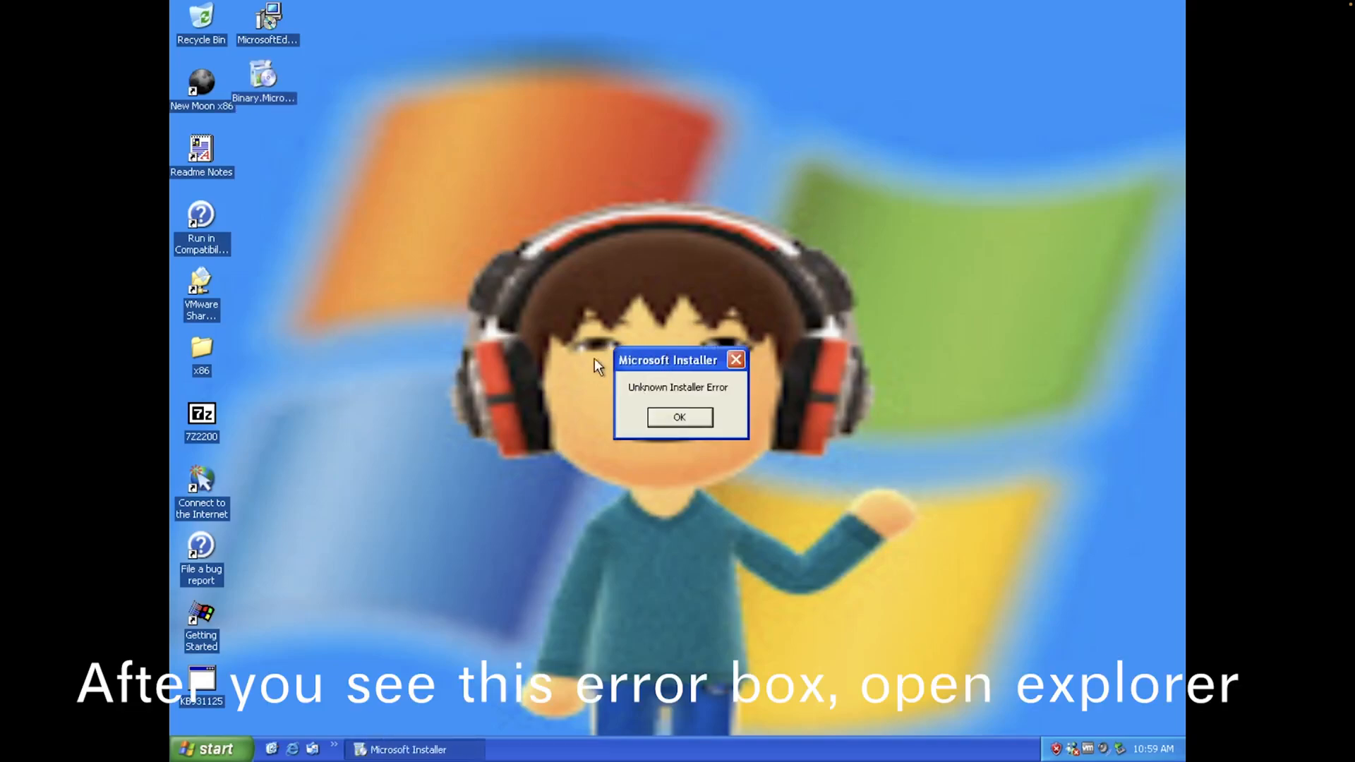
# Open the folder G:\Program Files\Microsoft\Temp\EU3.tmp from My Computer
pyautogui.click(235, 750)
pyautogui.click(400, 480)
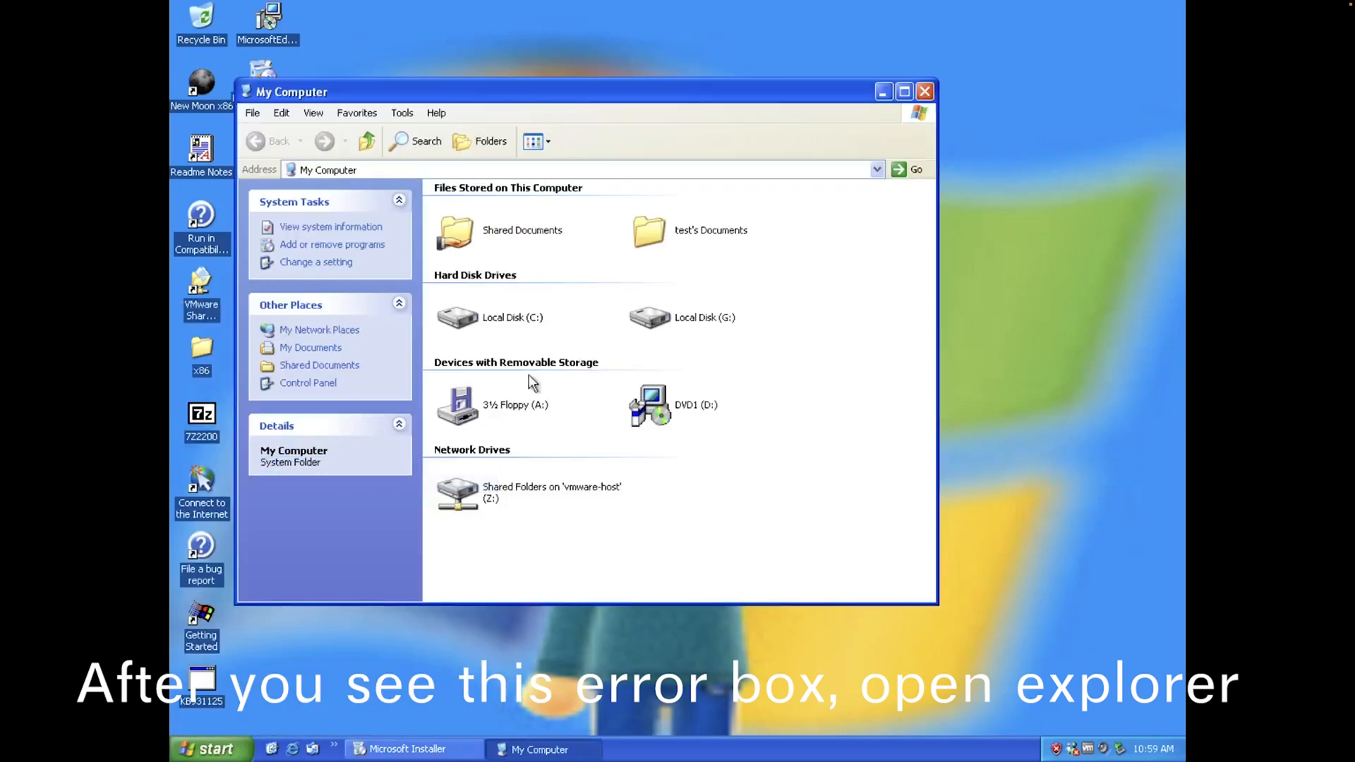
pyautogui.doubleClick(649, 318)
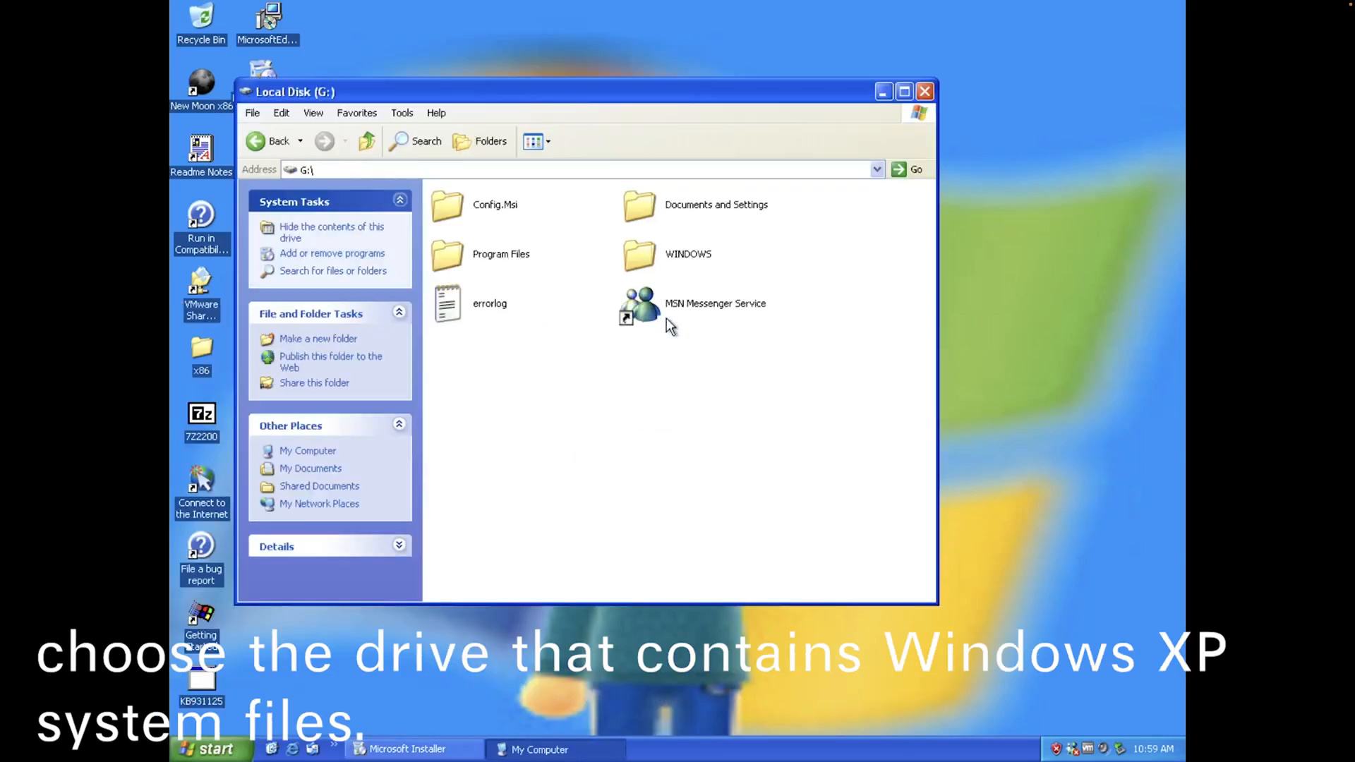
pyautogui.doubleClick(477, 248)
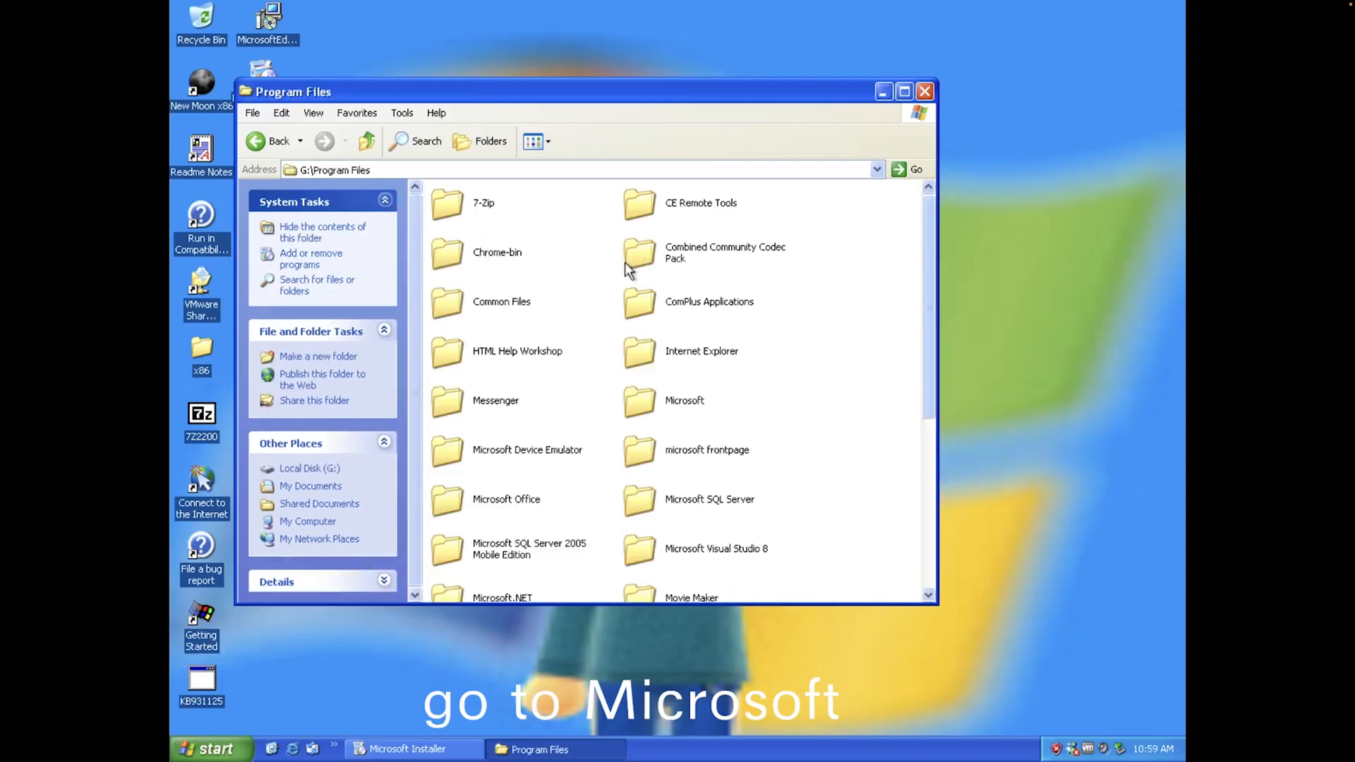
pyautogui.scroll(-5, 638, 282)
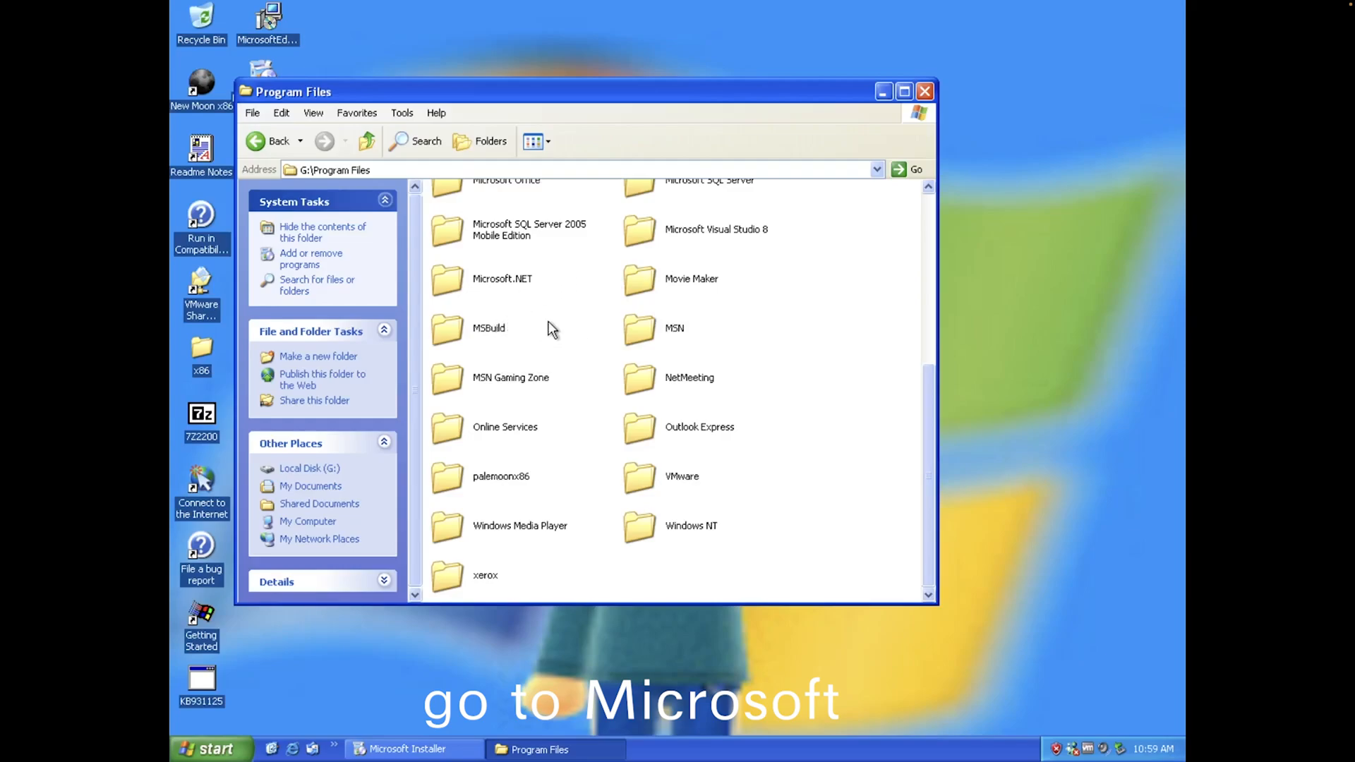
pyautogui.scroll(2, 550, 325)
pyautogui.scroll(2, 617, 357)
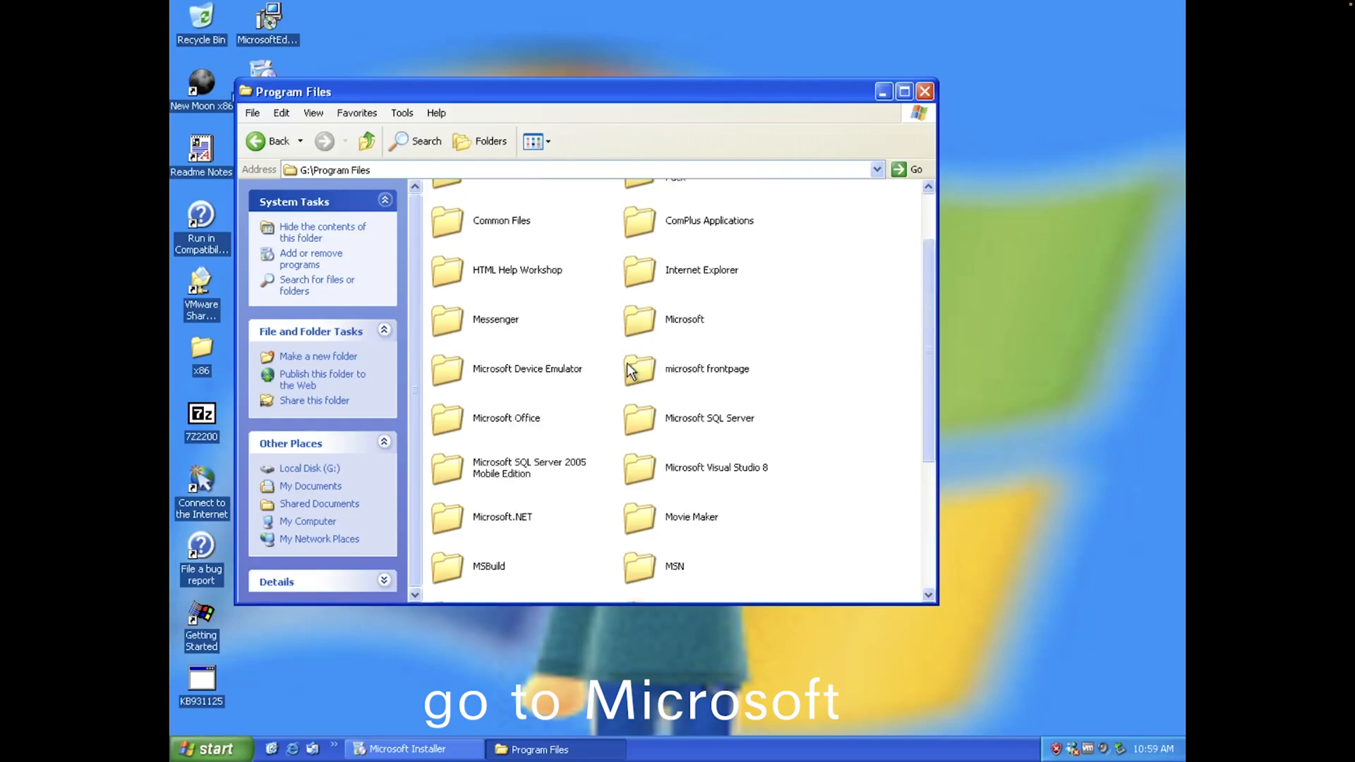
pyautogui.doubleClick(663, 312)
pyautogui.doubleClick(481, 214)
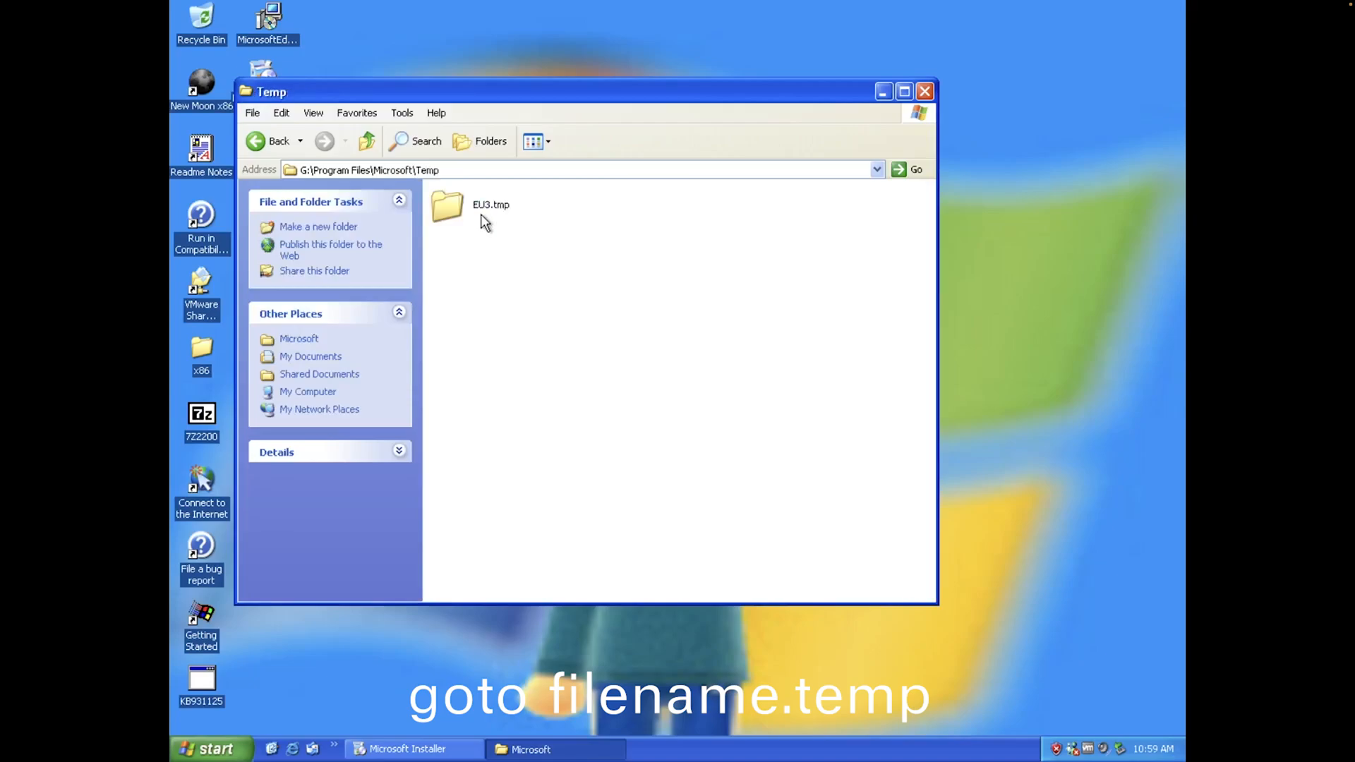
pyautogui.doubleClick(481, 214)
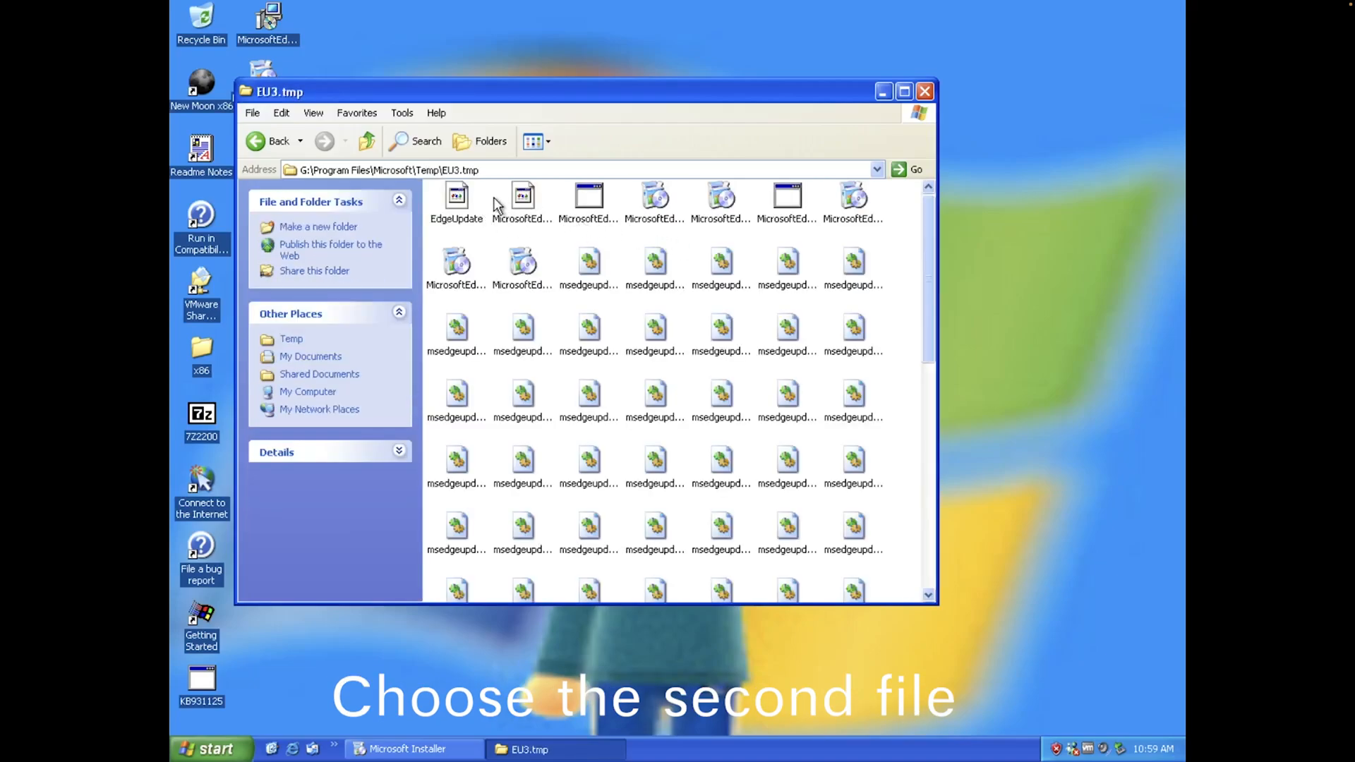
# Open the second file in EU3.tmp, MicrosoftEdge_X86_103.0.1264.71.exe, as a 7-Zip archive and open MSEDGE.7z inside it
pyautogui.click(508, 203)
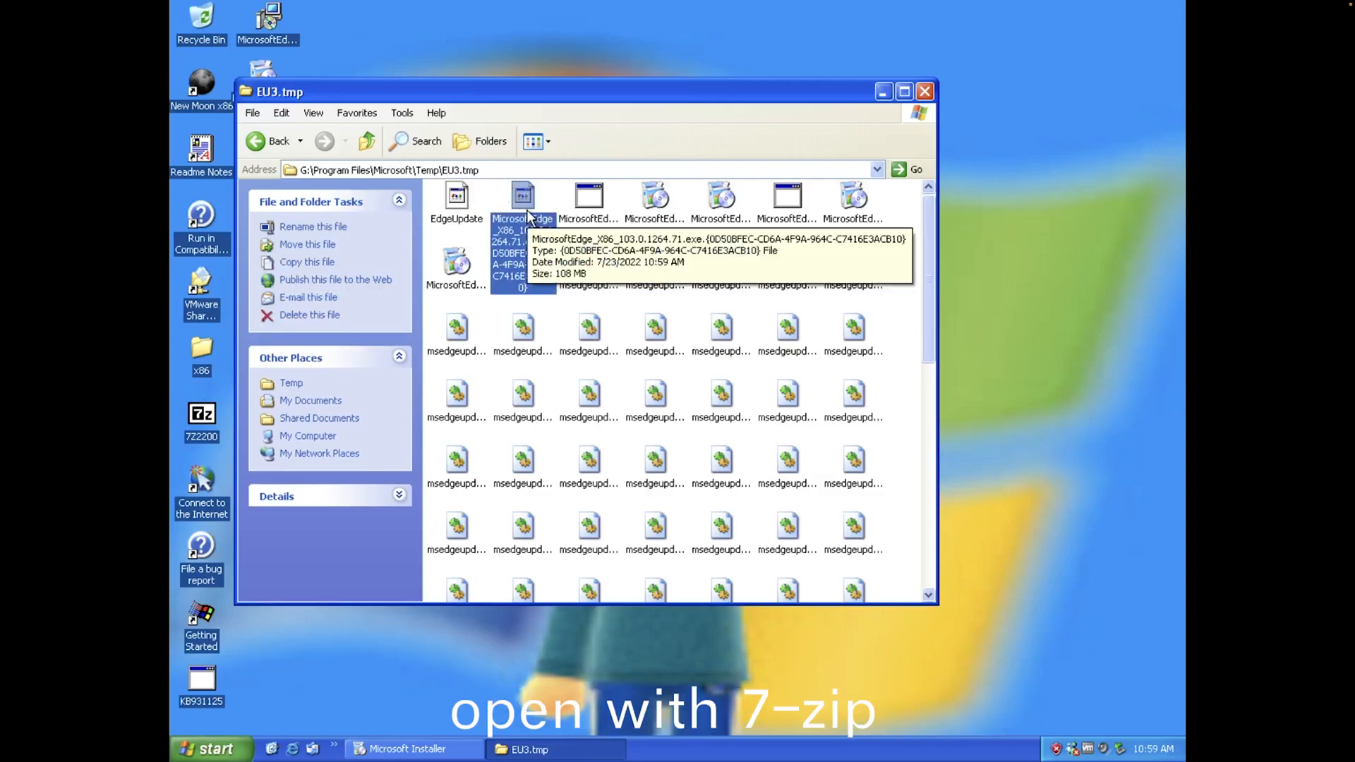
pyautogui.rightClick(526, 209)
pyautogui.moveTo(595, 233)
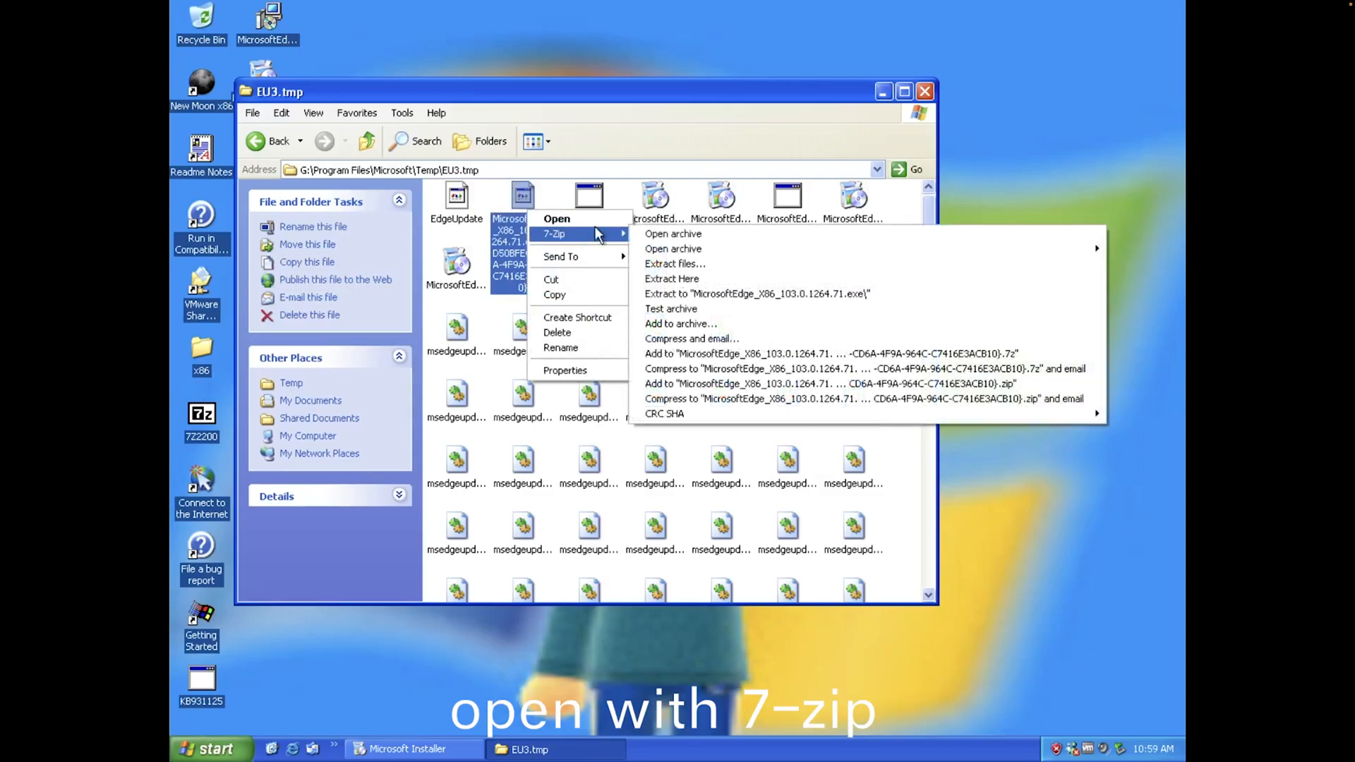
pyautogui.click(662, 235)
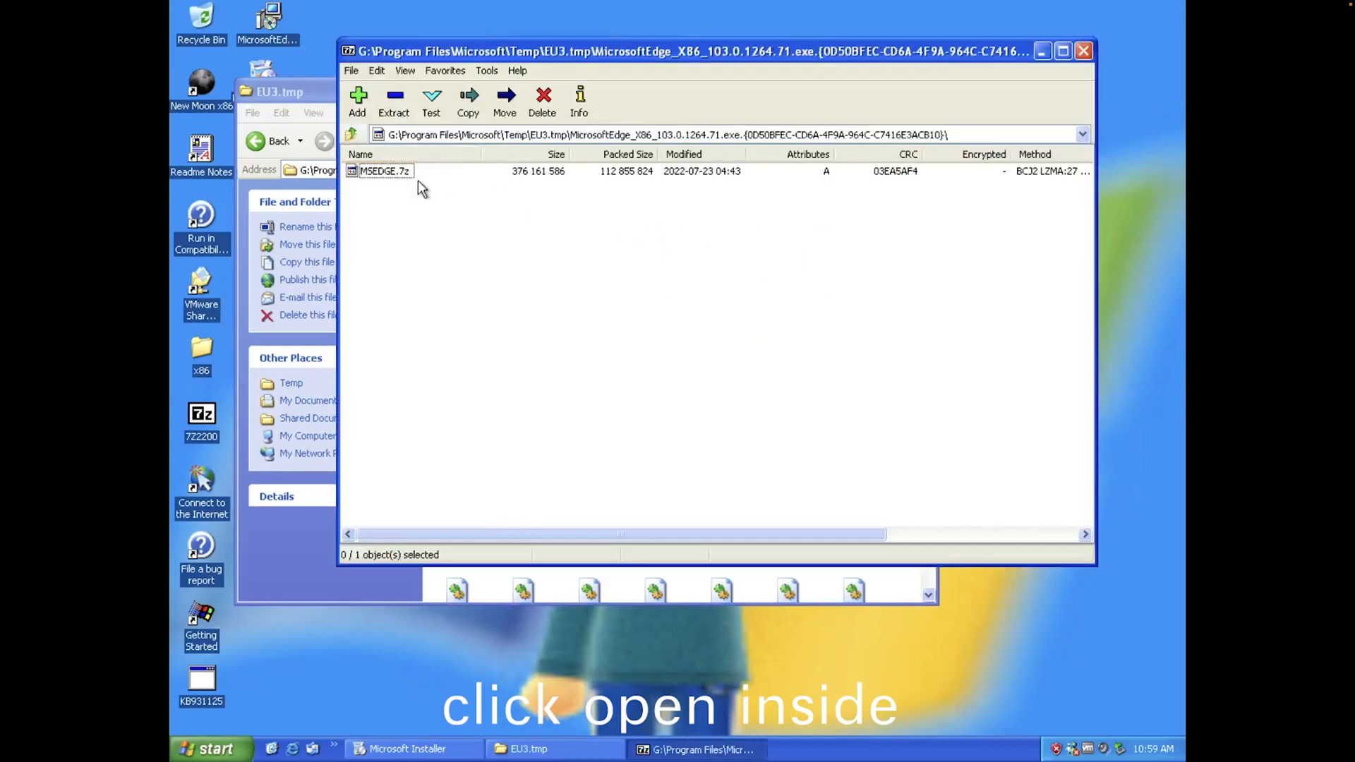
pyautogui.rightClick(392, 178)
pyautogui.click(417, 192)
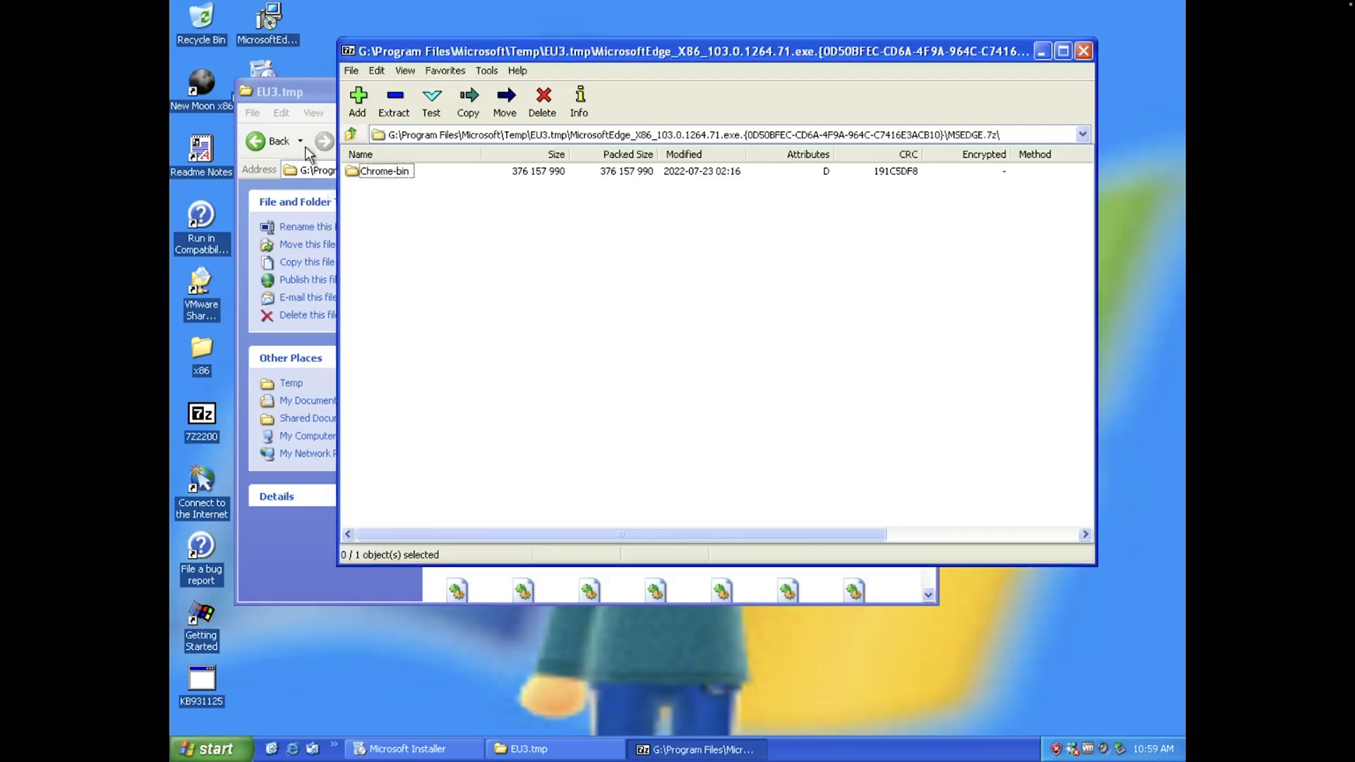
# Move the EU3.tmp folder window clear of the archive listing and go back to G:\Program Files
pyautogui.moveTo(303, 95); pyautogui.dragTo(449, 382)
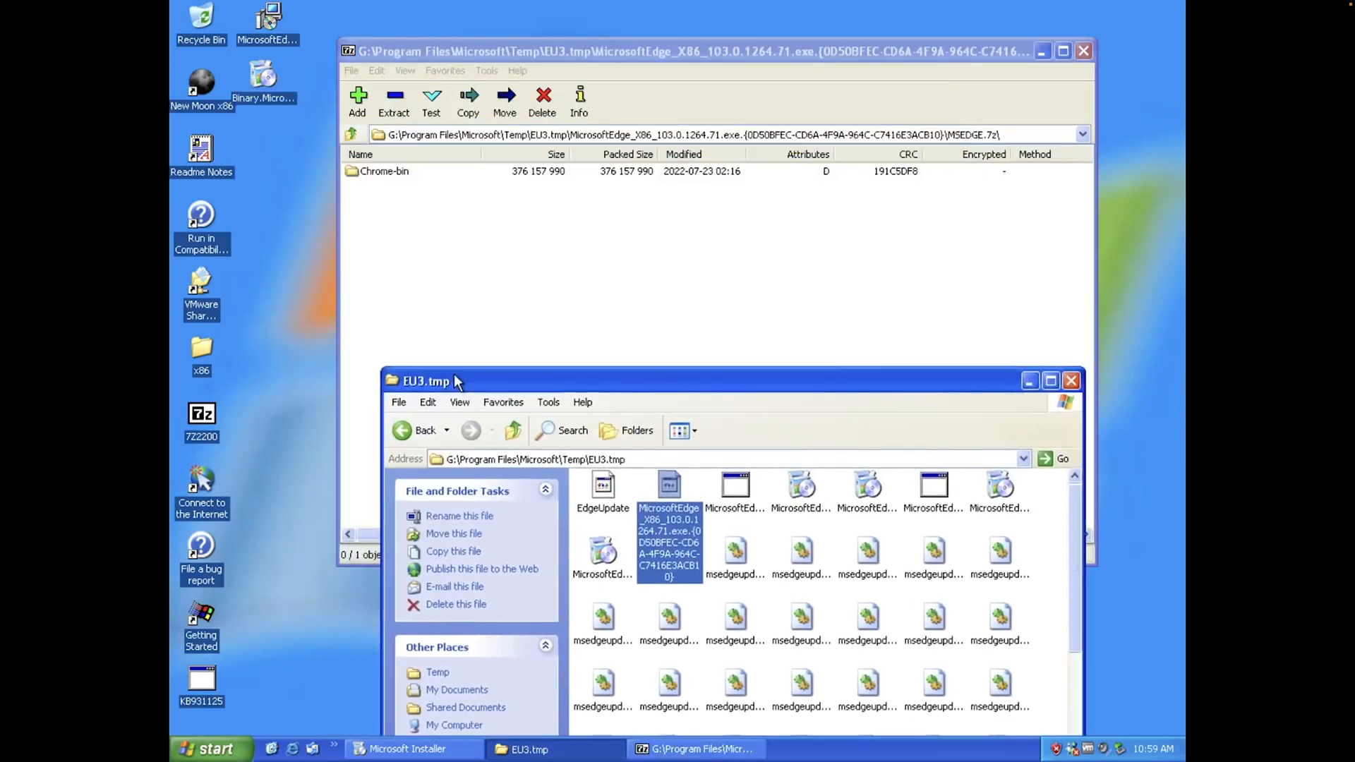
pyautogui.click(424, 432)
pyautogui.click(423, 432)
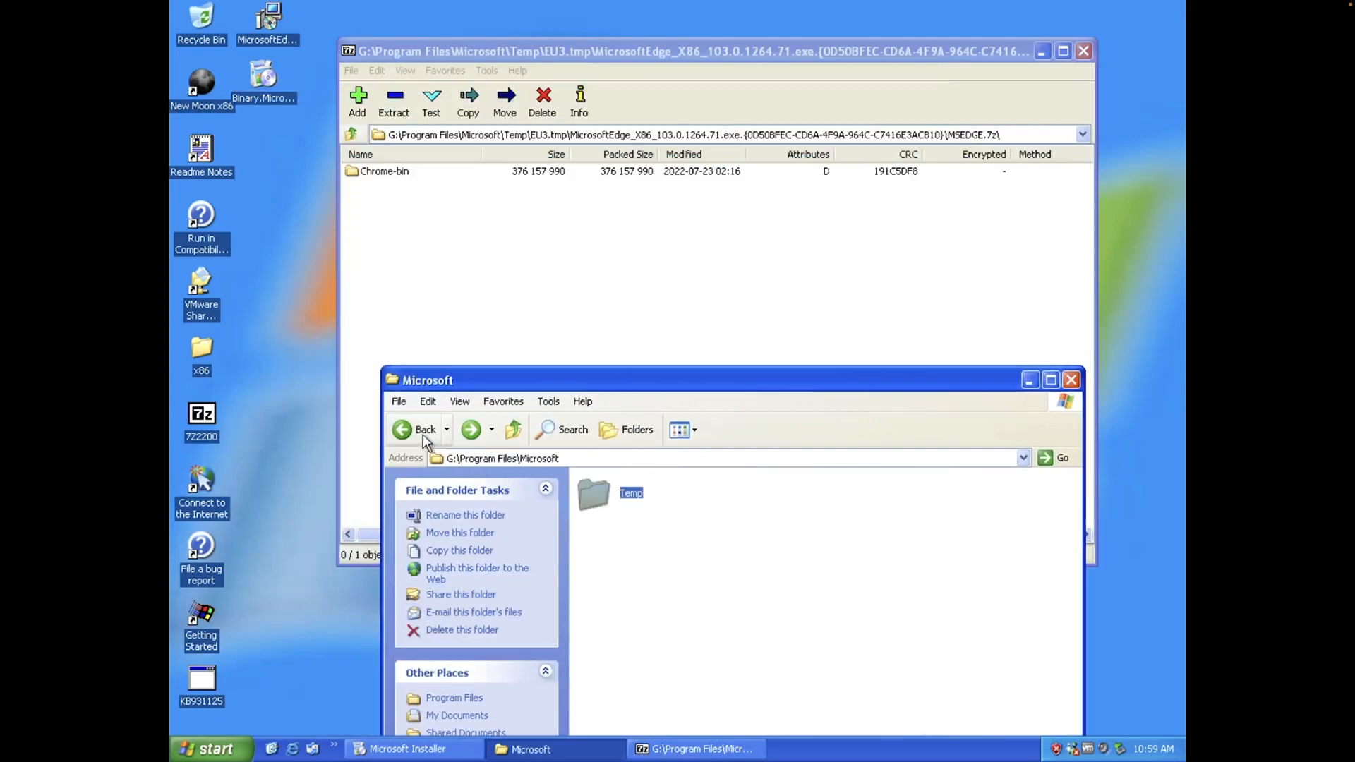
pyautogui.click(418, 432)
pyautogui.click(640, 541)
pyautogui.click(631, 543)
# Extract the Chrome-bin folder from the archive into G:\Program Files, replacing all existing files
pyautogui.click(378, 170)
pyautogui.moveTo(381, 171); pyautogui.dragTo(1003, 642)
pyautogui.click(701, 326)
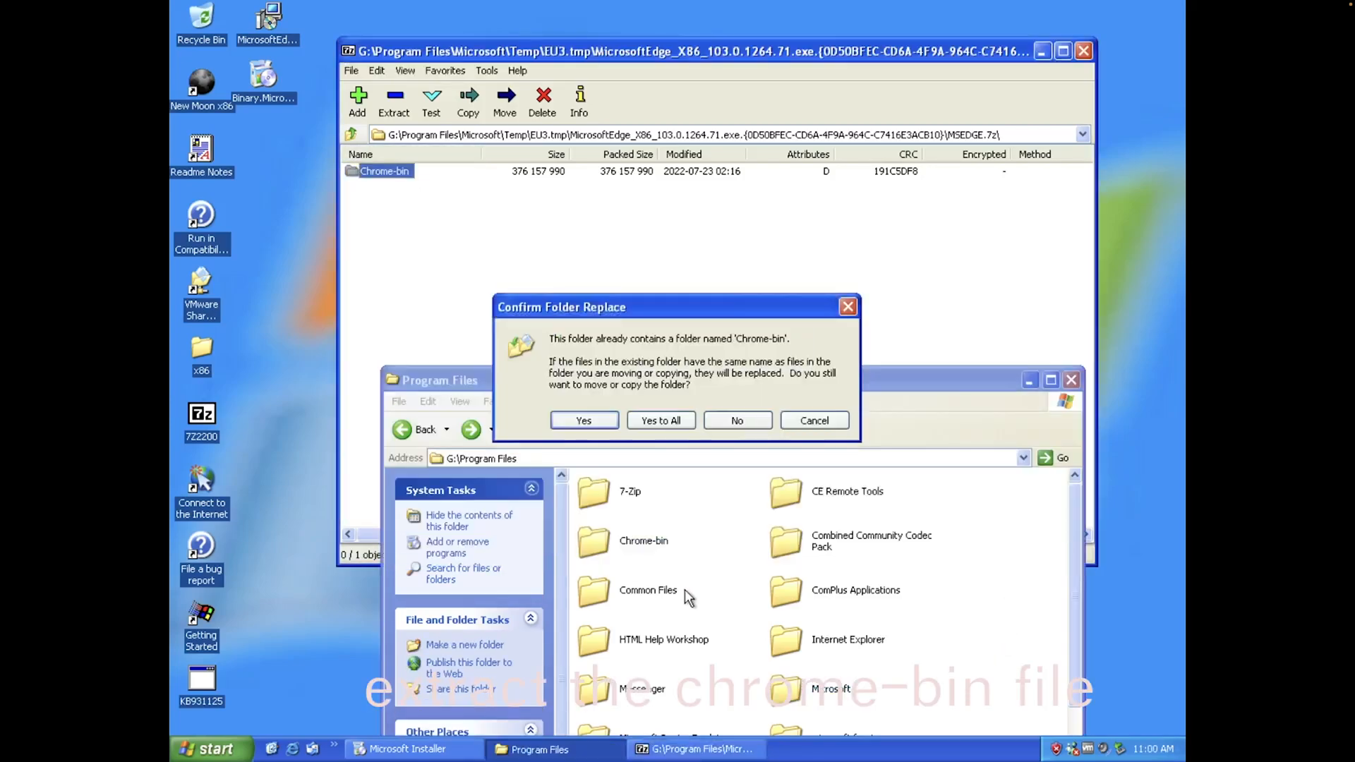
pyautogui.click(661, 420)
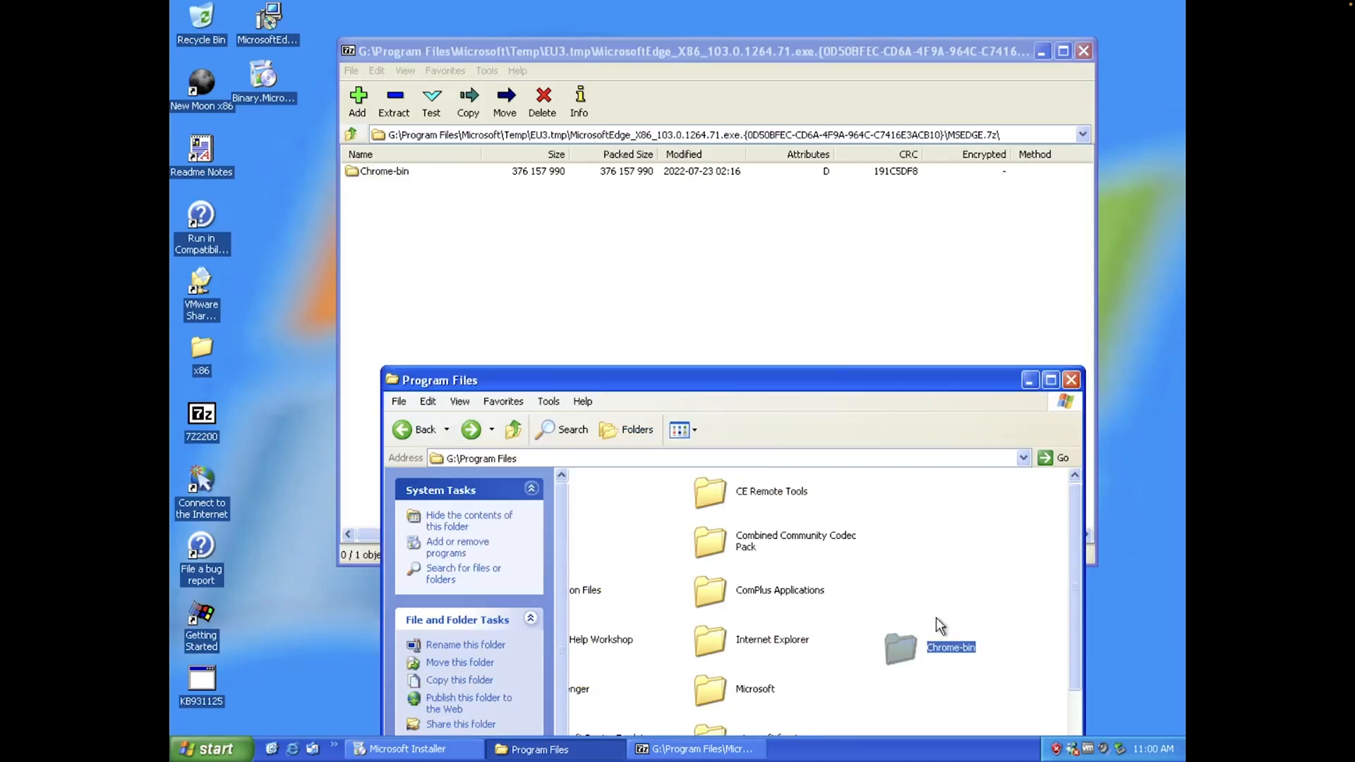
# Open the extracted Chrome-bin folder and its higher-version subfolder, 103.0.1264.71
pyautogui.rightClick(946, 640)
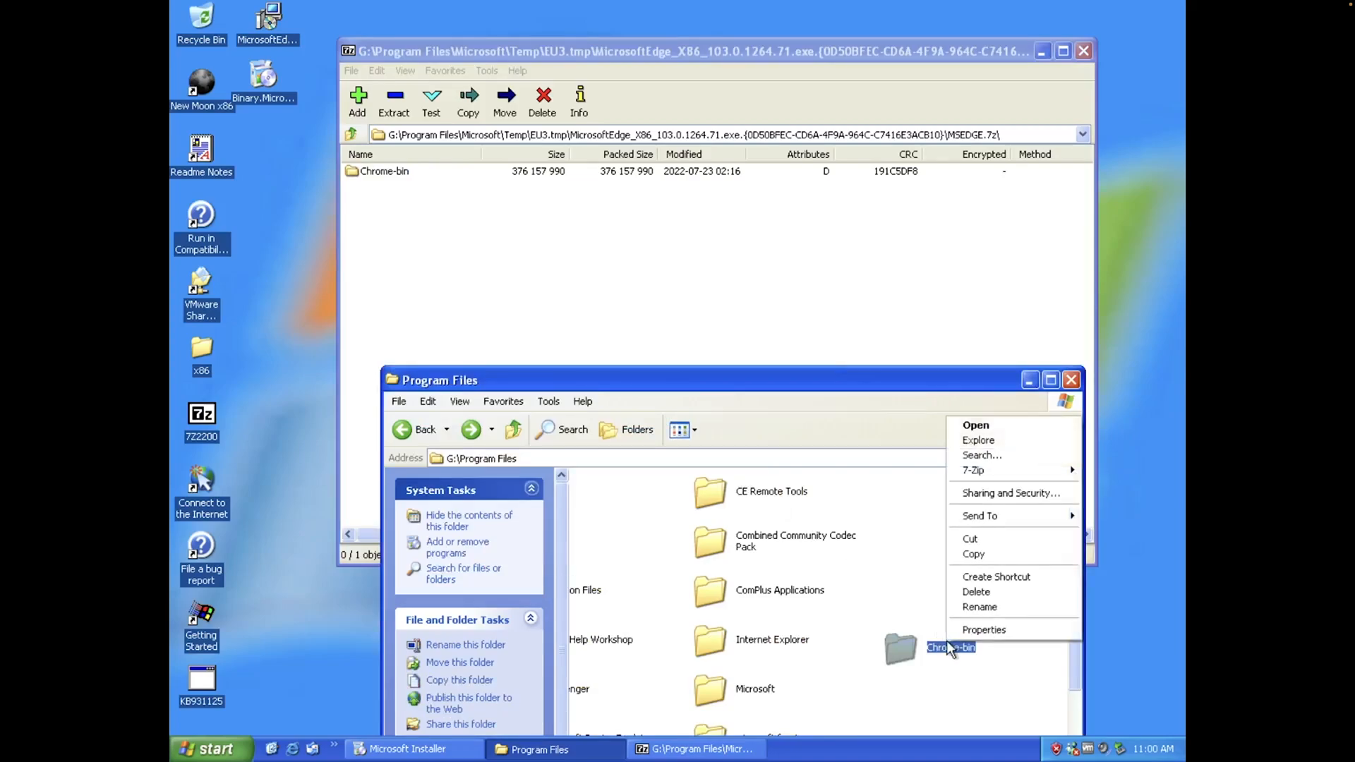
pyautogui.click(975, 425)
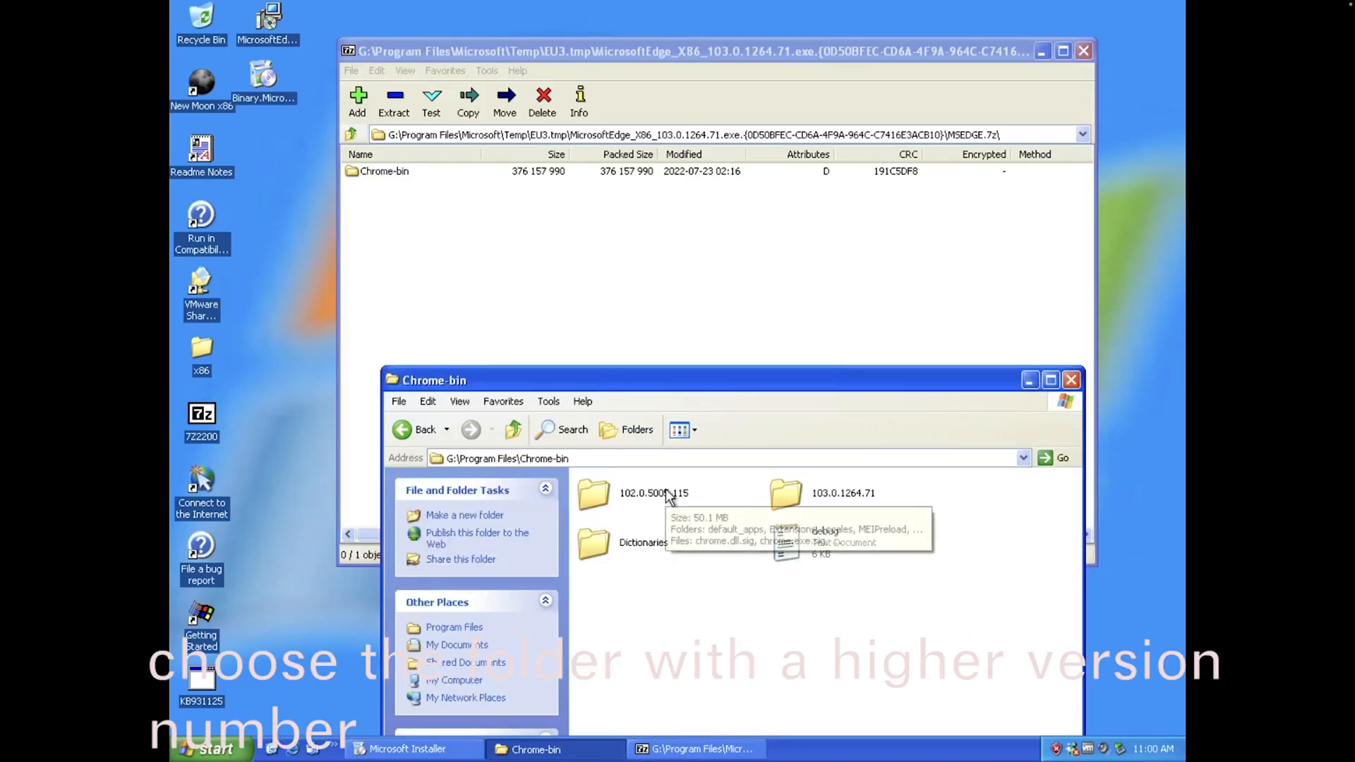
pyautogui.doubleClick(785, 493)
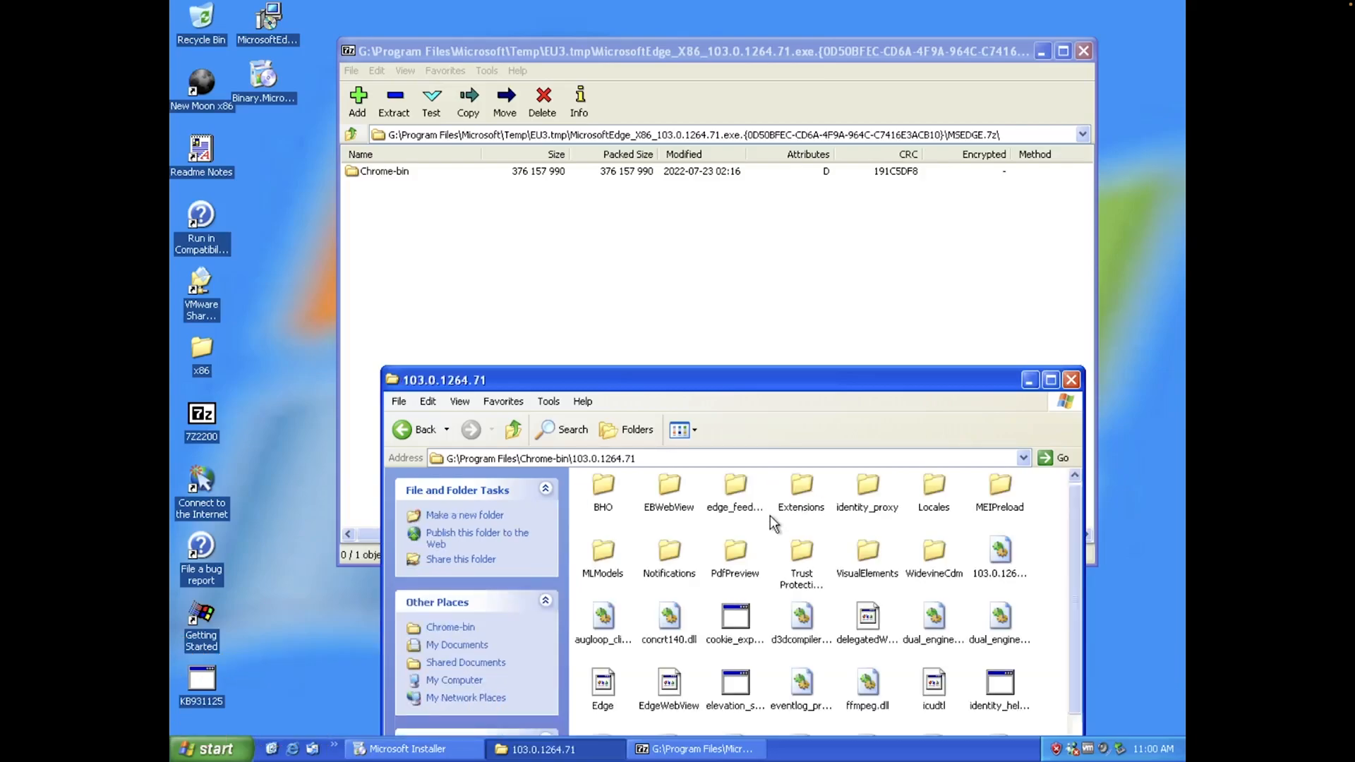
# Copy the msedge application from the 103.0.1264.71 folder and paste it as a shortcut on the desktop
pyautogui.scroll(-5, 769, 517)
pyautogui.rightClick(810, 542)
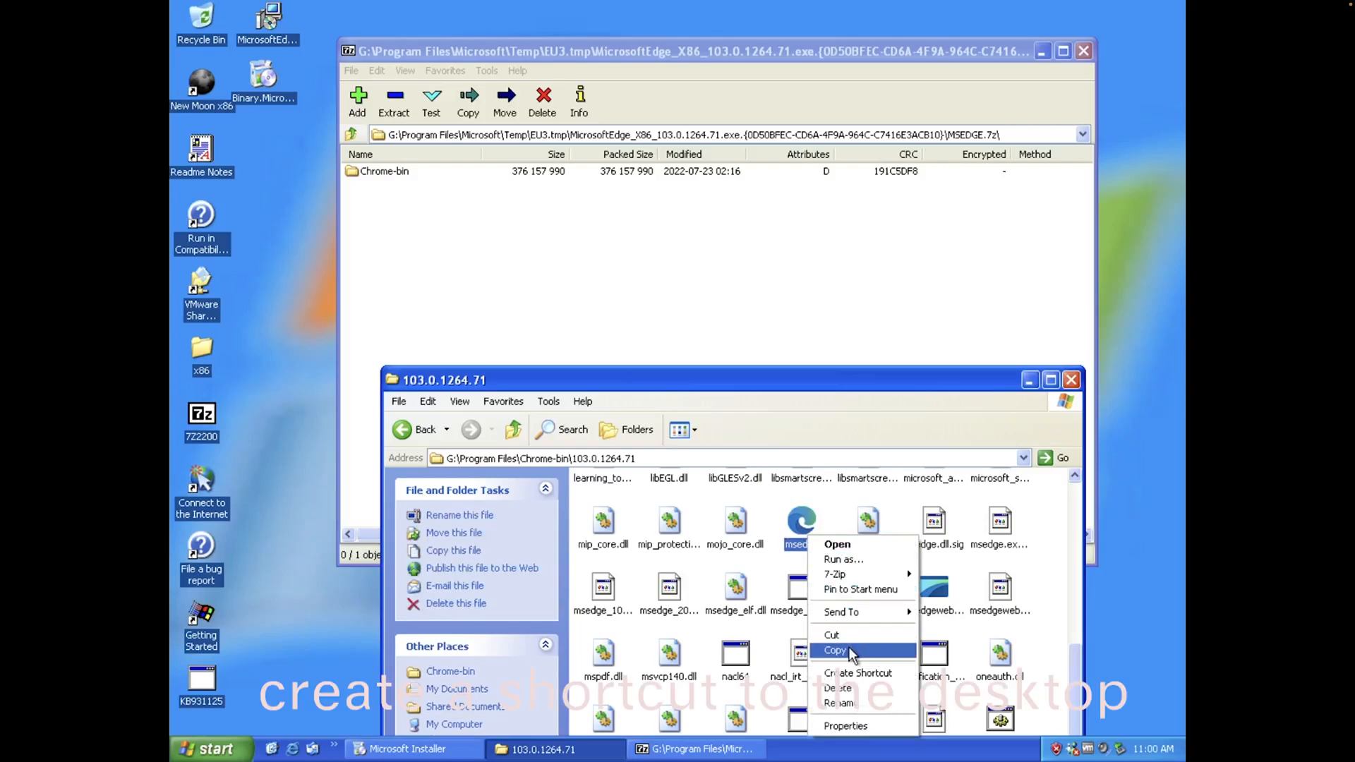
pyautogui.click(849, 649)
pyautogui.rightClick(273, 188)
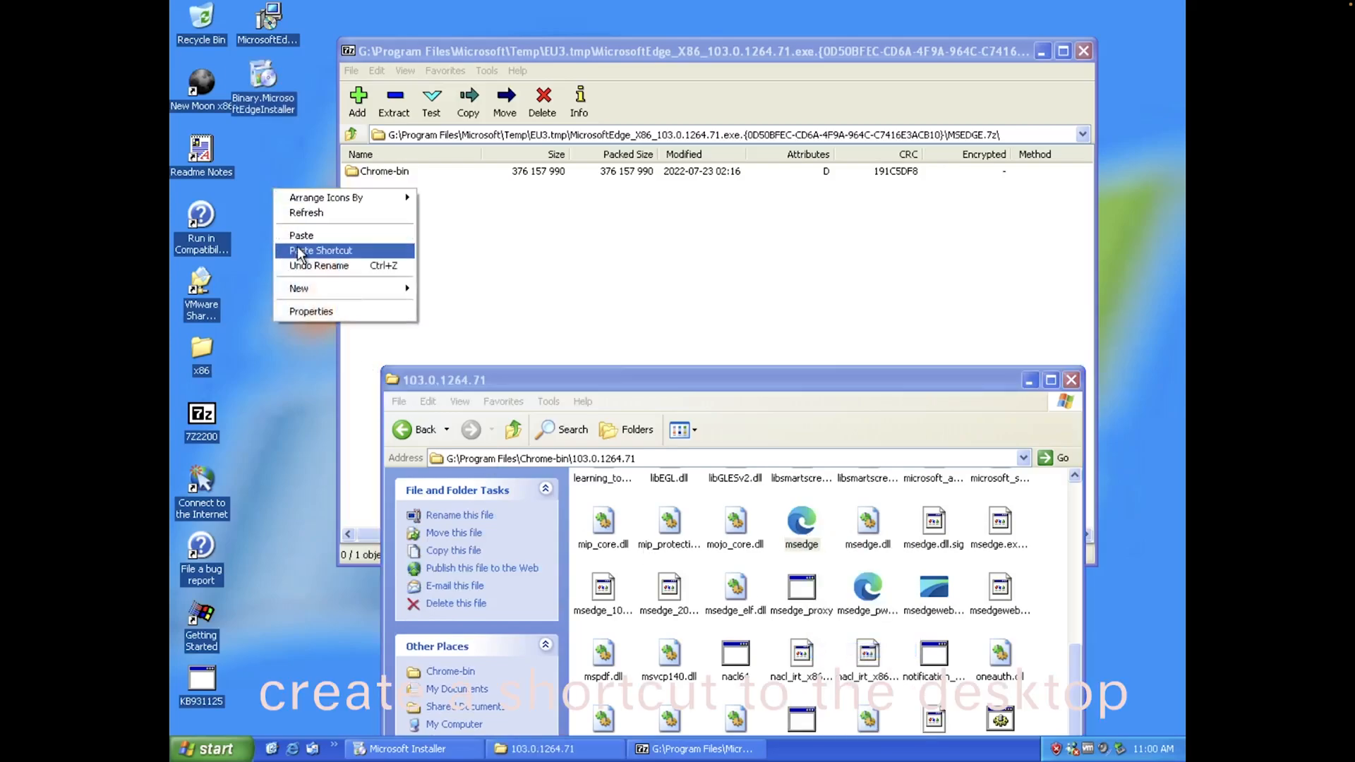
pyautogui.click(298, 251)
# Rename the new msedge shortcut on the desktop to Microsoft Edge
pyautogui.rightClick(260, 188)
pyautogui.click(305, 371)
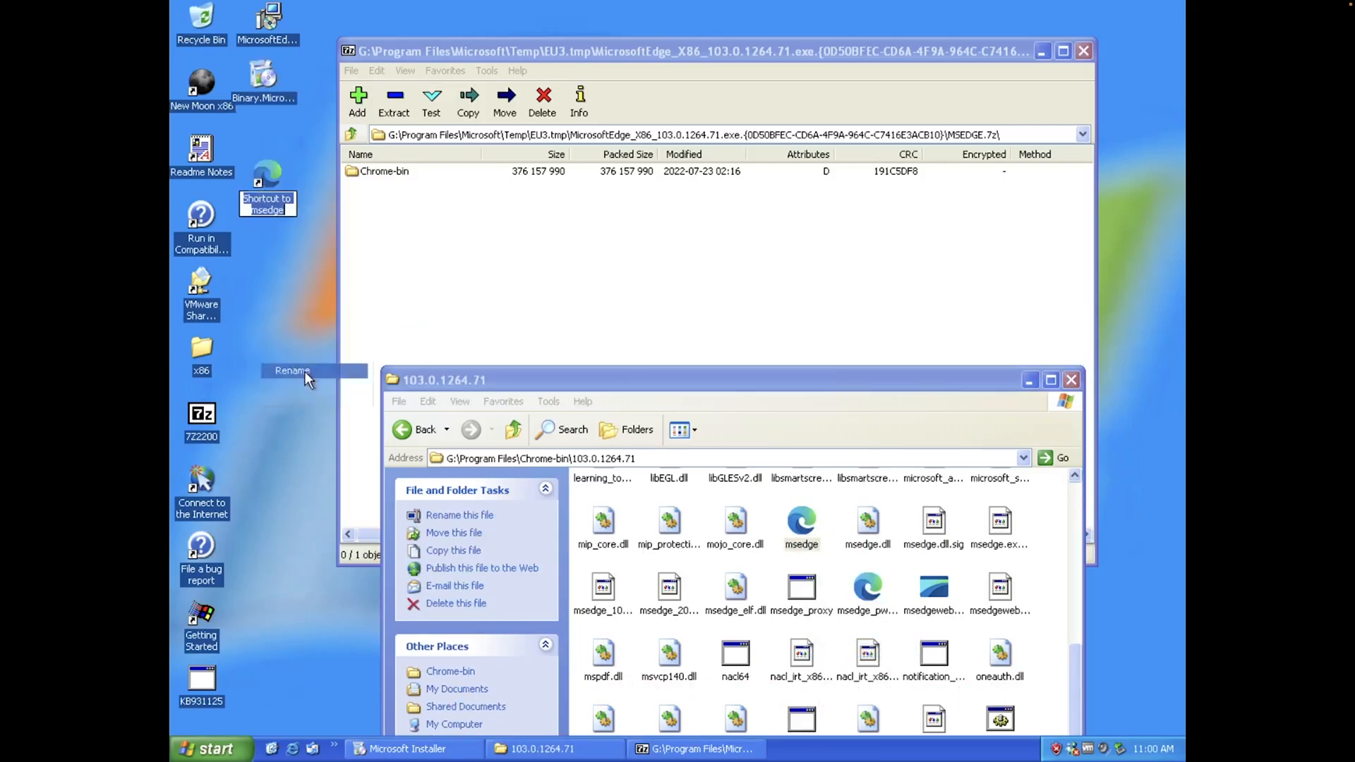
pyautogui.write('Microso')
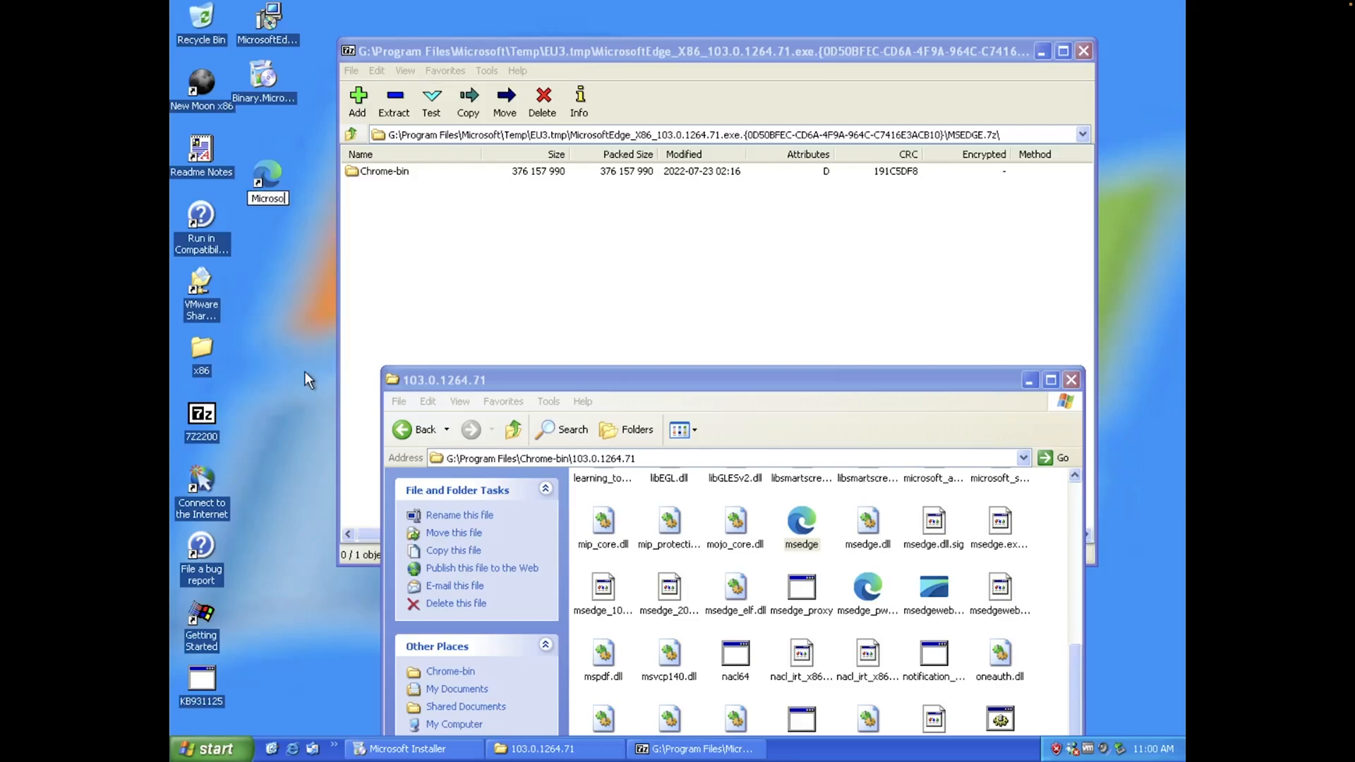
pyautogui.write('ft Edge')
pyautogui.click(324, 247)
# Append --no-sandbox --enable-exclusive-audio to the Microsoft Edge shortcut's target and save its properties
pyautogui.rightClick(273, 185)
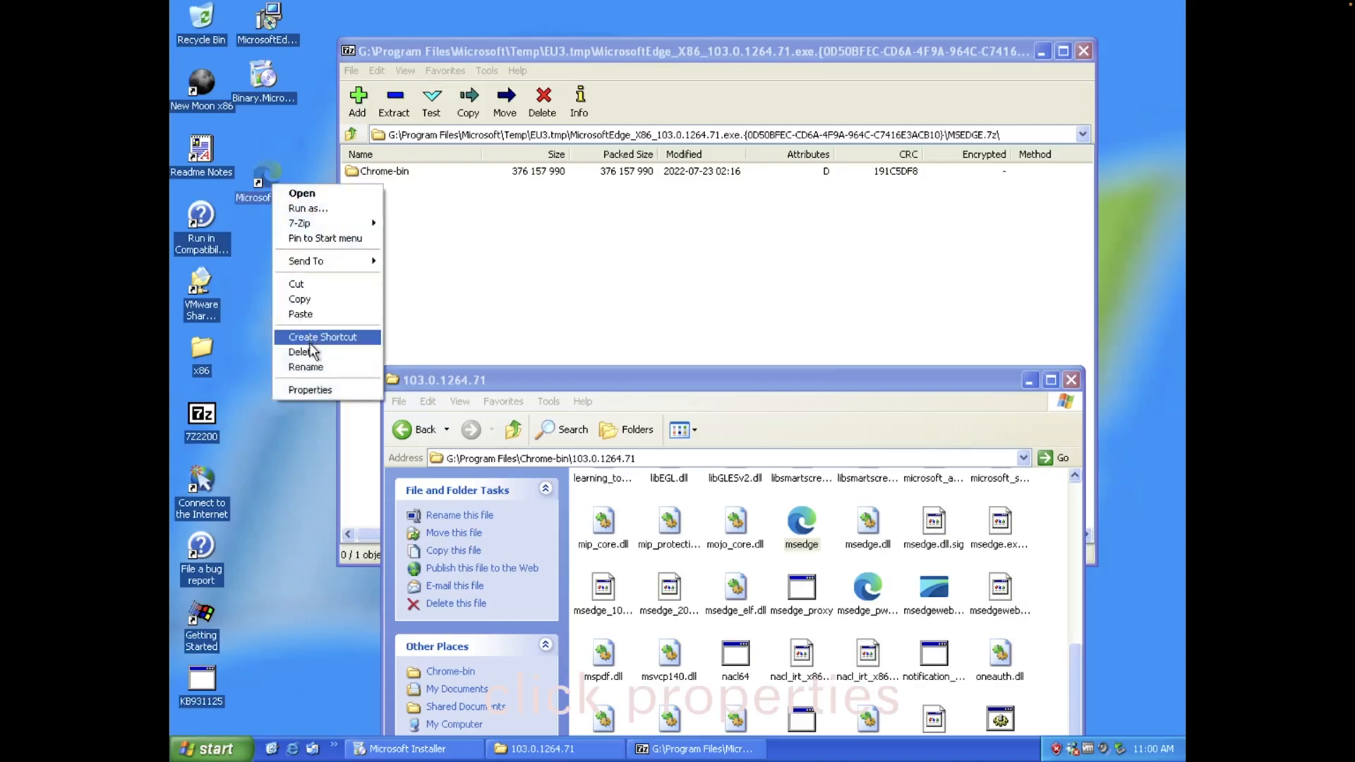
pyautogui.click(317, 387)
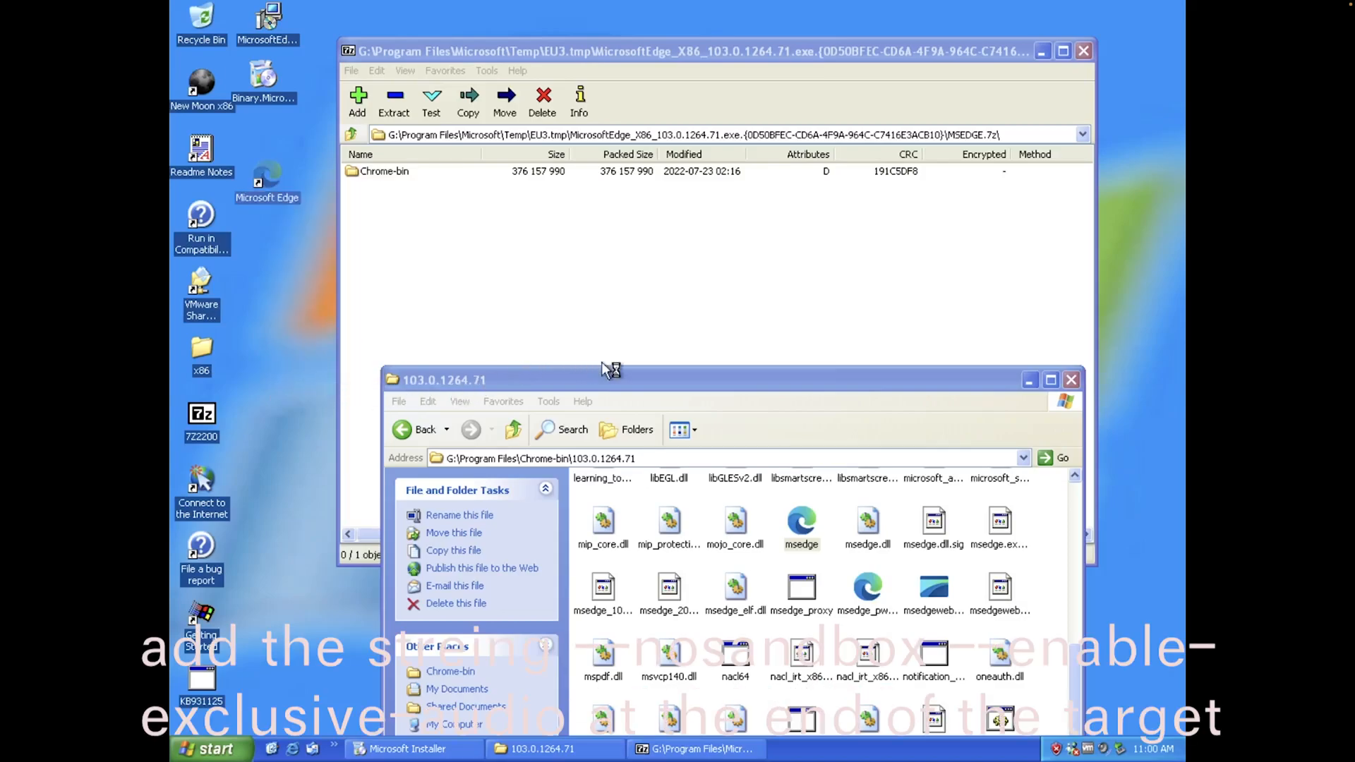
pyautogui.click(570, 345)
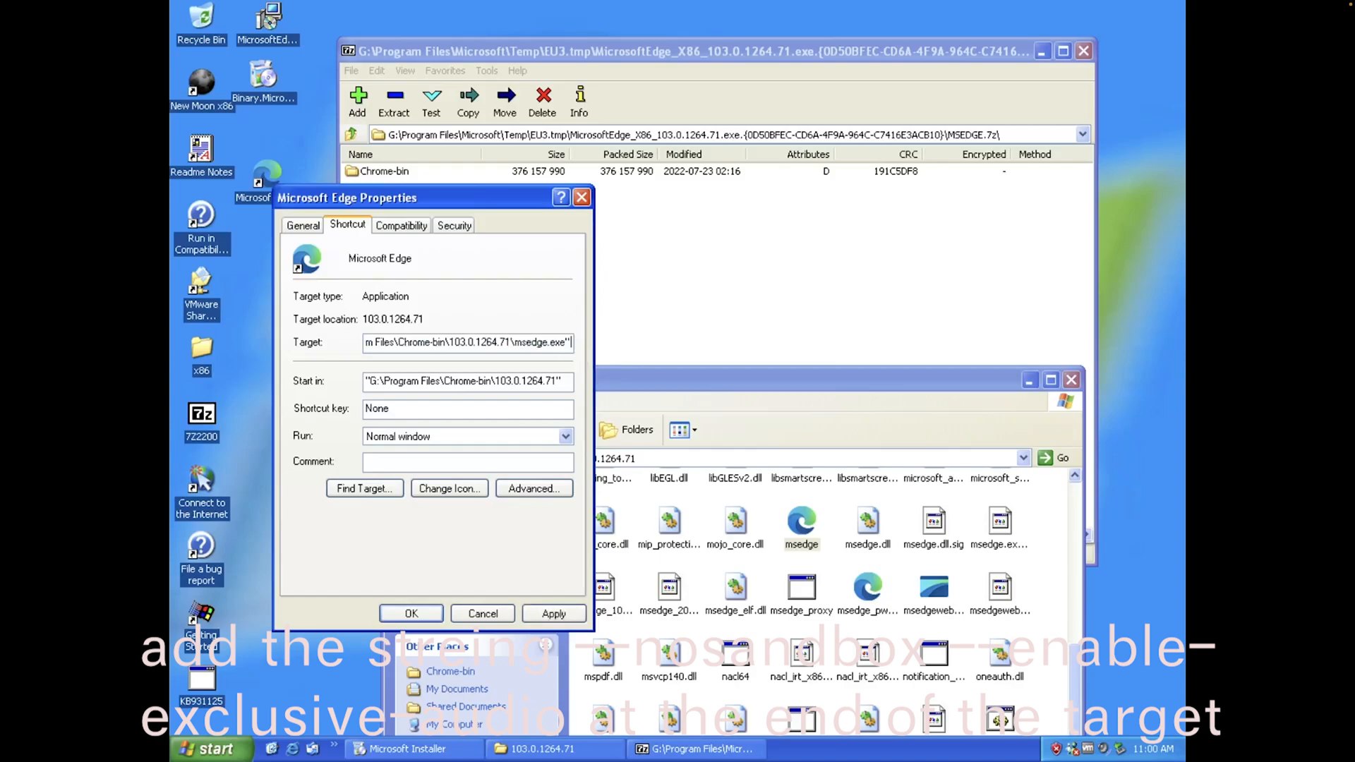
pyautogui.write('--no-sandbox')
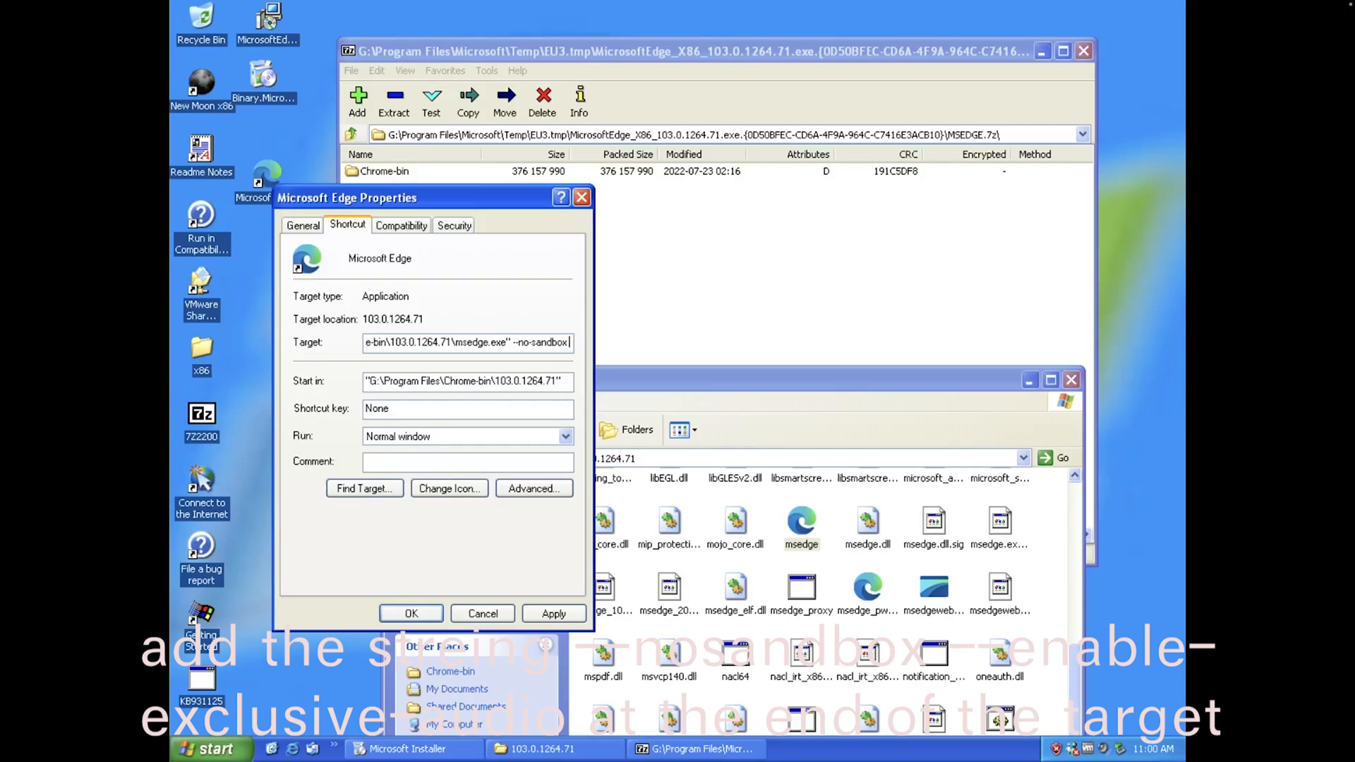
pyautogui.write(' --enable')
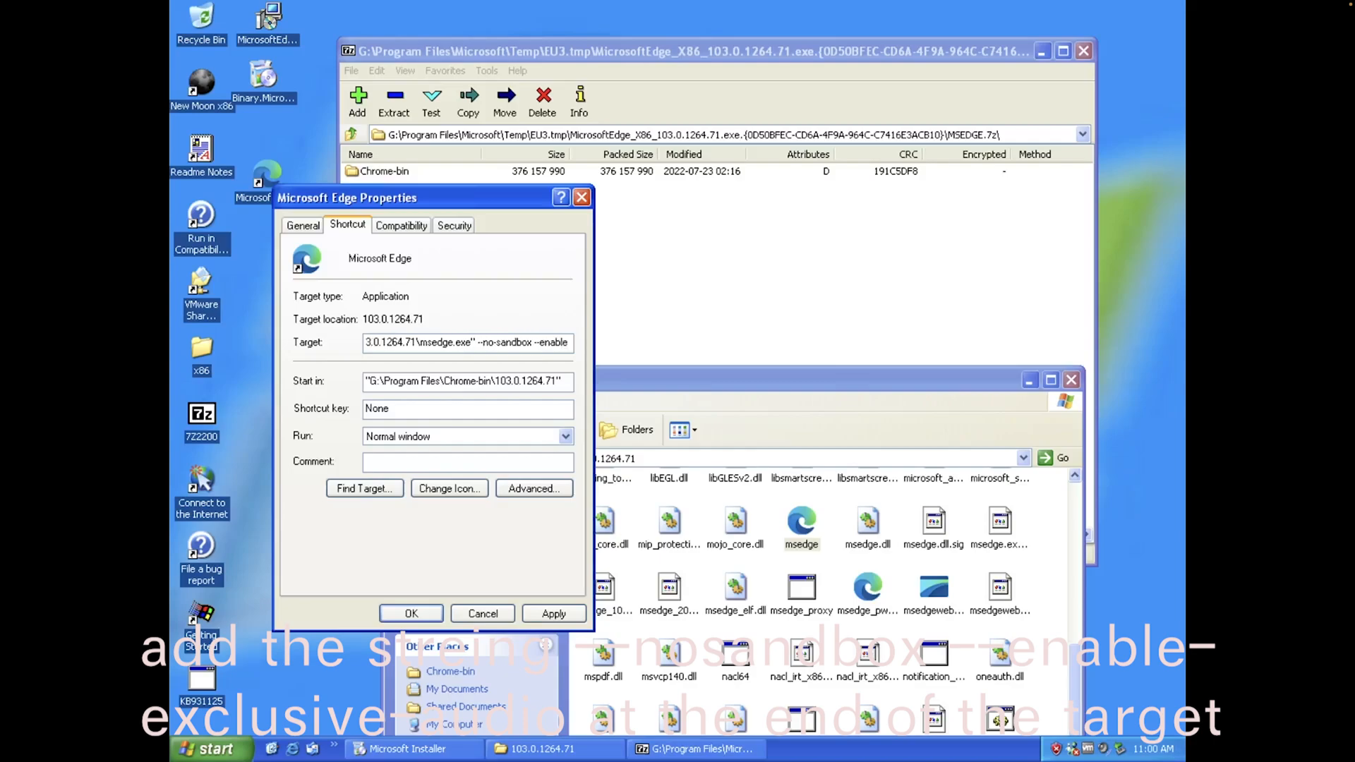
pyautogui.write('-exclusive')
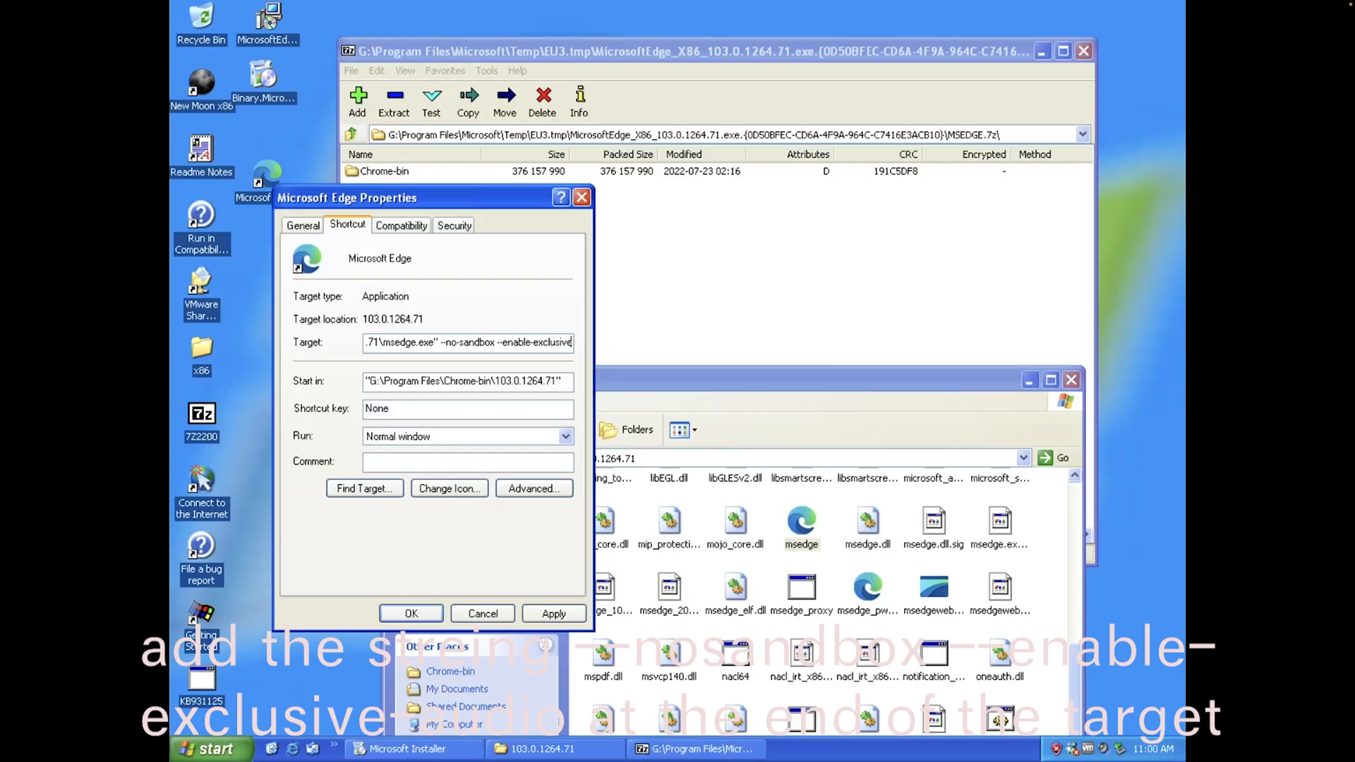
pyautogui.write('-audio')
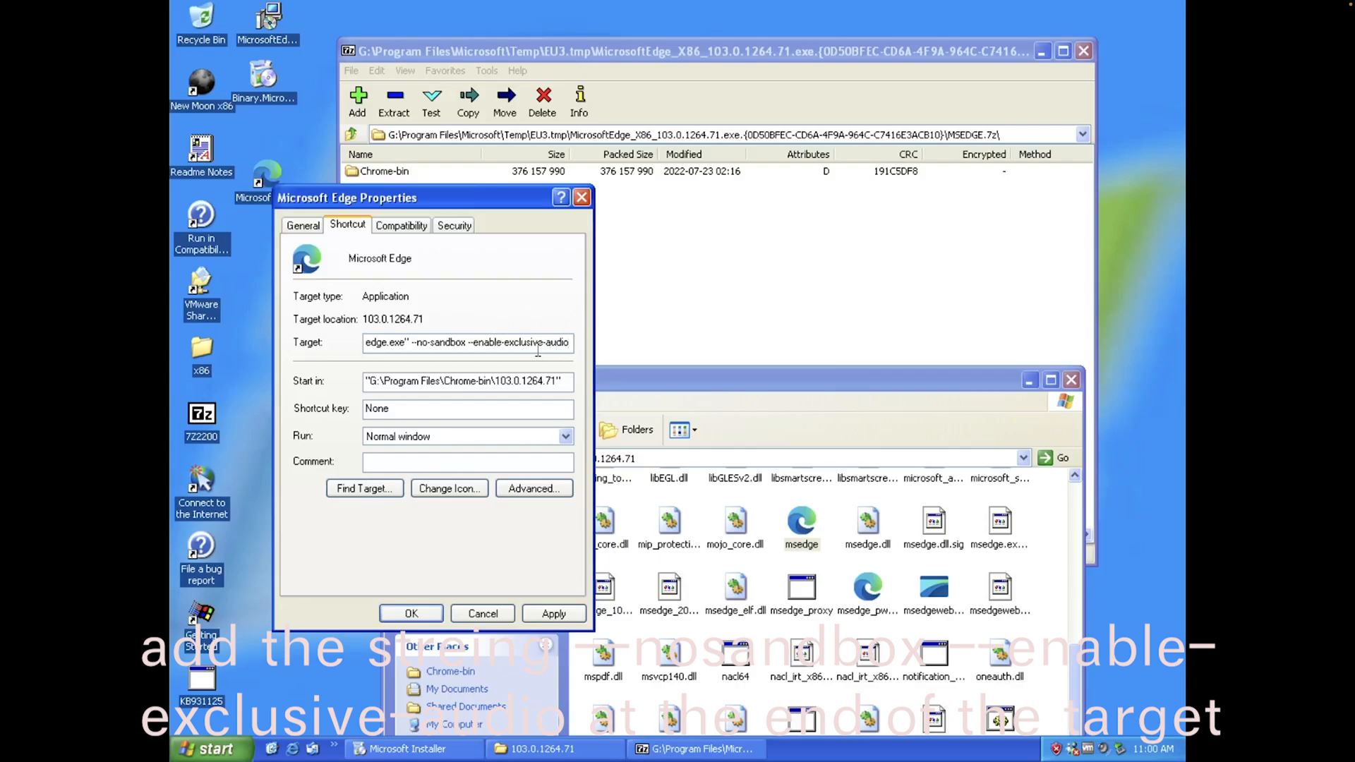
pyautogui.click(554, 613)
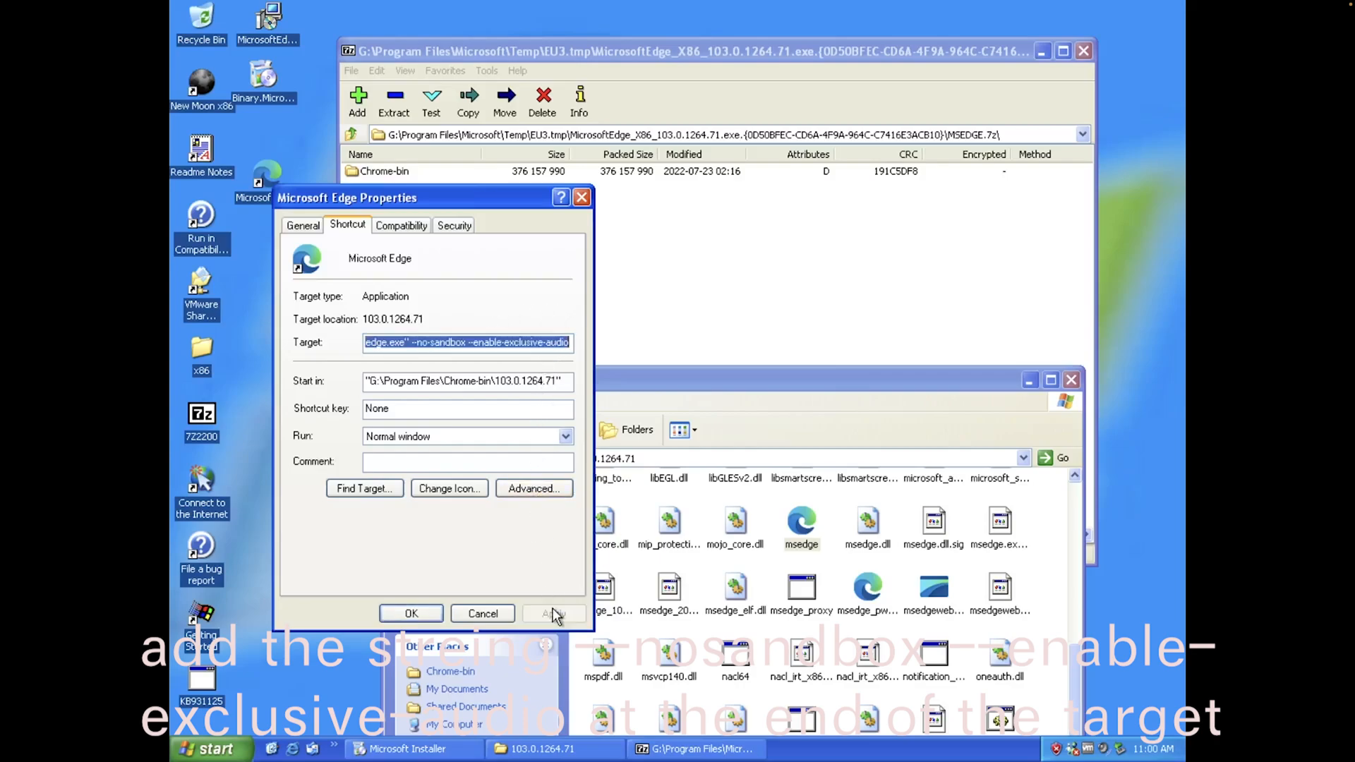
pyautogui.click(434, 610)
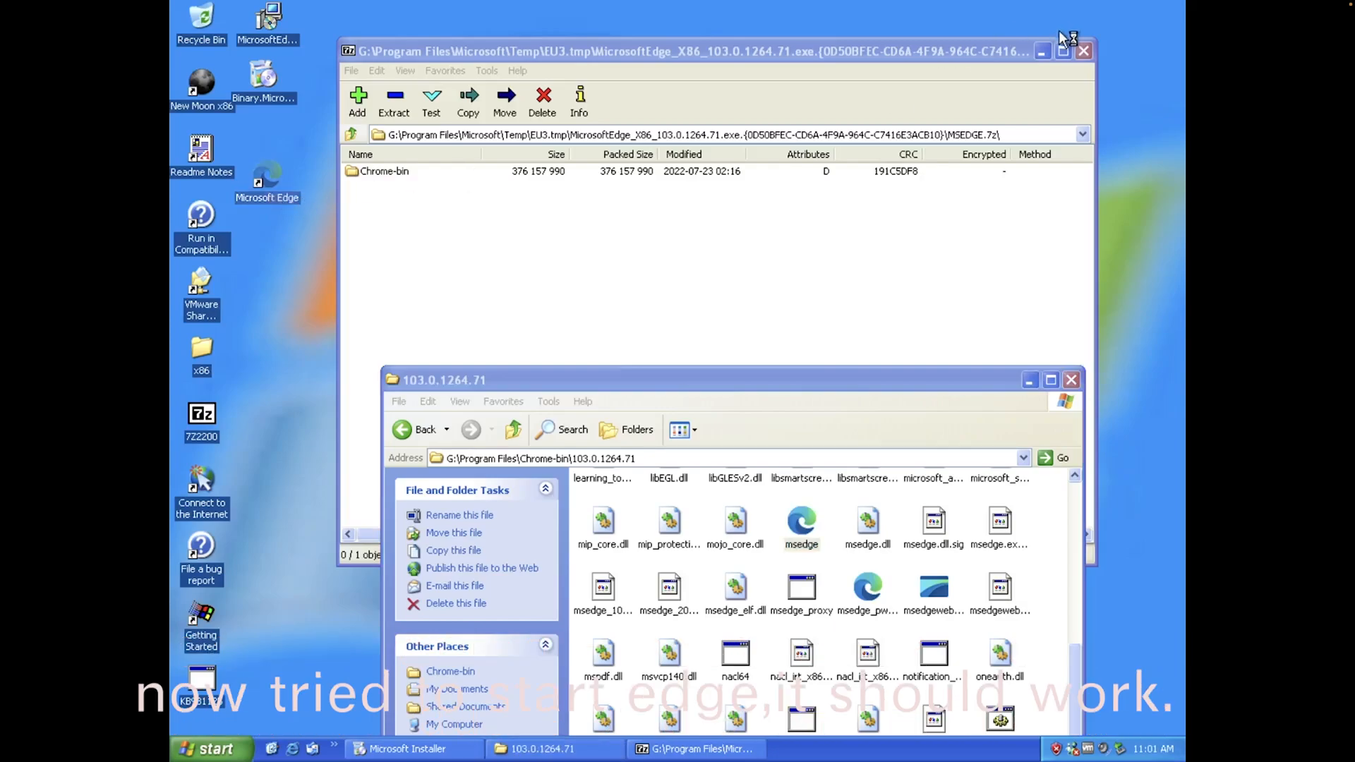
# Launch Microsoft Edge from its desktop shortcut with the archive and folder windows closed, and dismiss the Restore pages prompt
pyautogui.click(1084, 51)
pyautogui.click(1071, 381)
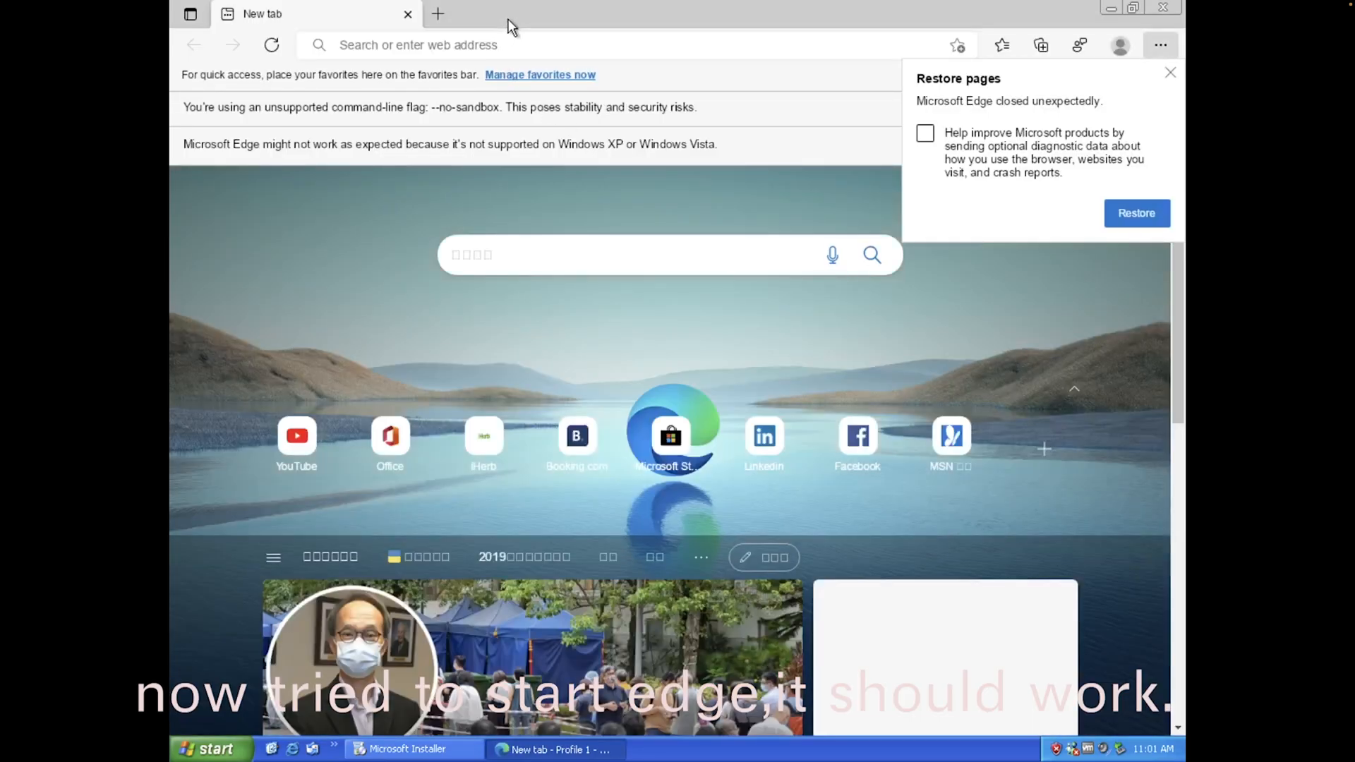
pyautogui.doubleClick(512, 27)
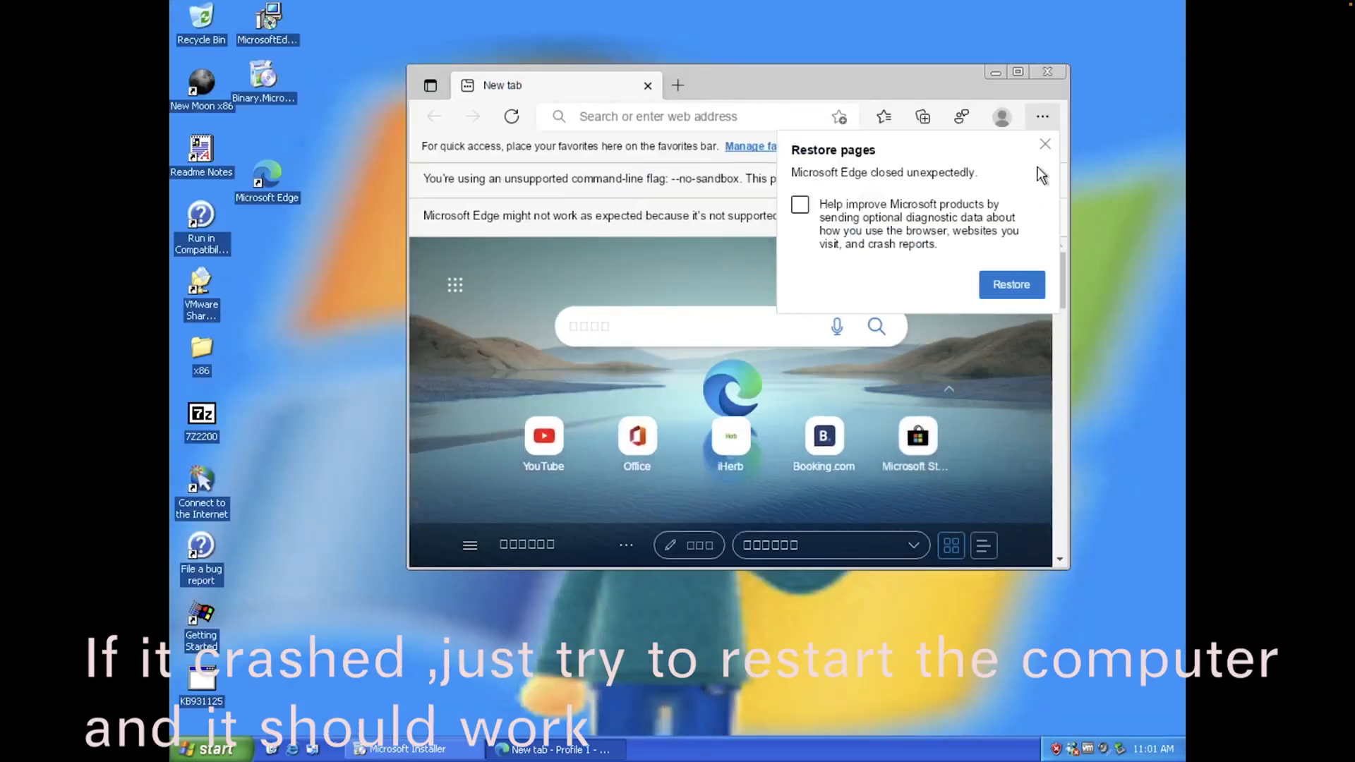
pyautogui.click(1044, 144)
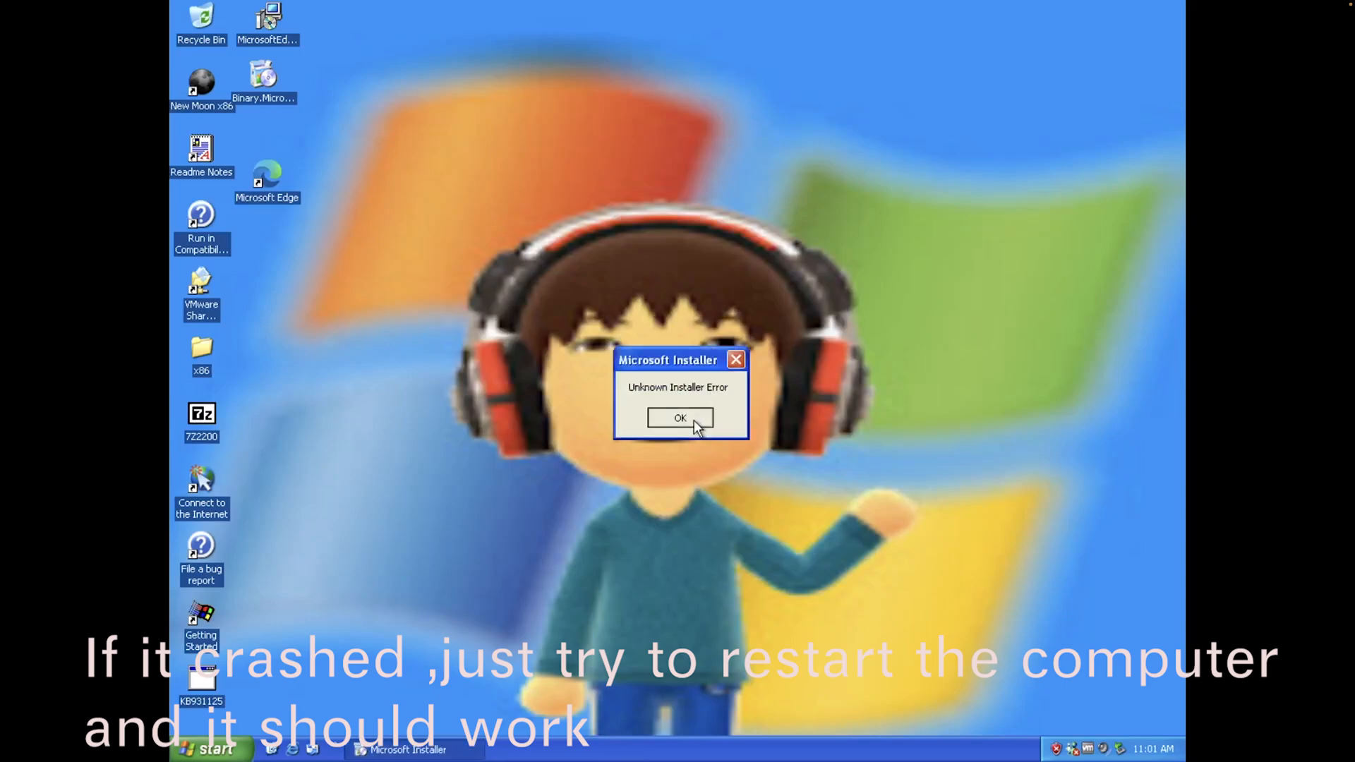
# Dismiss the Microsoft Installer error and arrange the desktop icons by name
pyautogui.click(692, 417)
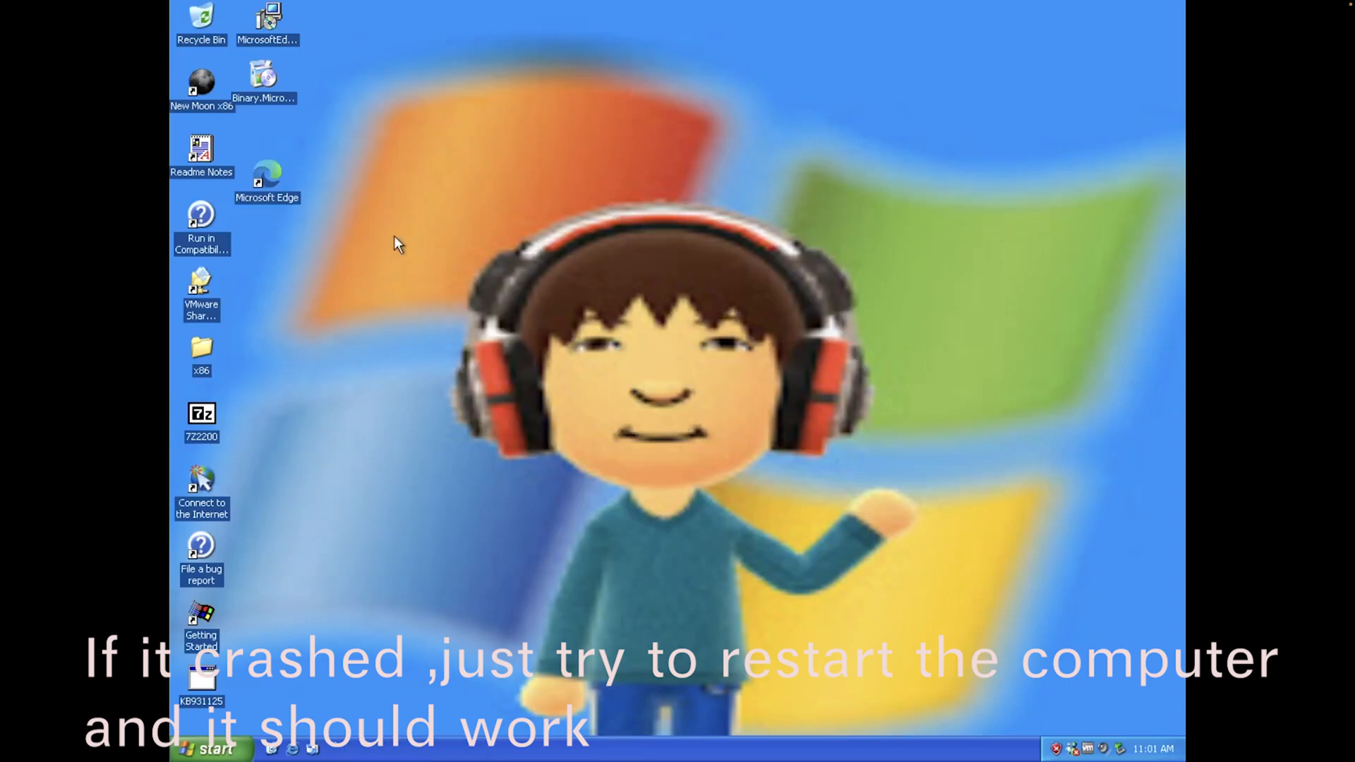
pyautogui.rightClick(370, 142)
pyautogui.click(363, 166)
pyautogui.rightClick(359, 151)
pyautogui.moveTo(466, 158)
pyautogui.click(521, 160)
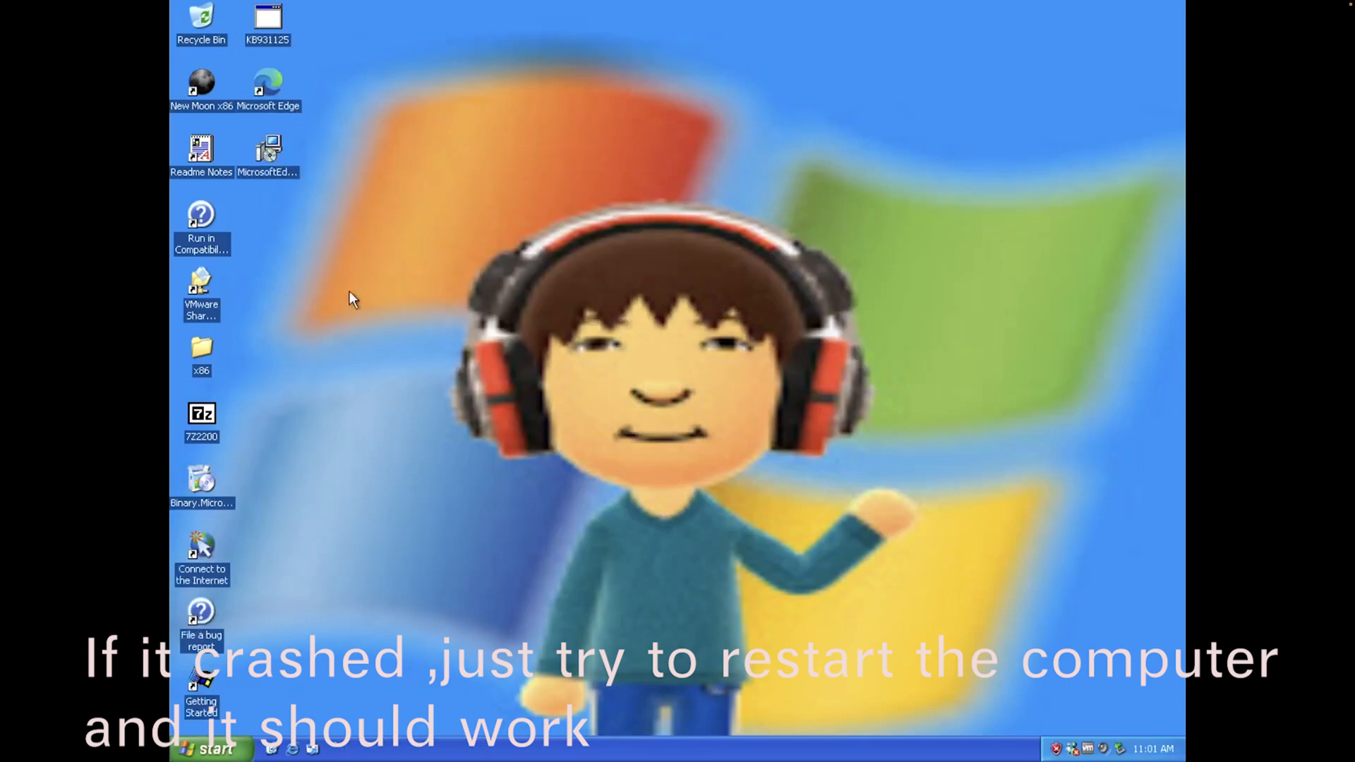
# Restart the computer
pyautogui.click(211, 747)
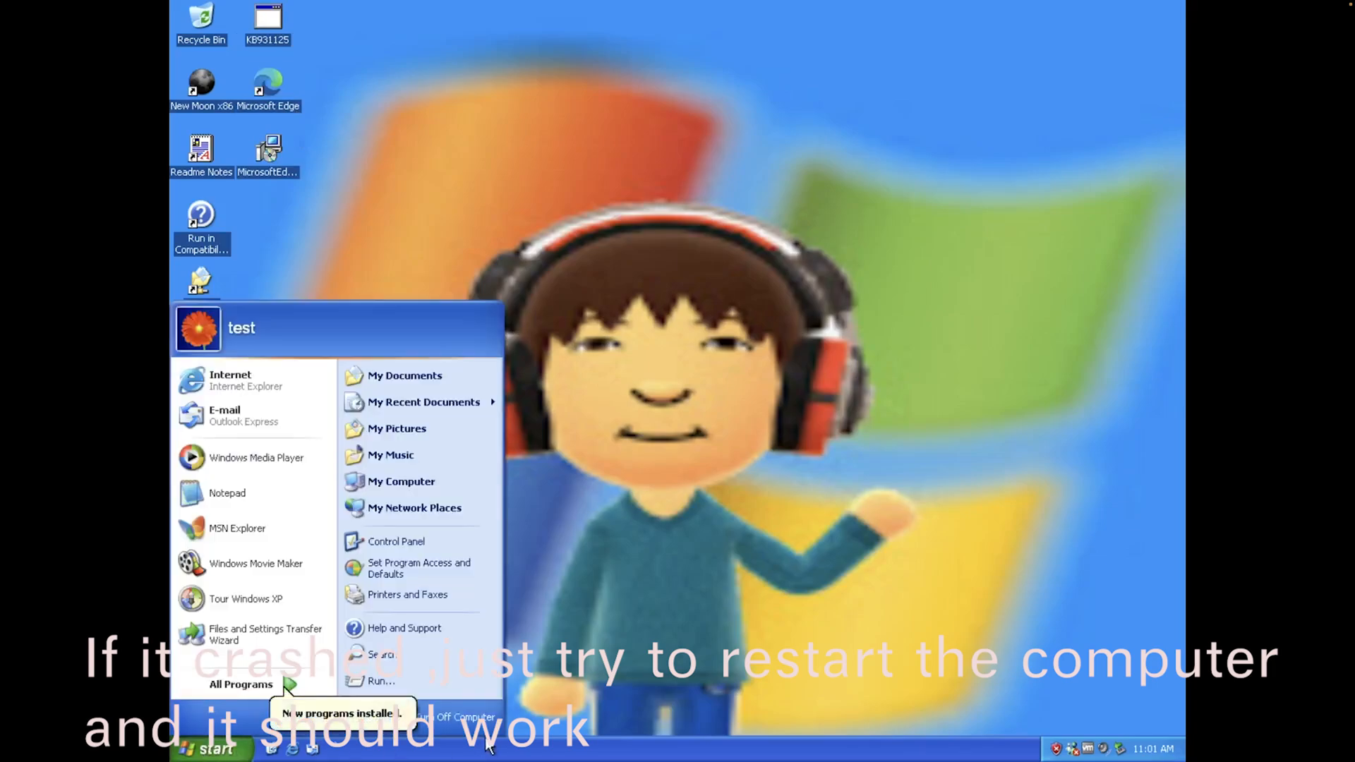
pyautogui.click(487, 719)
pyautogui.click(758, 276)
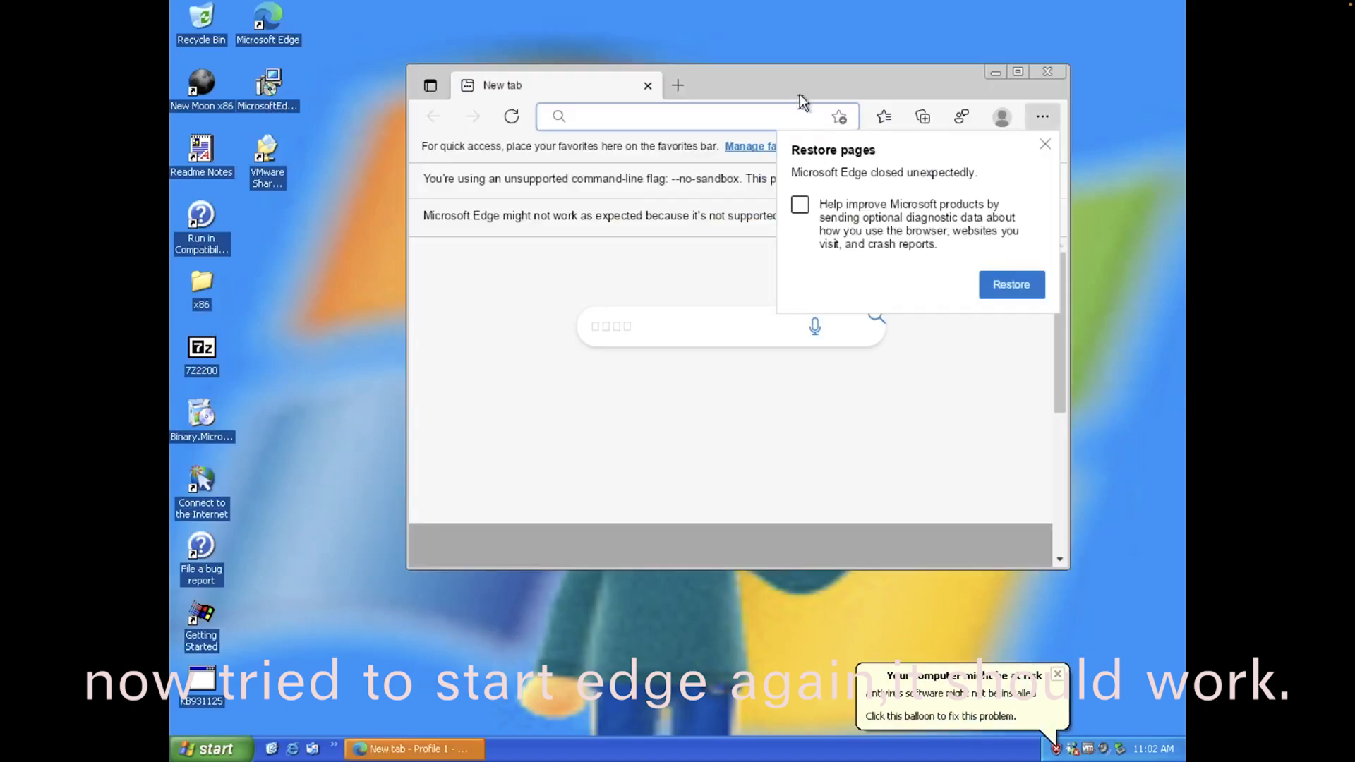
# Launch Microsoft Edge again, maximize its window, and dismiss the Restore pages prompt while leaving the debugger dialog open
pyautogui.moveTo(798, 95); pyautogui.dragTo(758, 106)
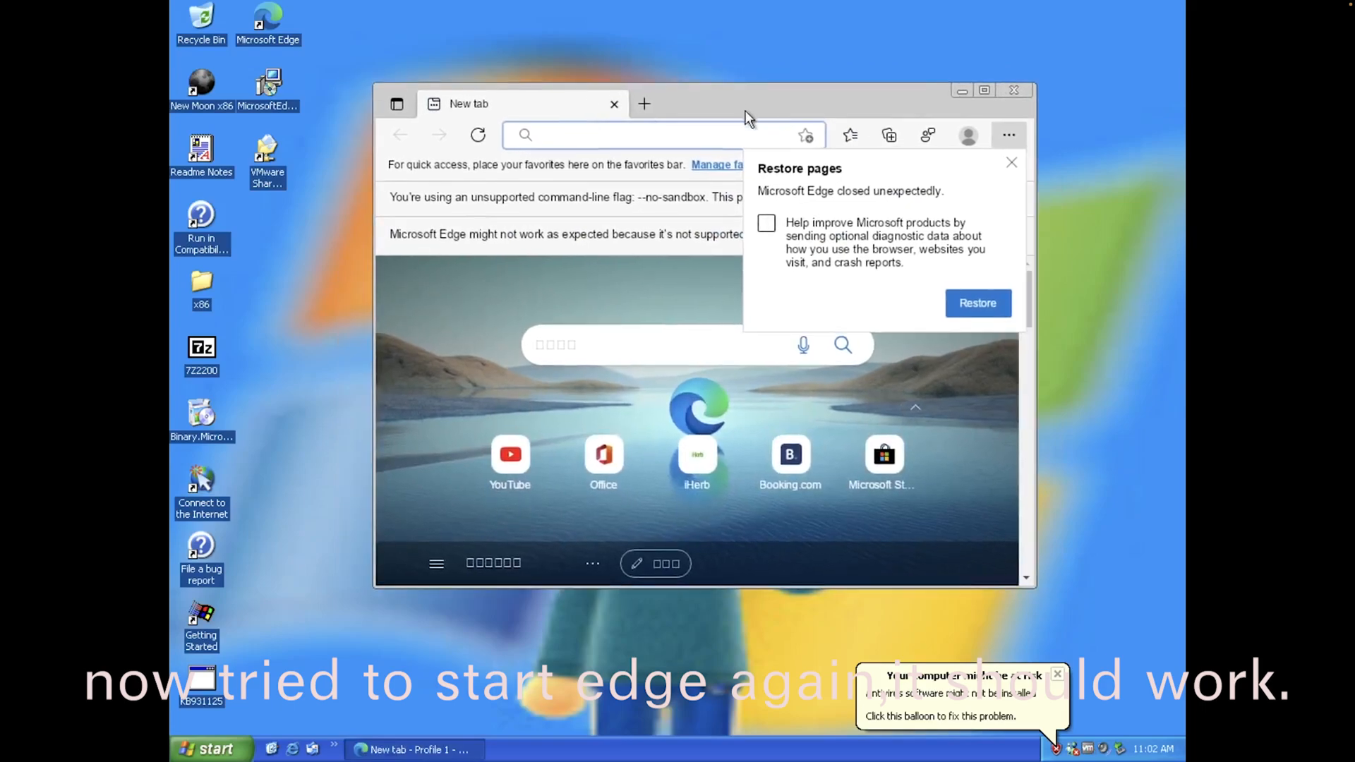
pyautogui.doubleClick(747, 89)
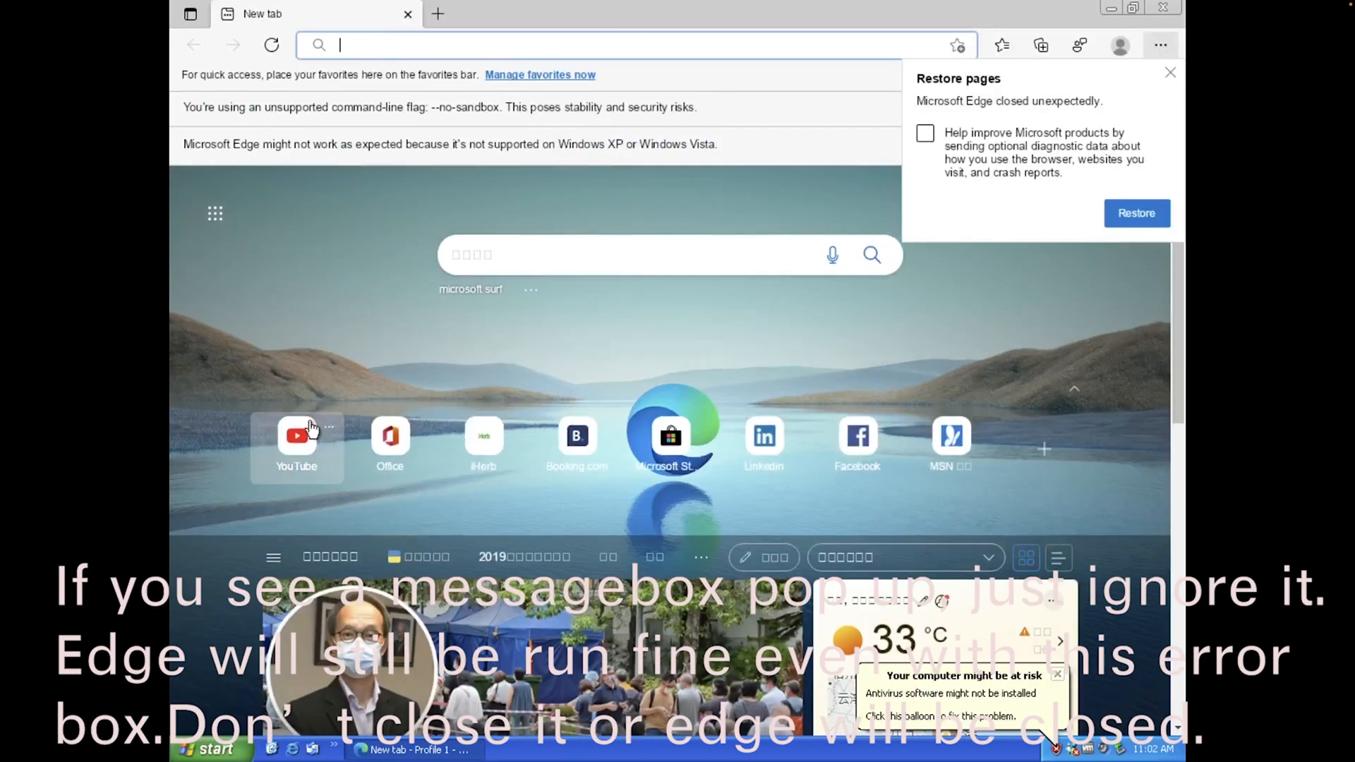
pyautogui.moveTo(706, 192); pyautogui.dragTo(705, 250)
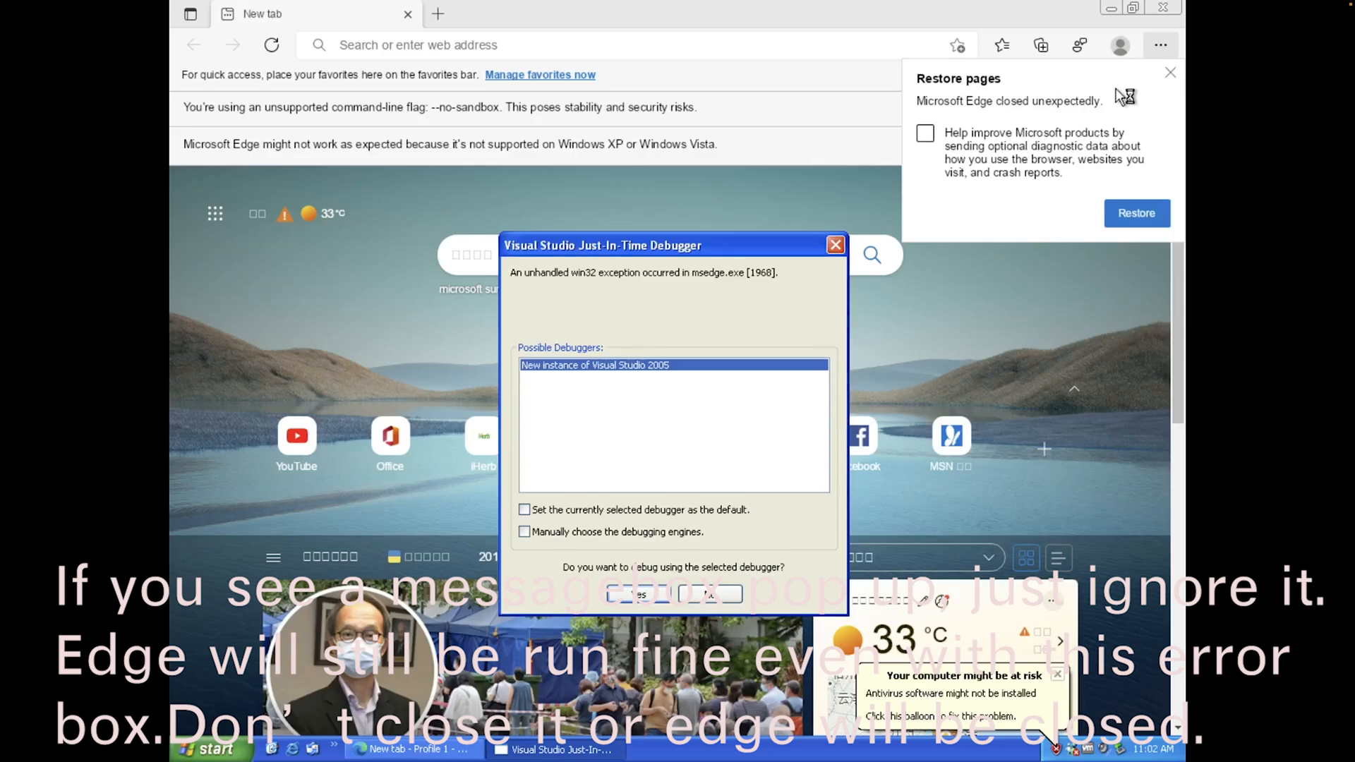
pyautogui.click(1170, 73)
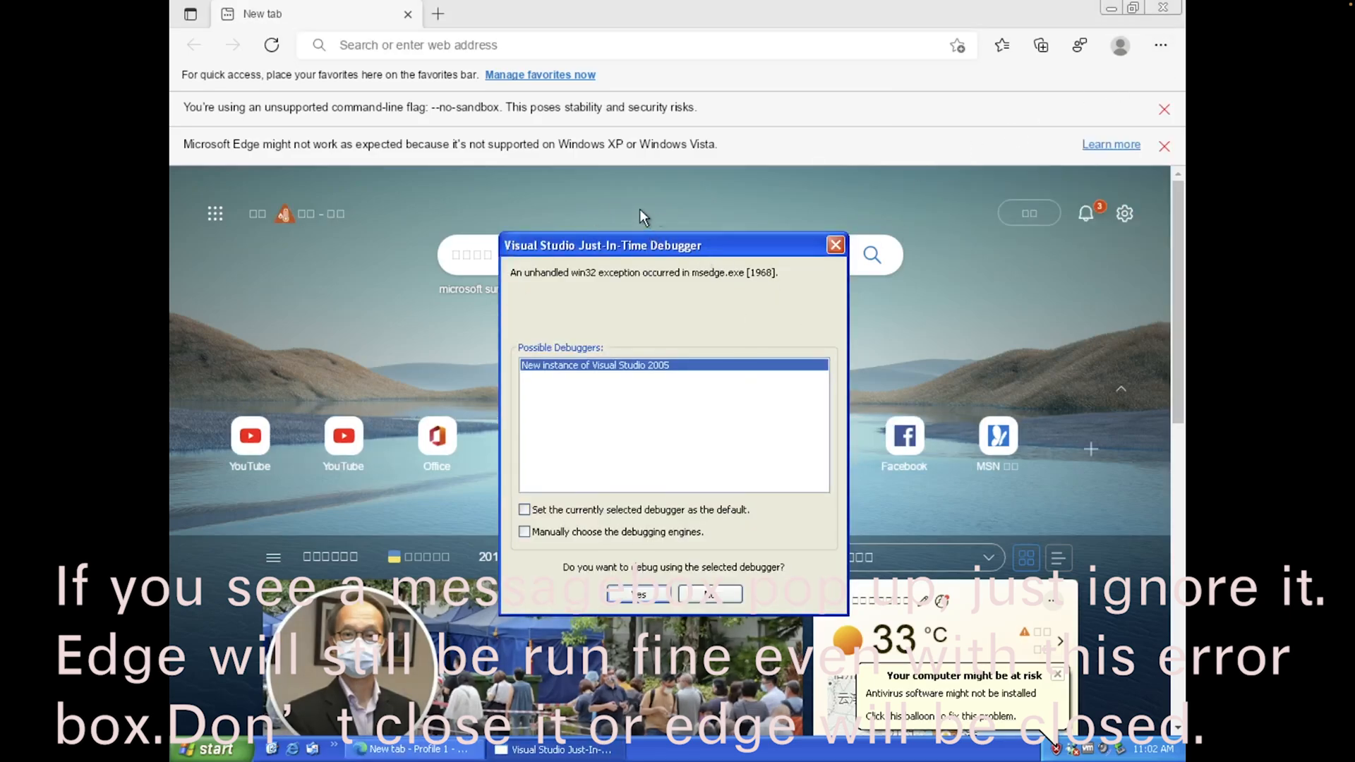
# Search the web for "what is my browsier" and open the whatismybrowser.com result to check the detected browser and operating system
pyautogui.click(671, 206)
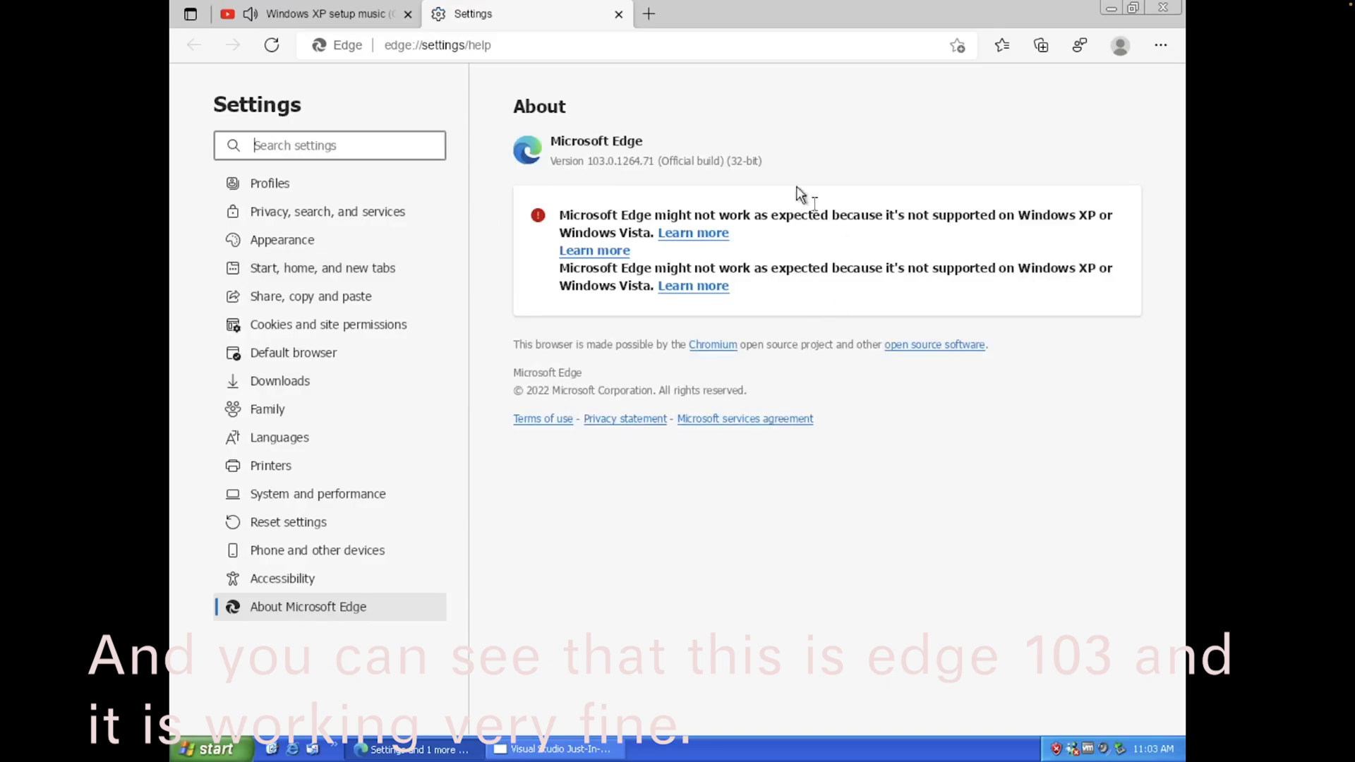
pyautogui.click(593, 45)
pyautogui.write('what is my b')
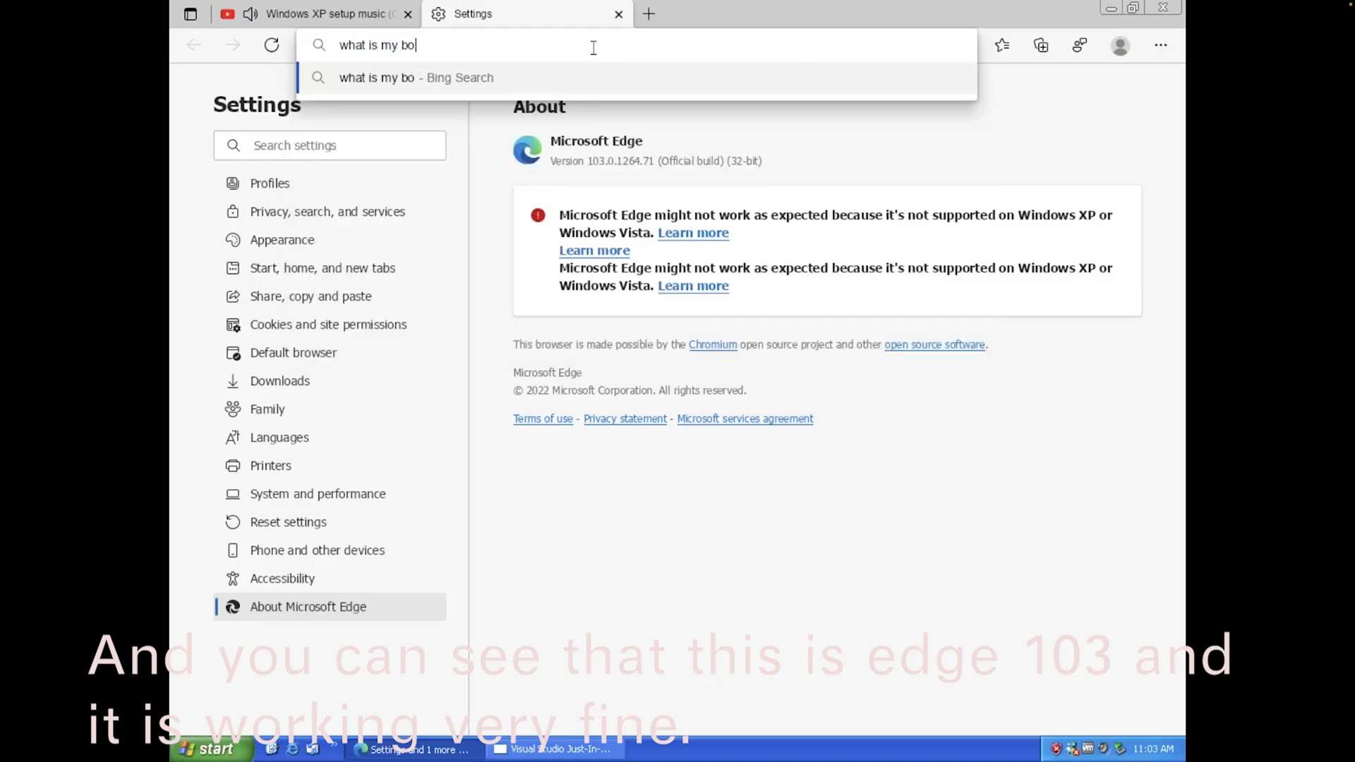
pyautogui.write('rowsier')
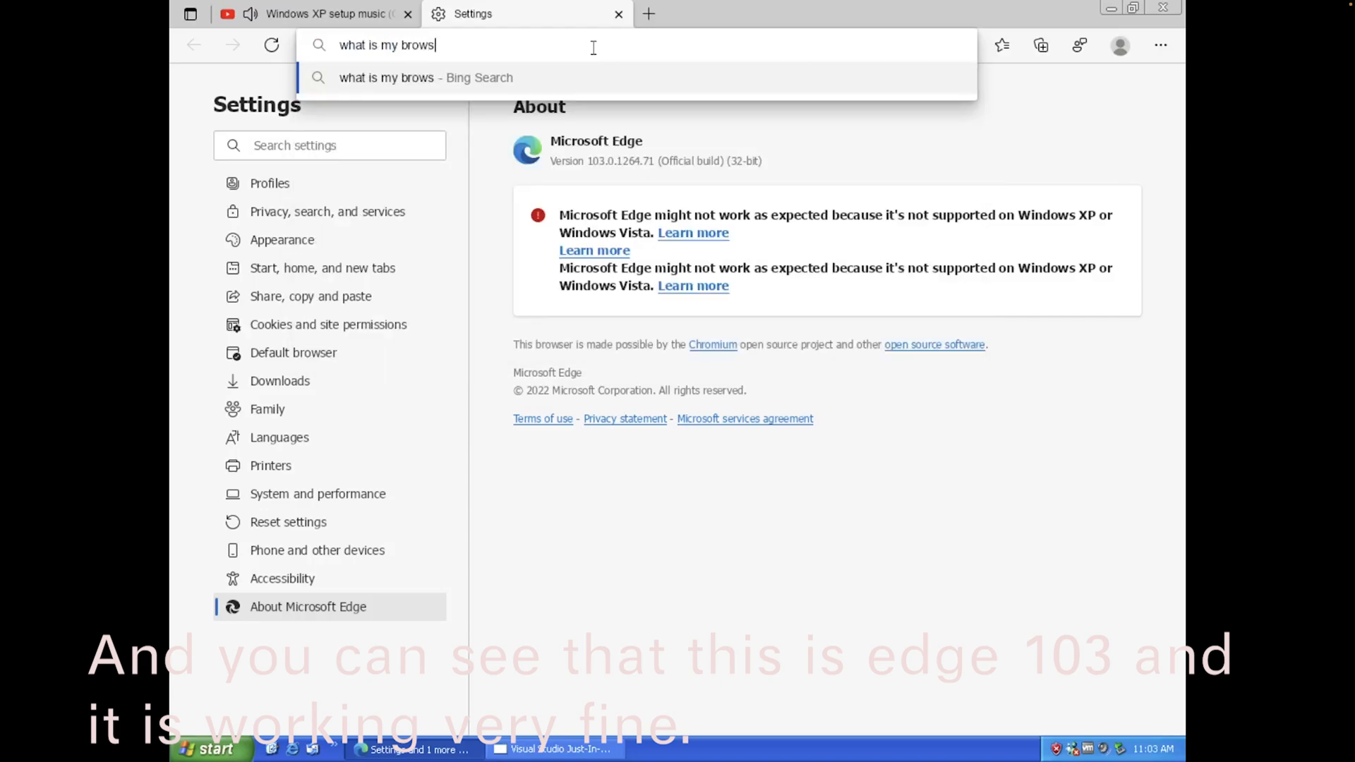
pyautogui.press('Return')
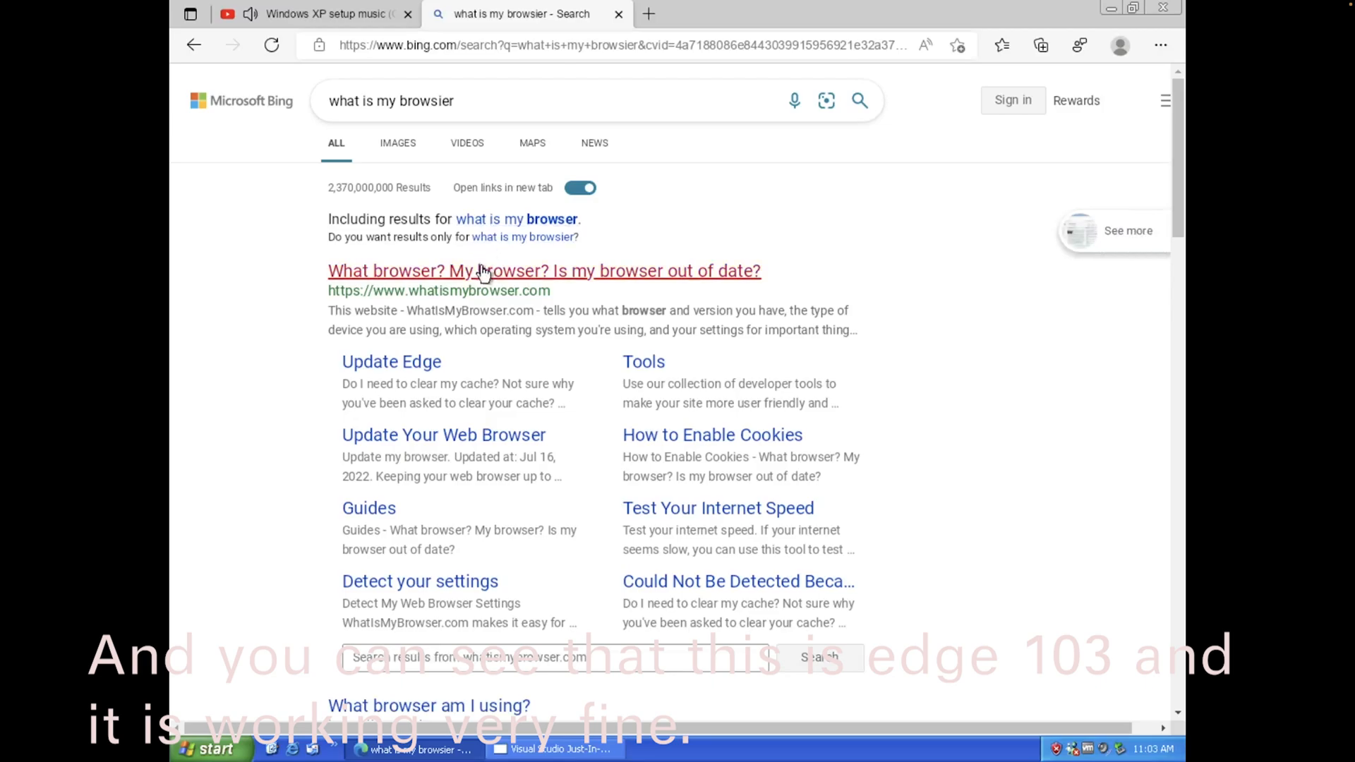
pyautogui.click(479, 271)
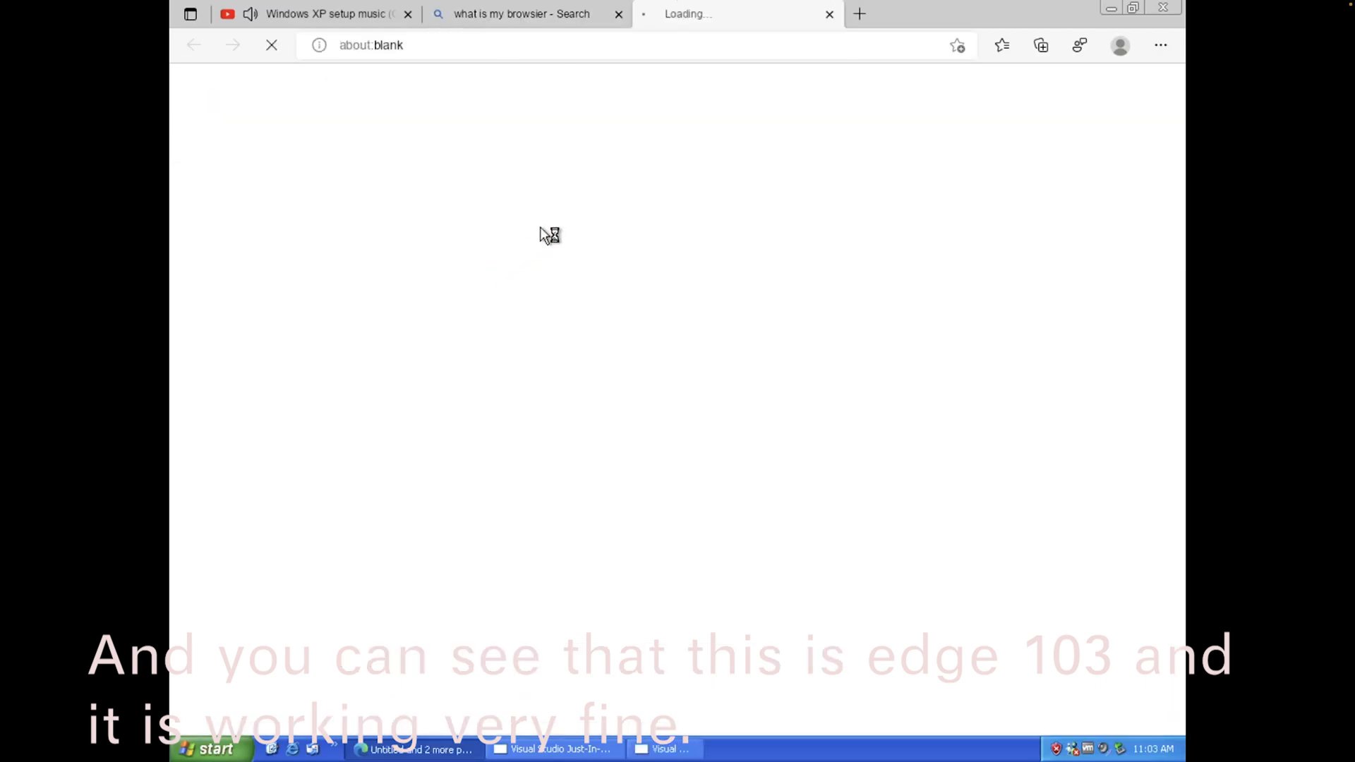
# Close the Windows XP setup music tab, dismiss the Windows Security Alert, and bring the WhatIsMyBrowser page in front of the debugger dialog
pyautogui.click(408, 15)
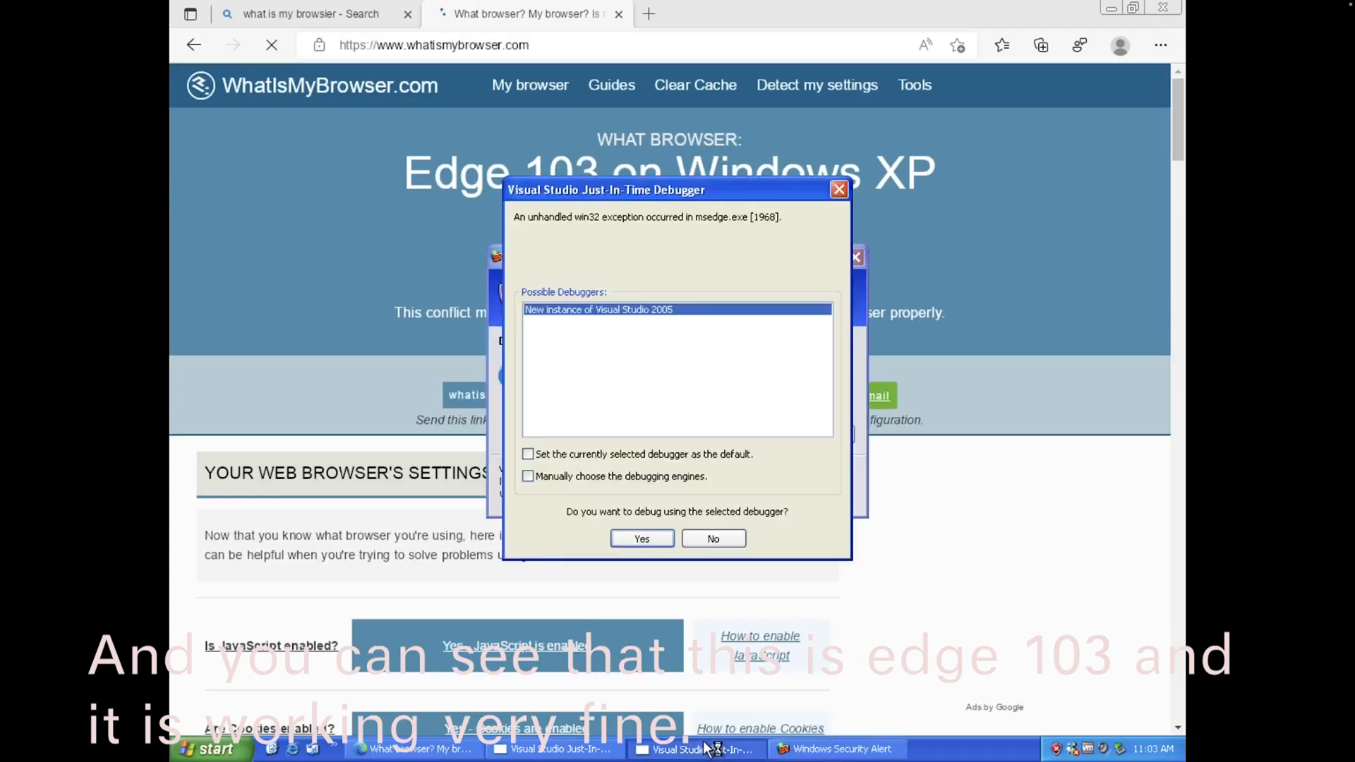
pyautogui.click(856, 257)
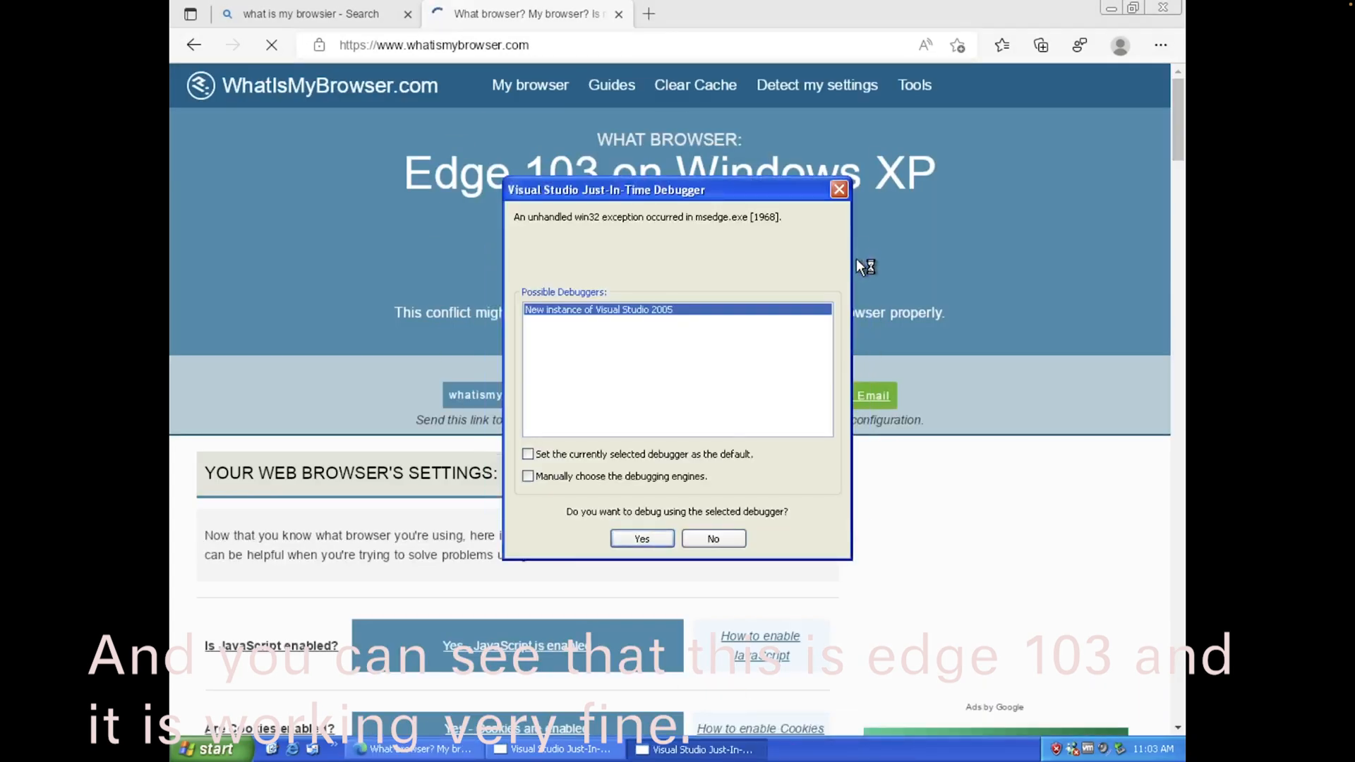
pyautogui.click(887, 265)
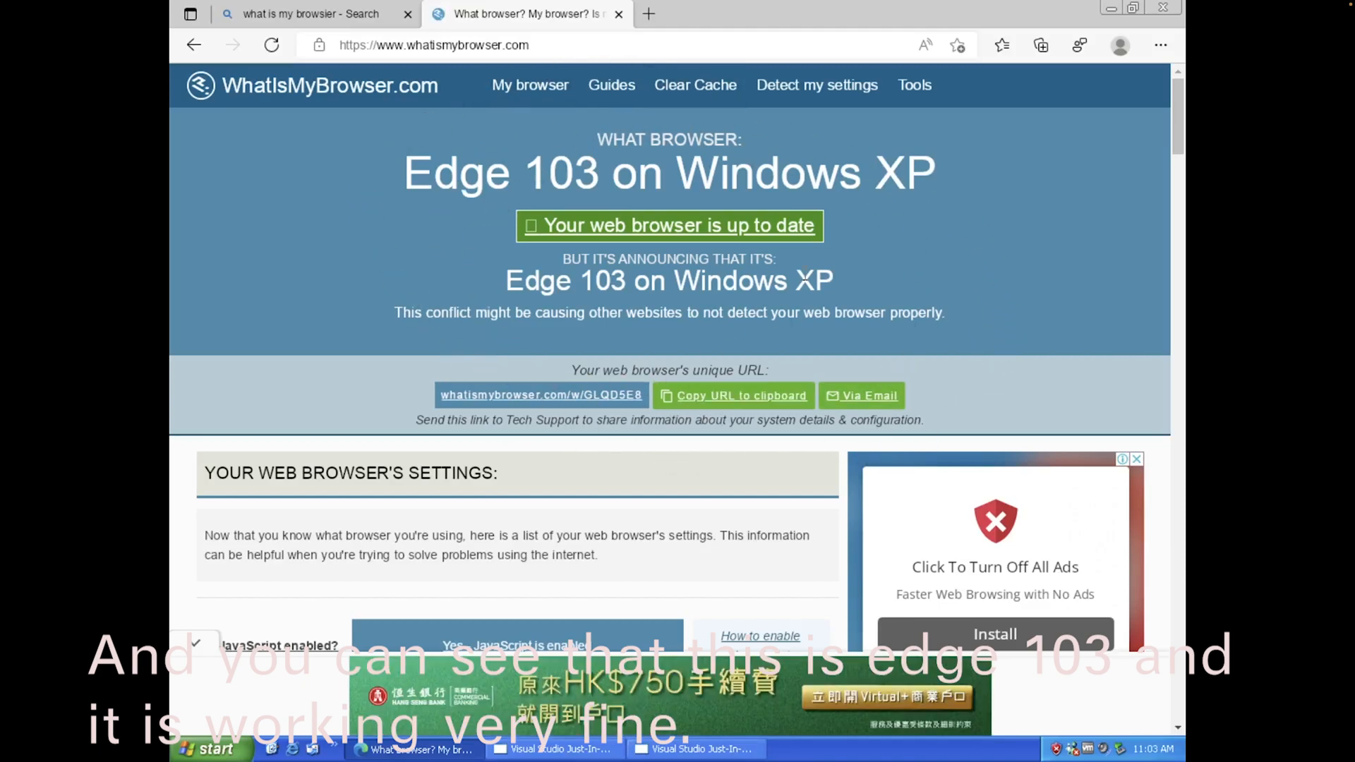
# Close Microsoft Edge and dismiss both Visual Studio Just-In-Time Debugger dialogs
pyautogui.click(1163, 7)
pyautogui.click(838, 189)
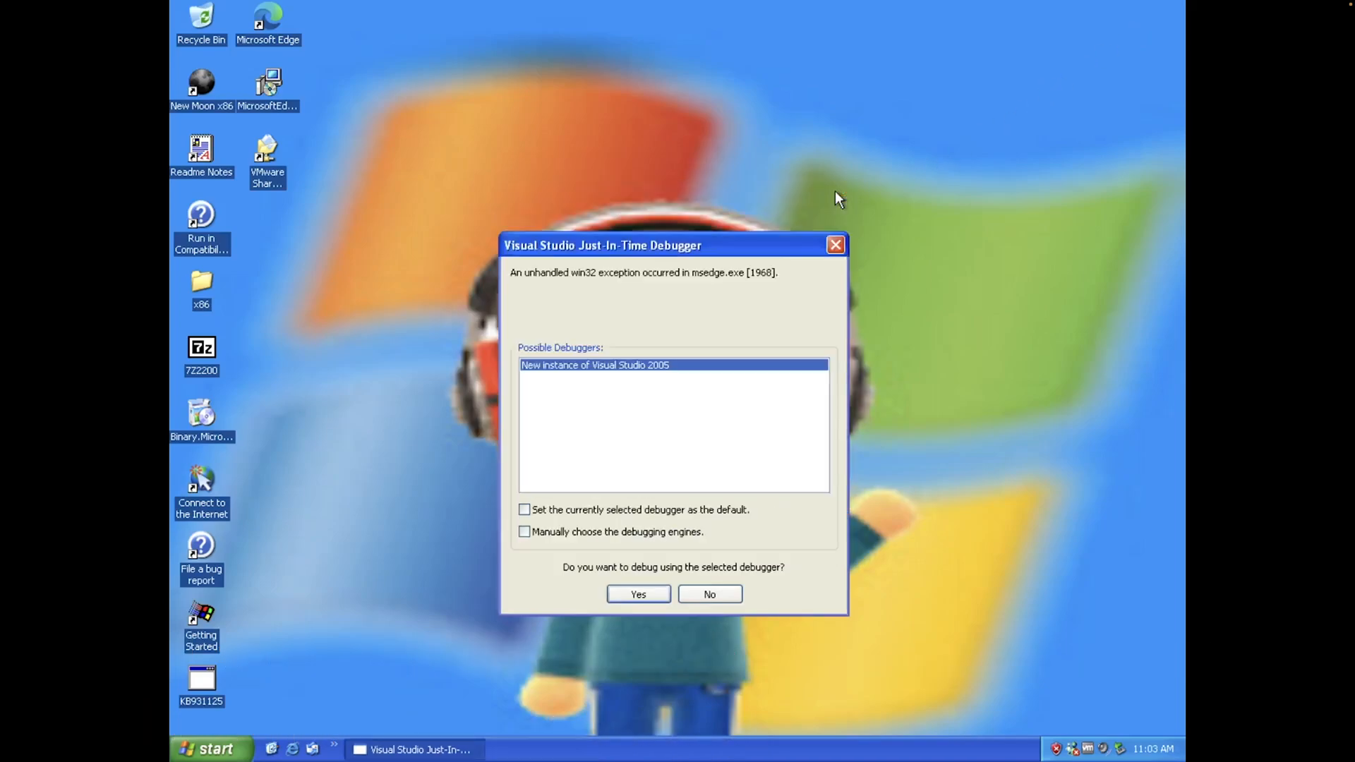
pyautogui.click(836, 243)
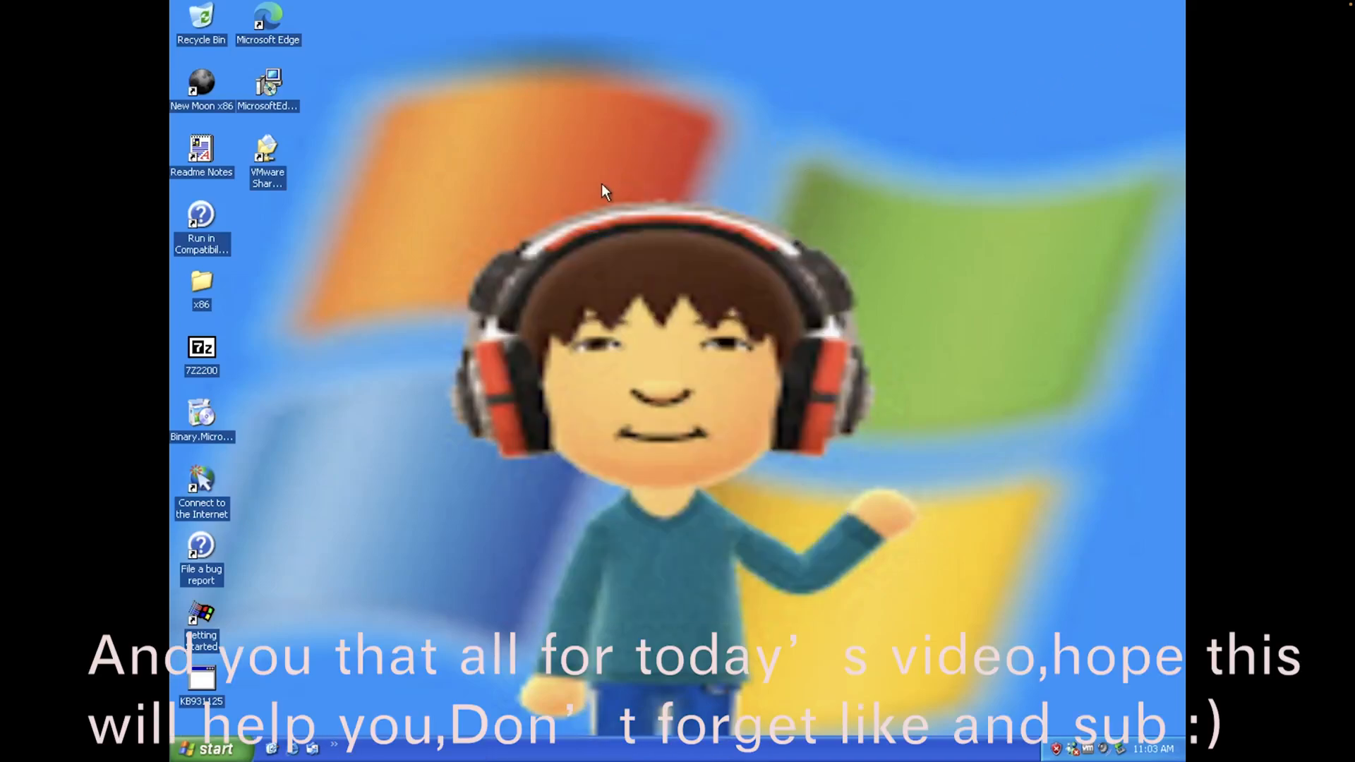